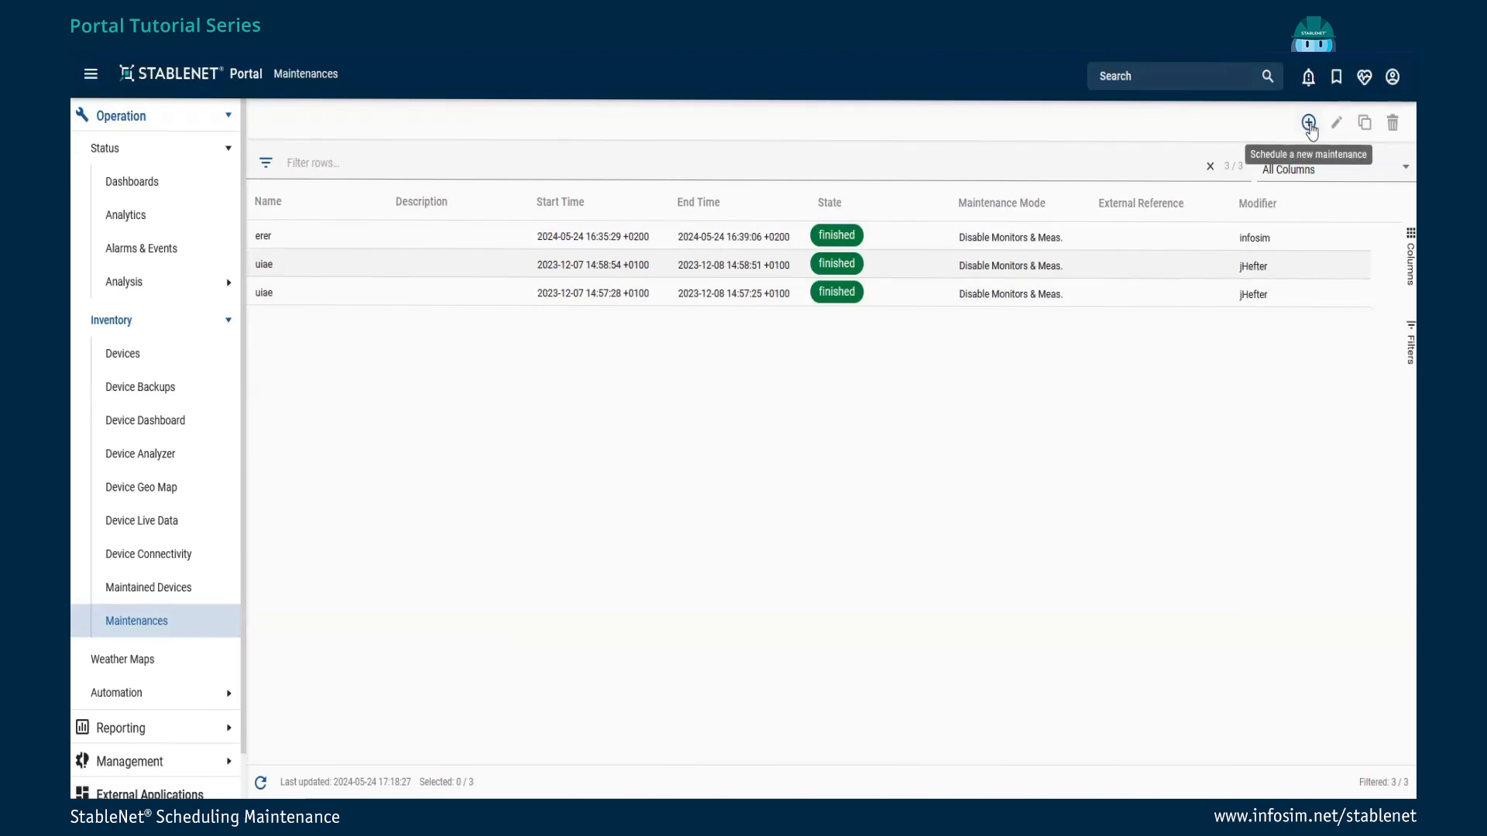
- Start scheduling a new maintenance and name it "Demo Maintenacnce 1"
click(1308, 124)
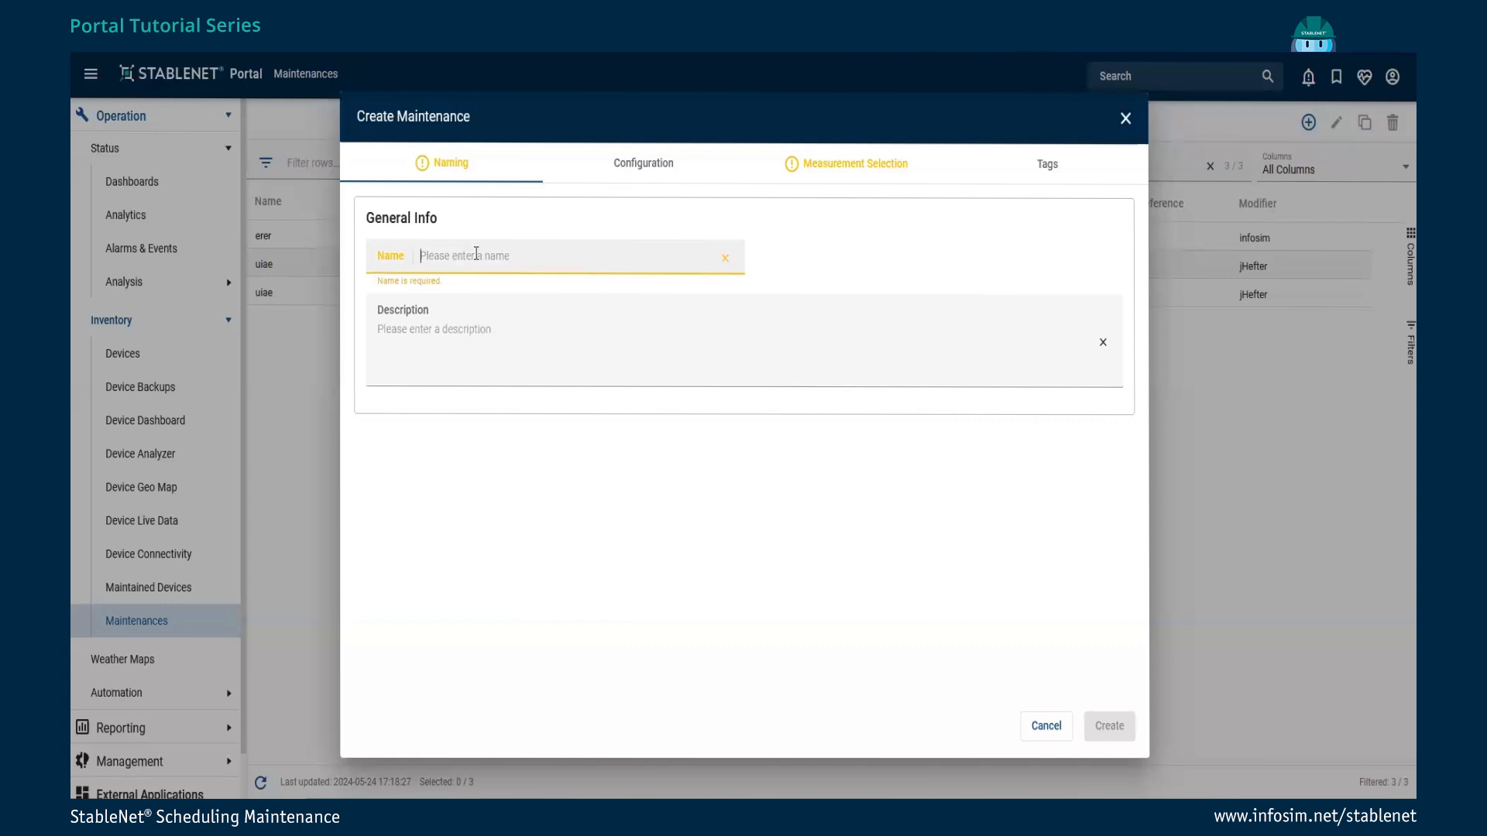
text(Demo)
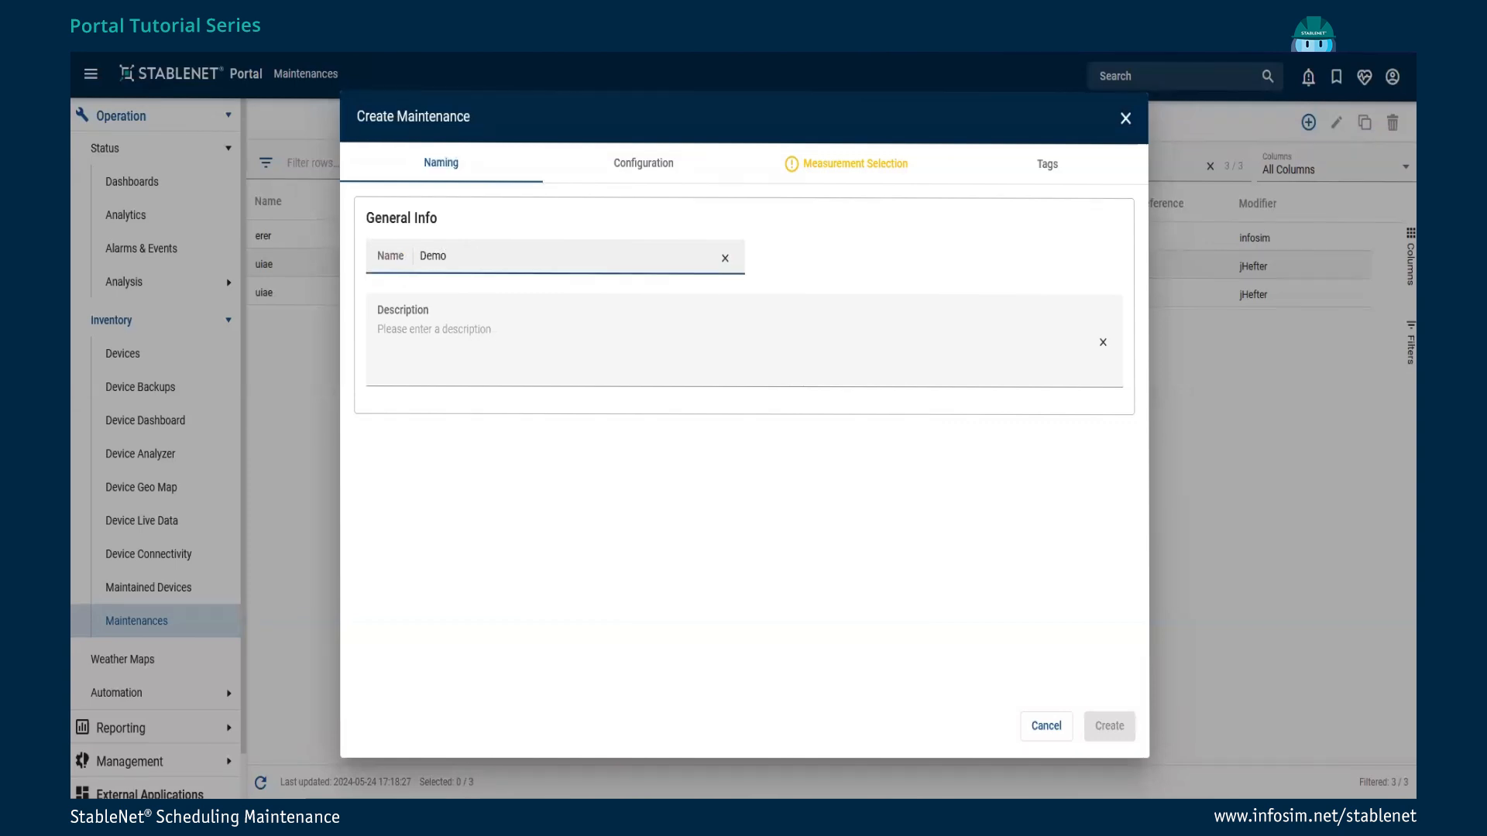
text( Maintenacnce 1)
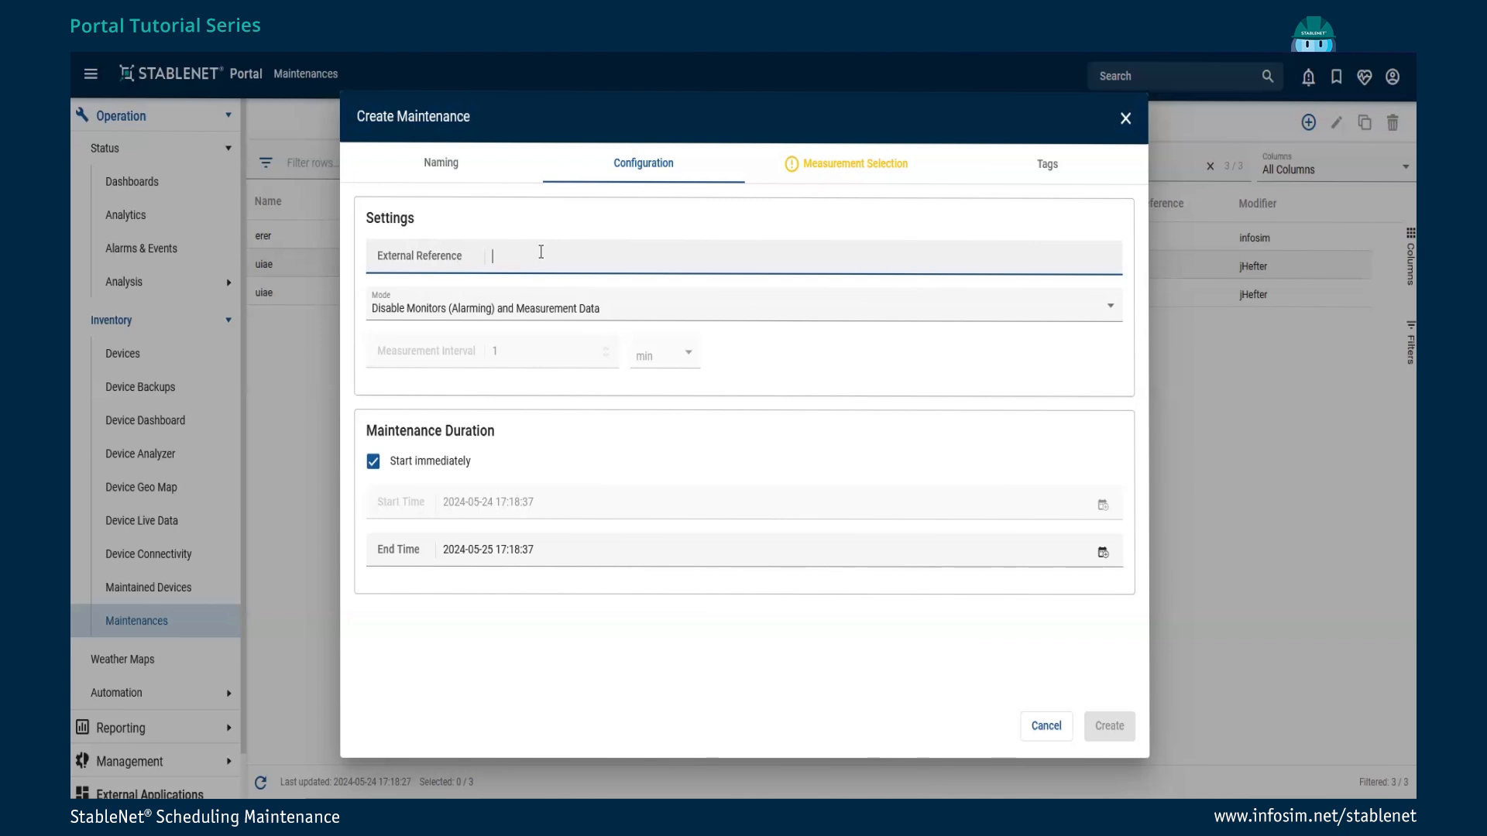
- Enter CHANGE-01234 as the external reference and set the maintenance mode to Disable only Monitors (Alarming)
text(CHANGE-01234)
click(556, 309)
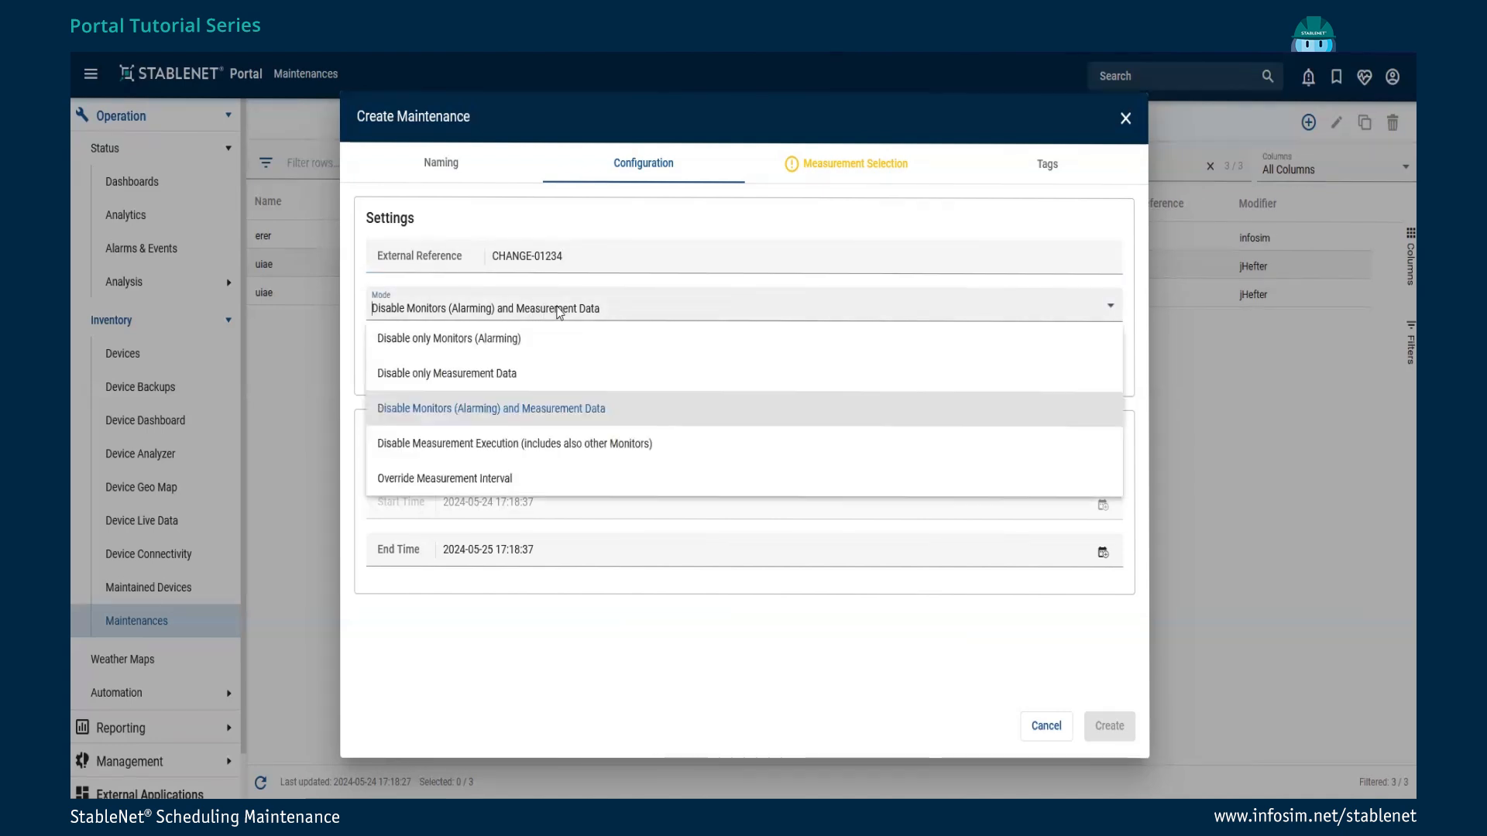
click(484, 341)
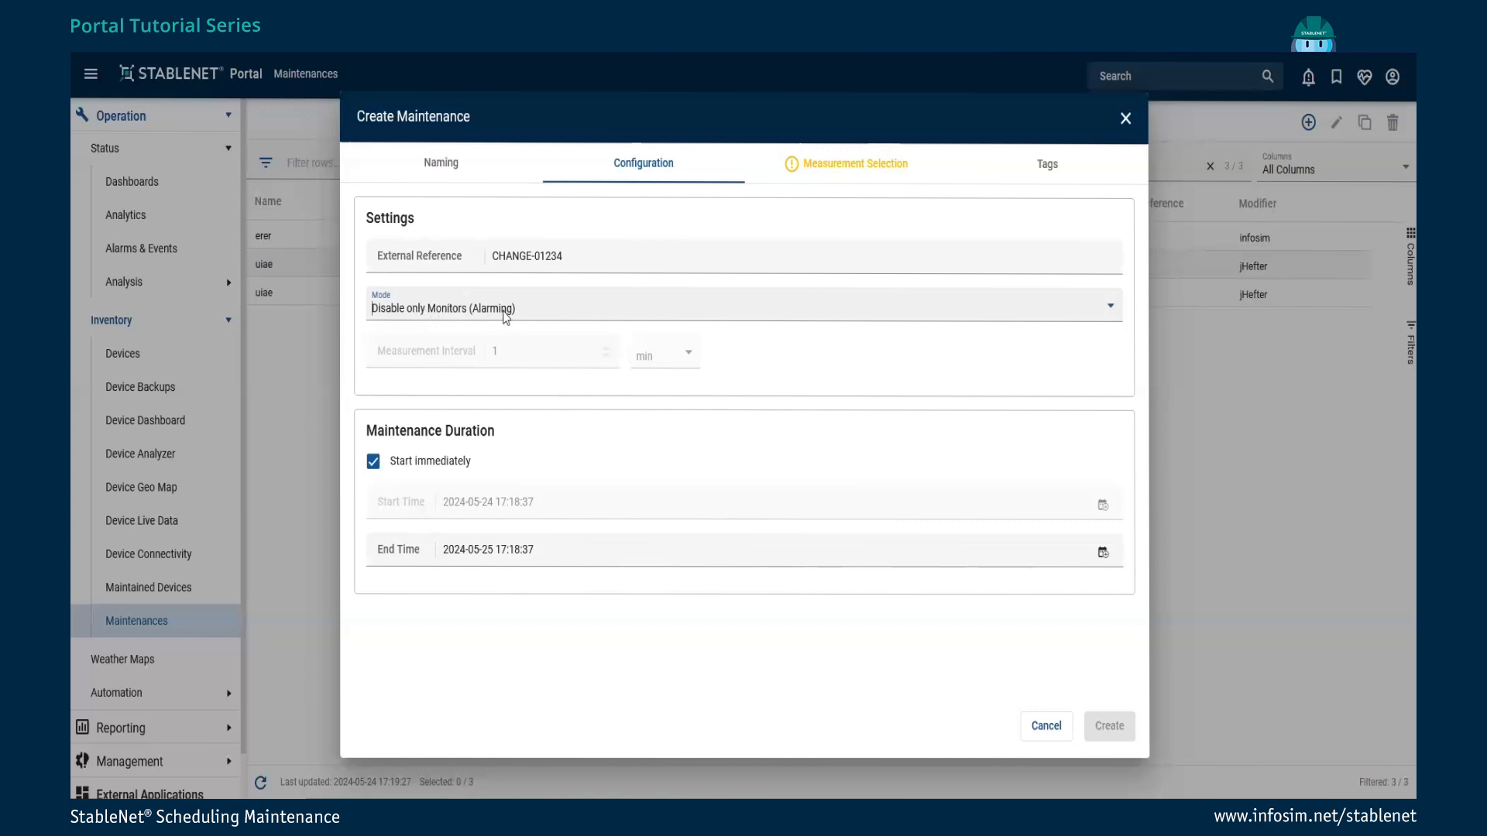
- Try each of the other maintenance modes through Override Measurement Interval, and return to Disable only Monitors (Alarming)
click(554, 310)
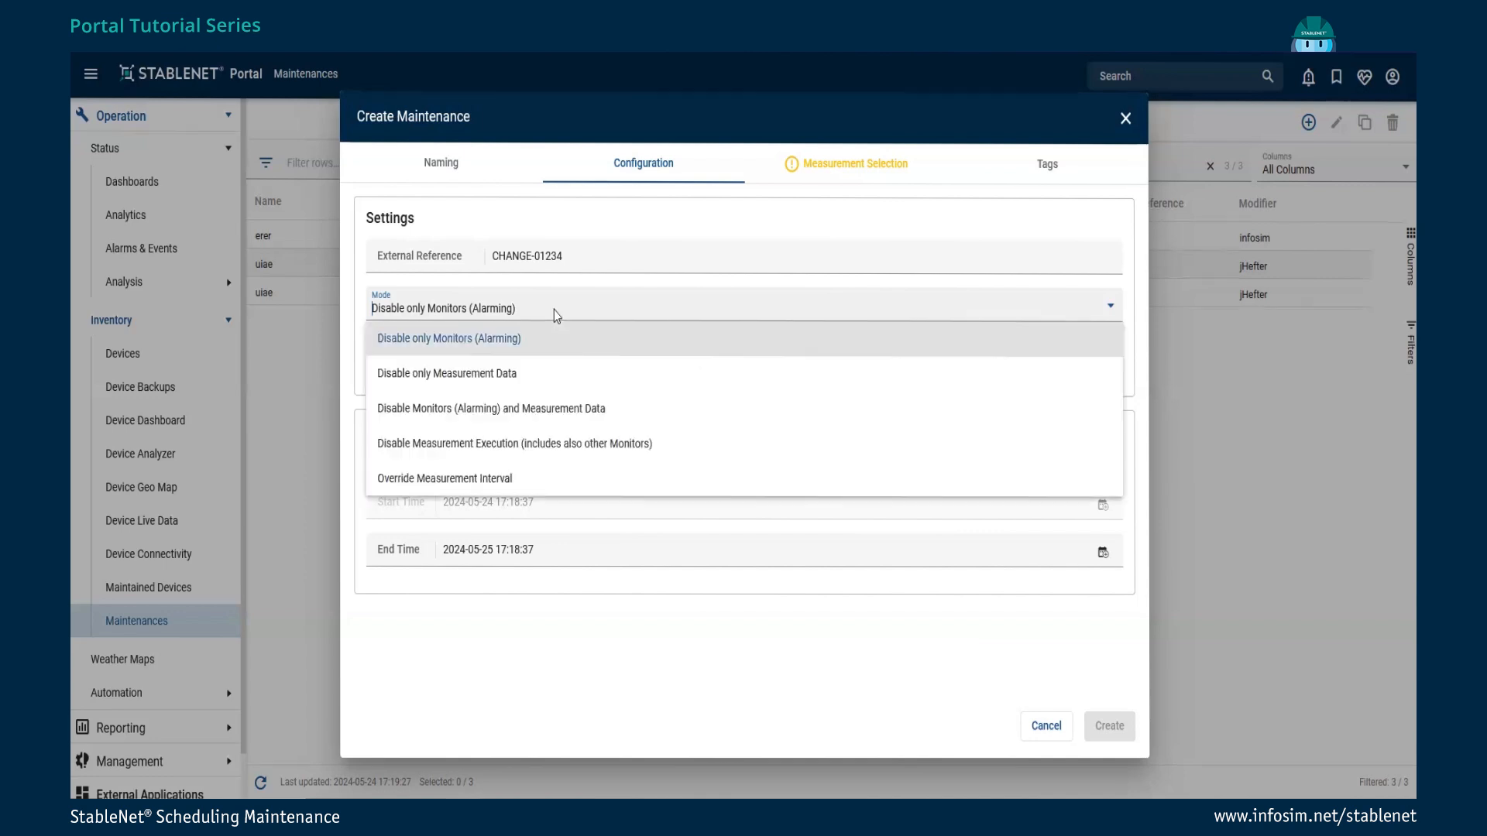
click(503, 377)
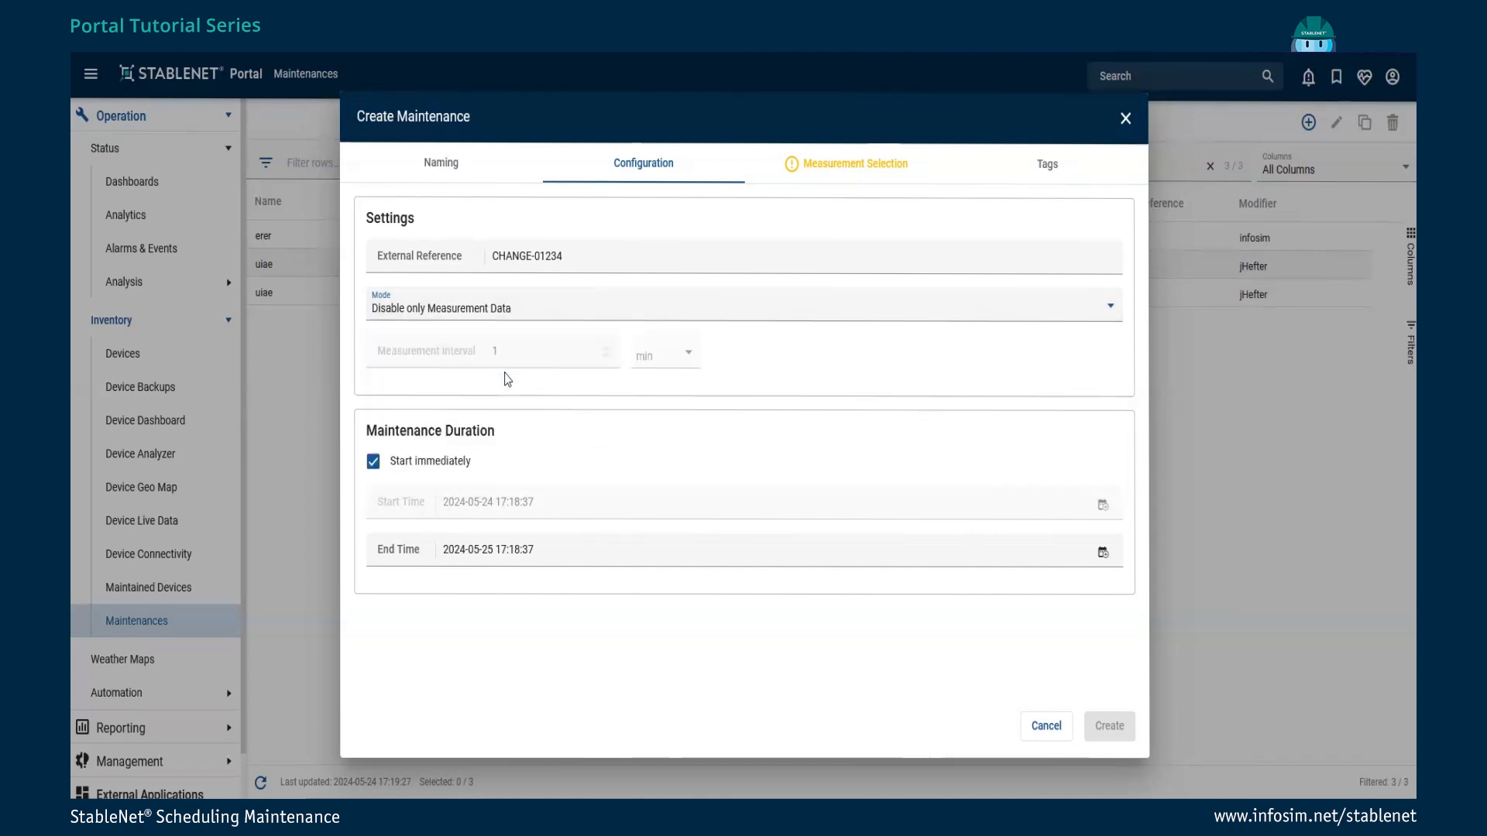
click(568, 310)
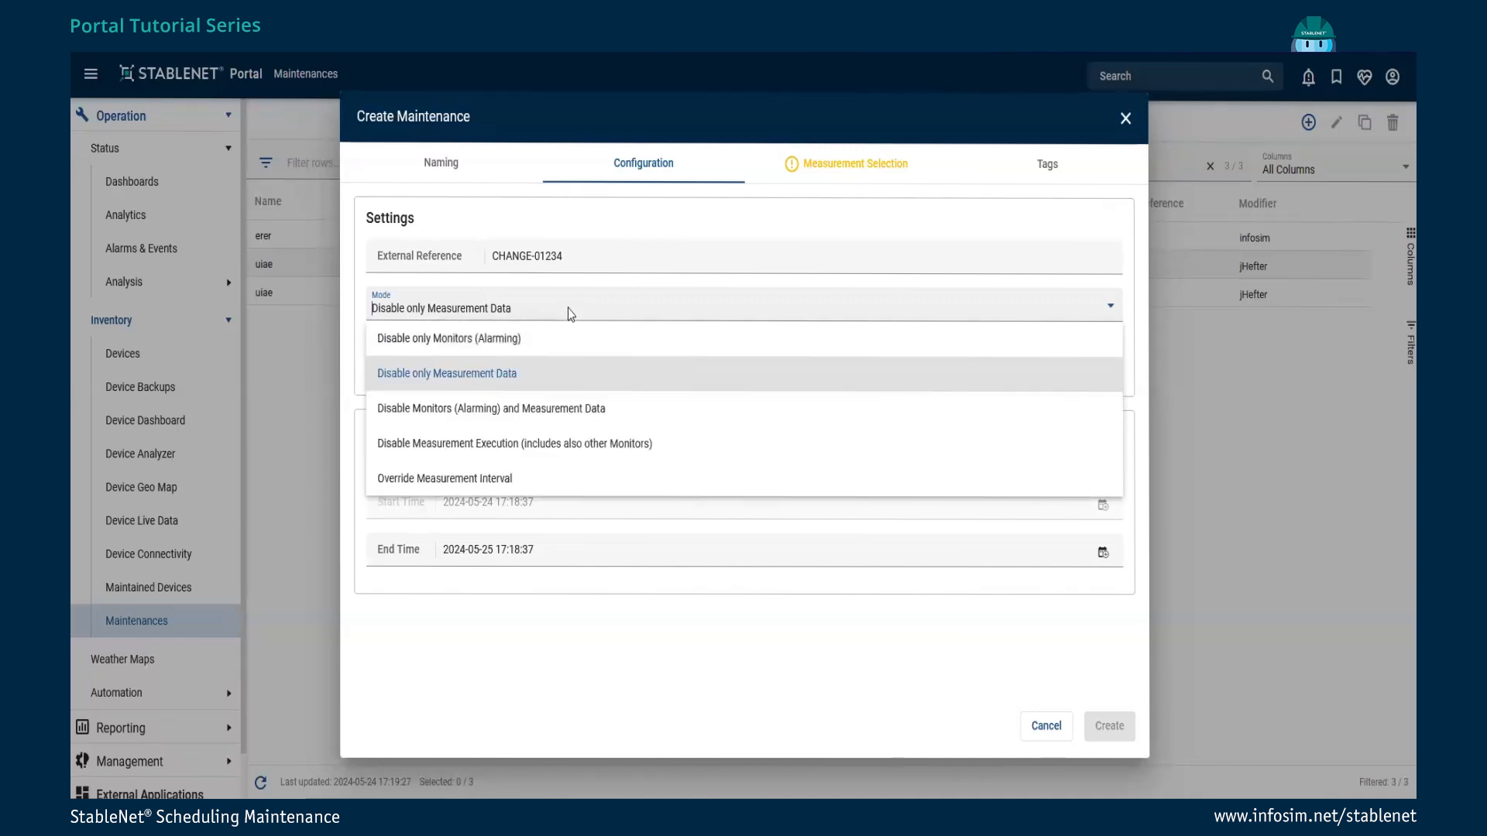
click(517, 408)
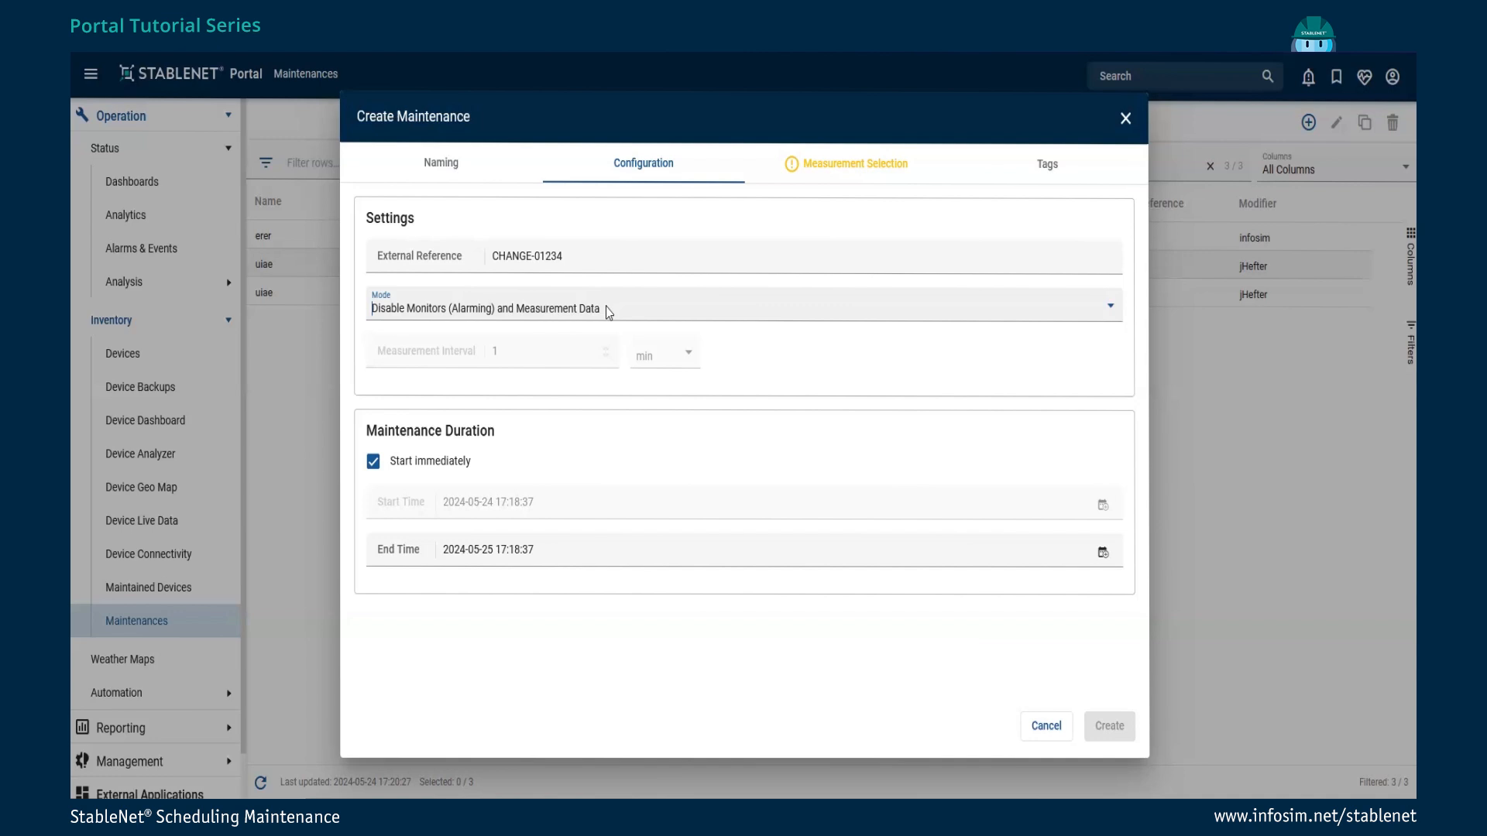
click(550, 311)
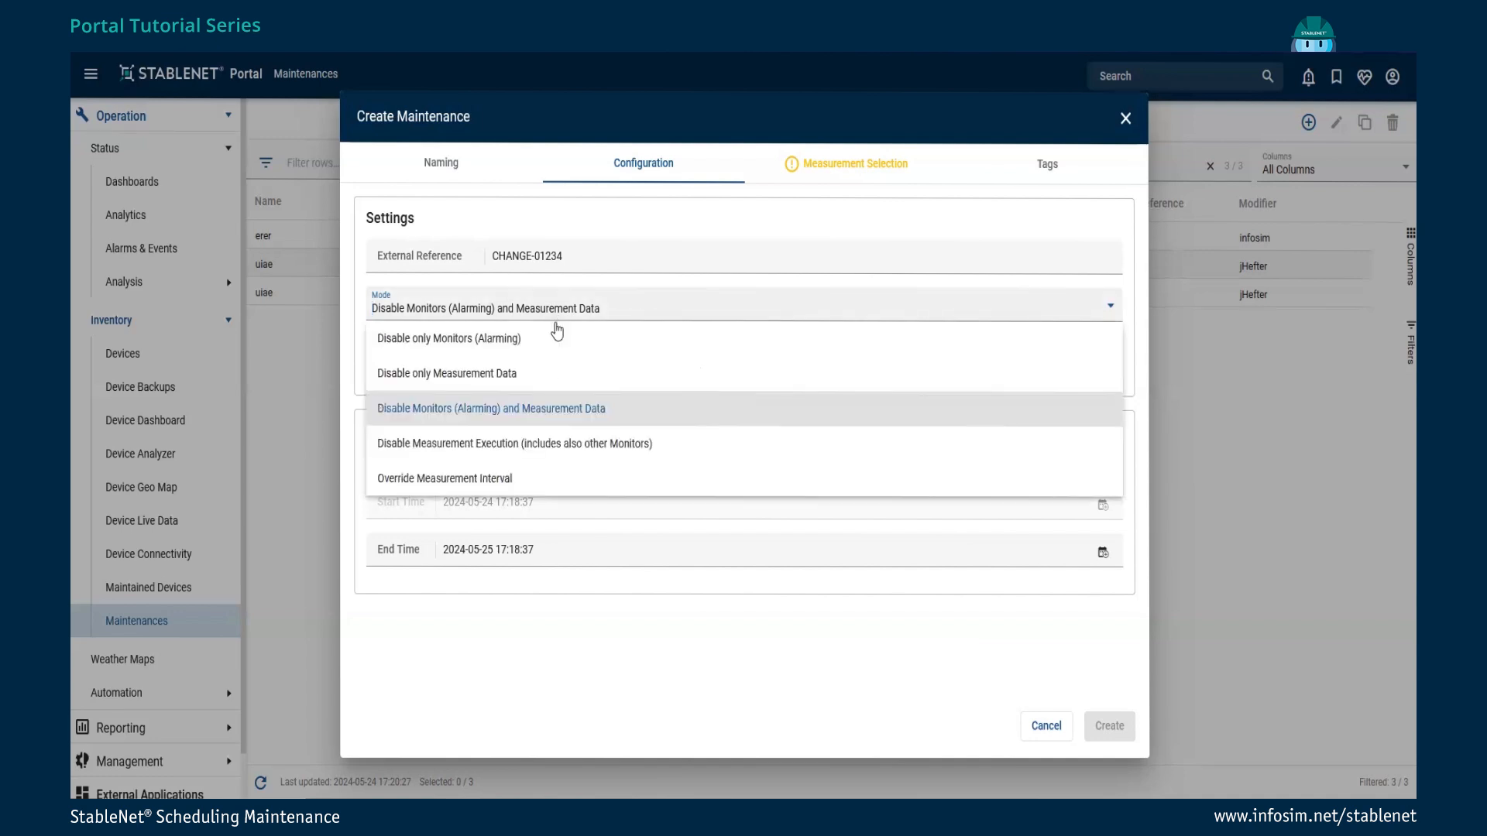
click(525, 442)
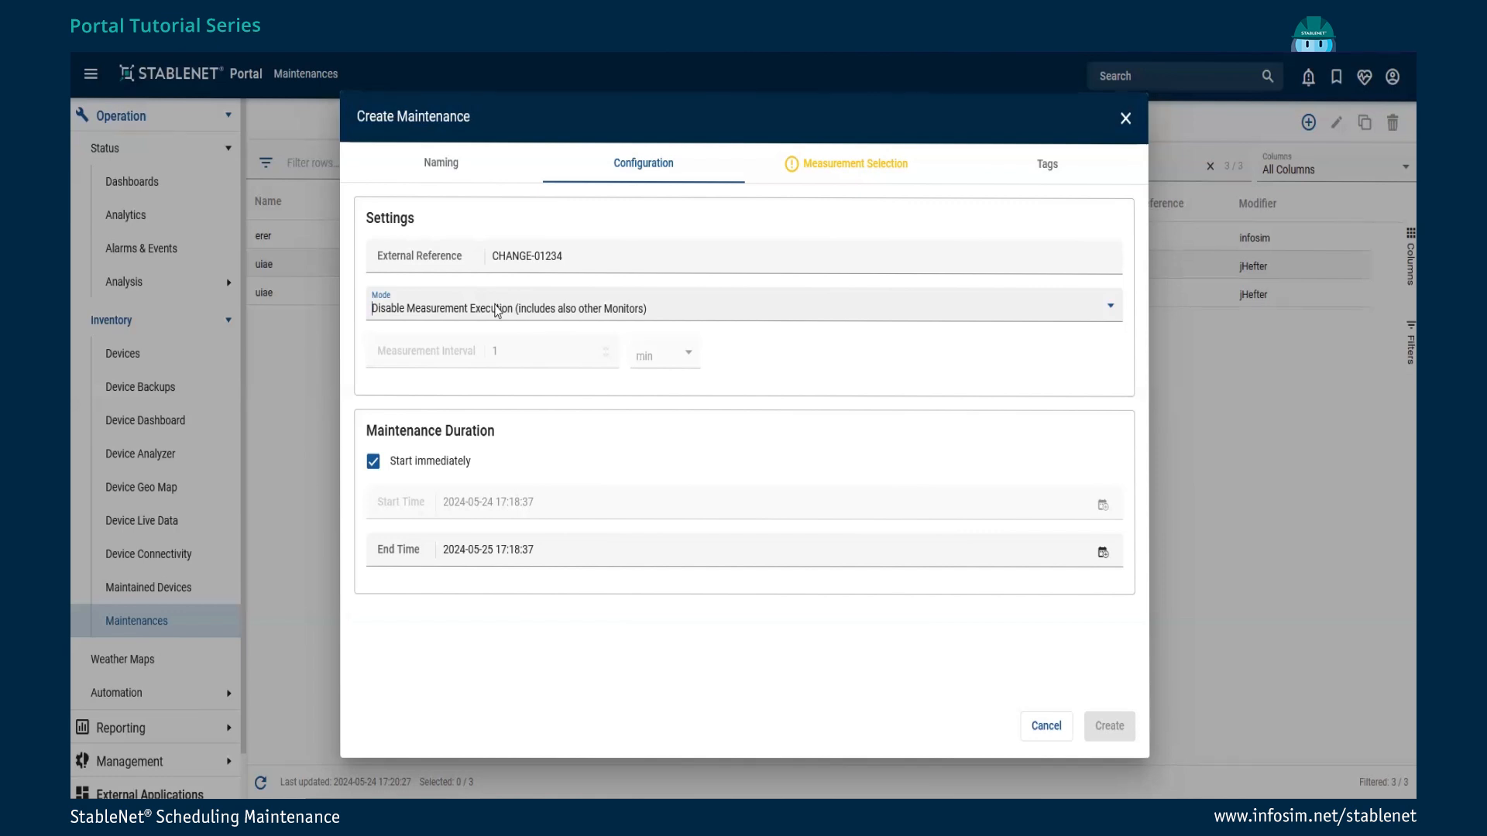
click(544, 312)
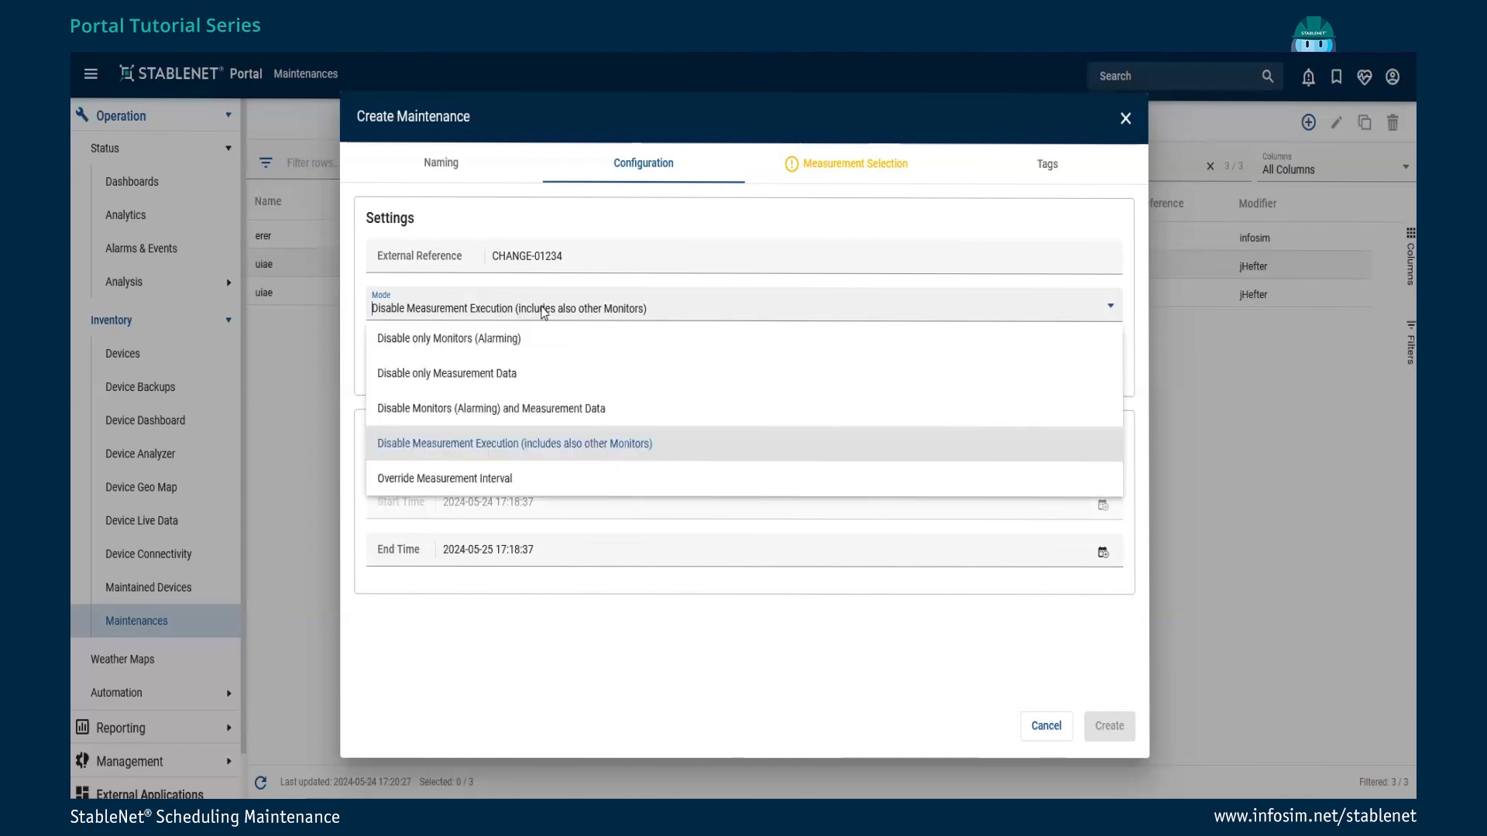
click(468, 480)
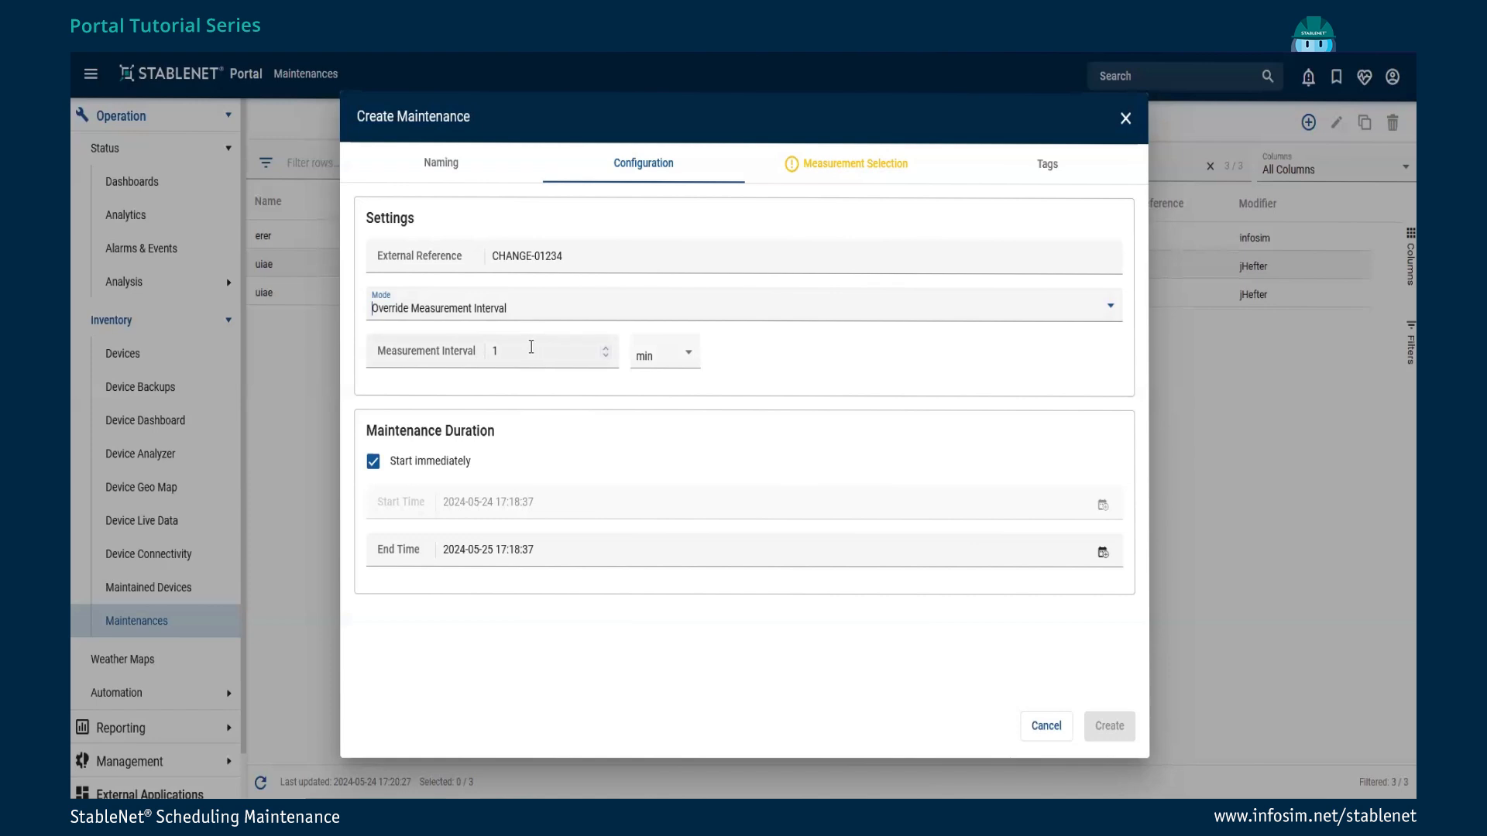
click(508, 308)
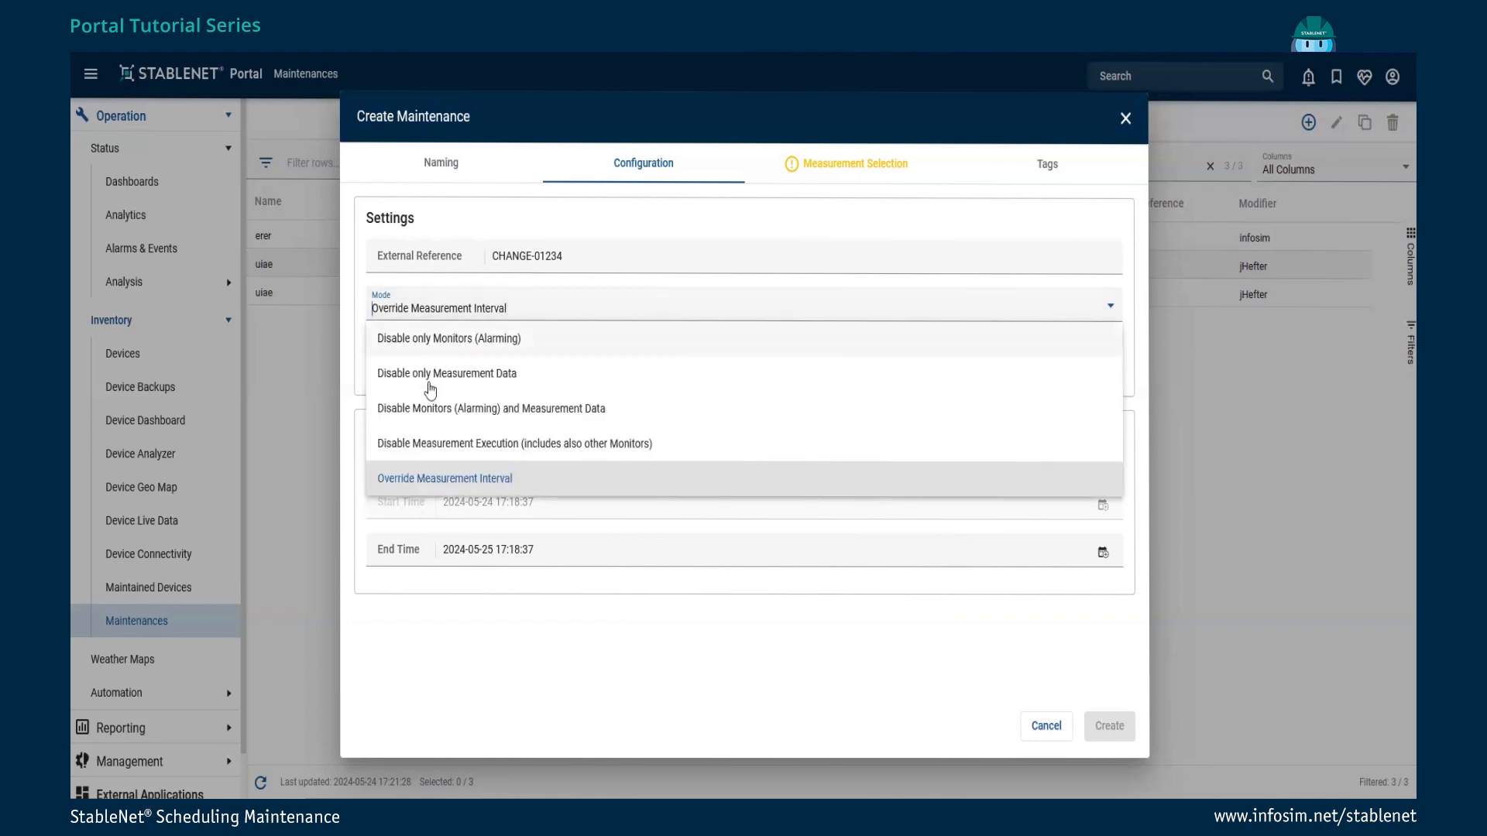
click(491, 340)
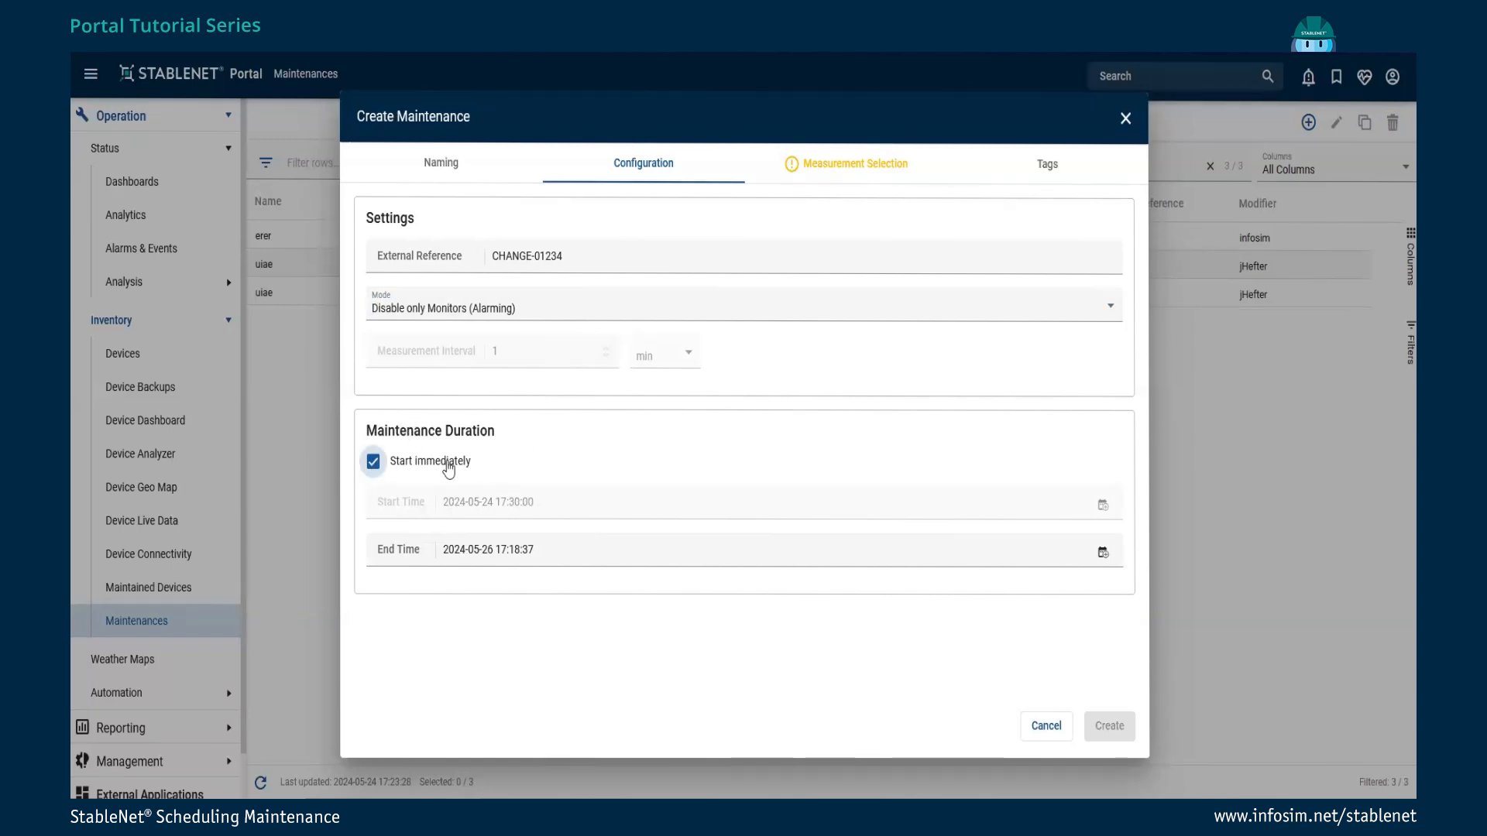
click(373, 463)
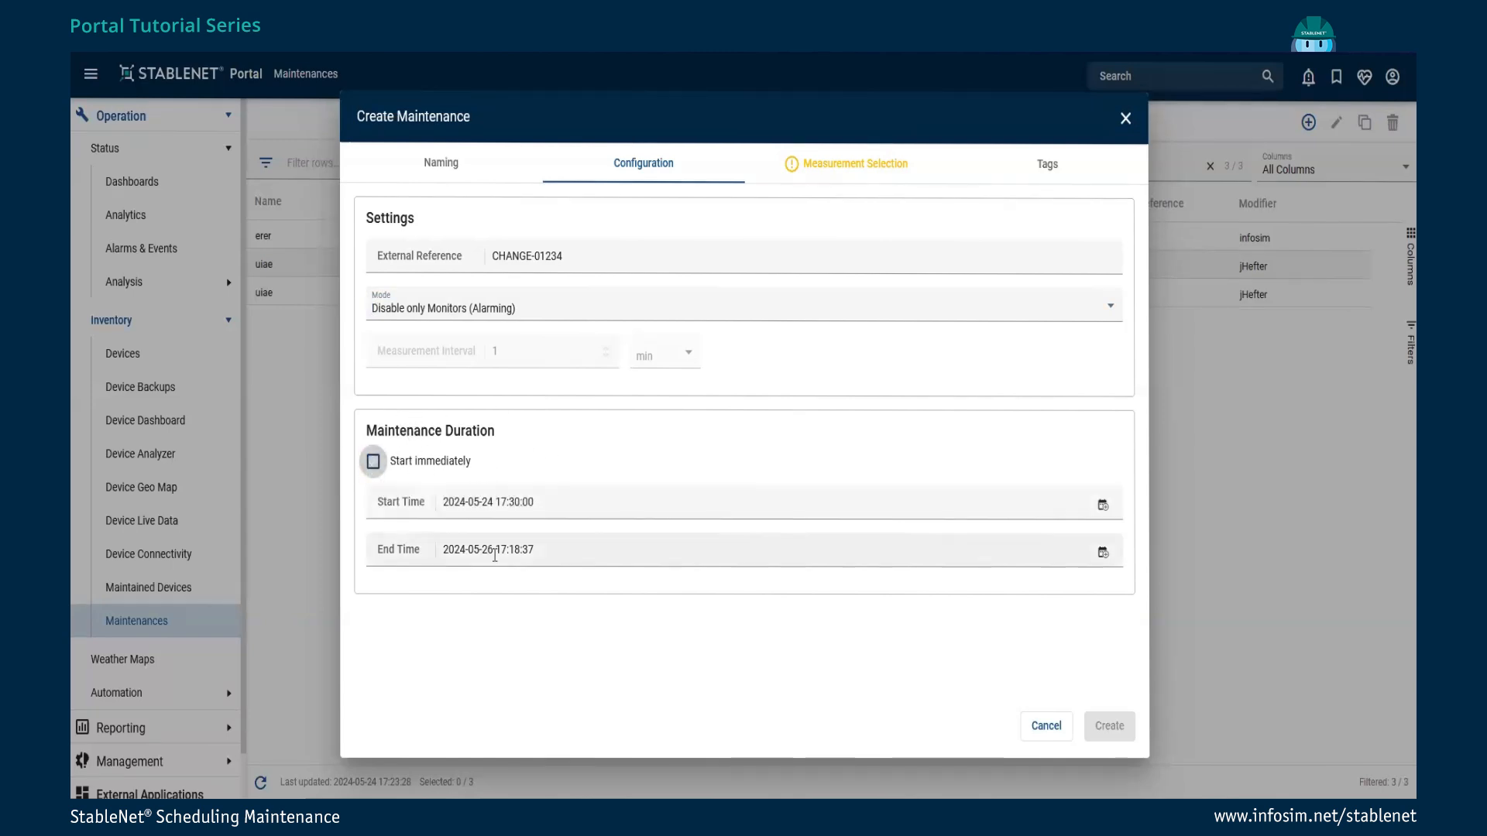
click(514, 505)
double_click(515, 503)
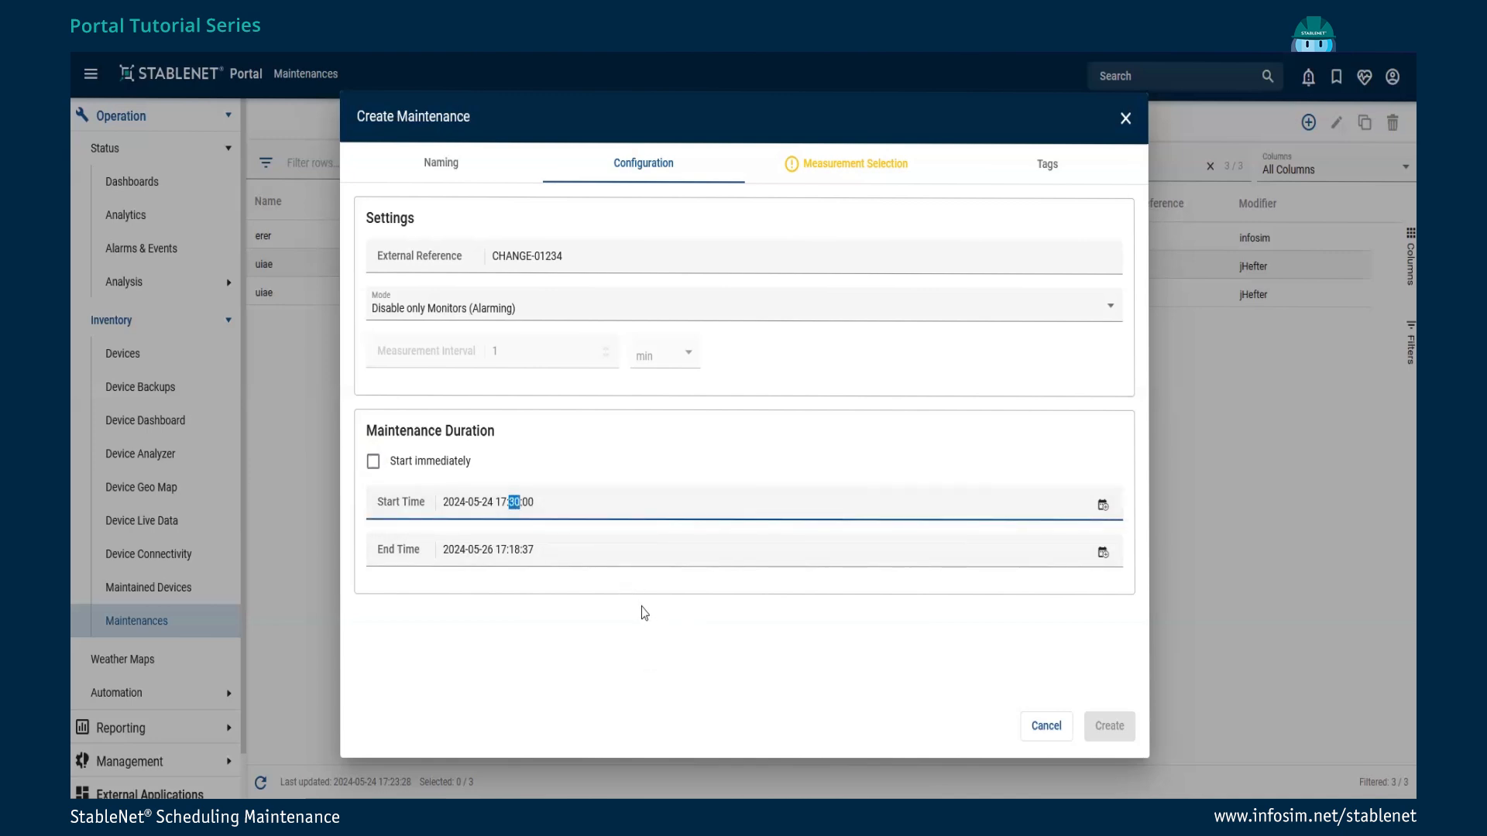
text(45)
click(1102, 552)
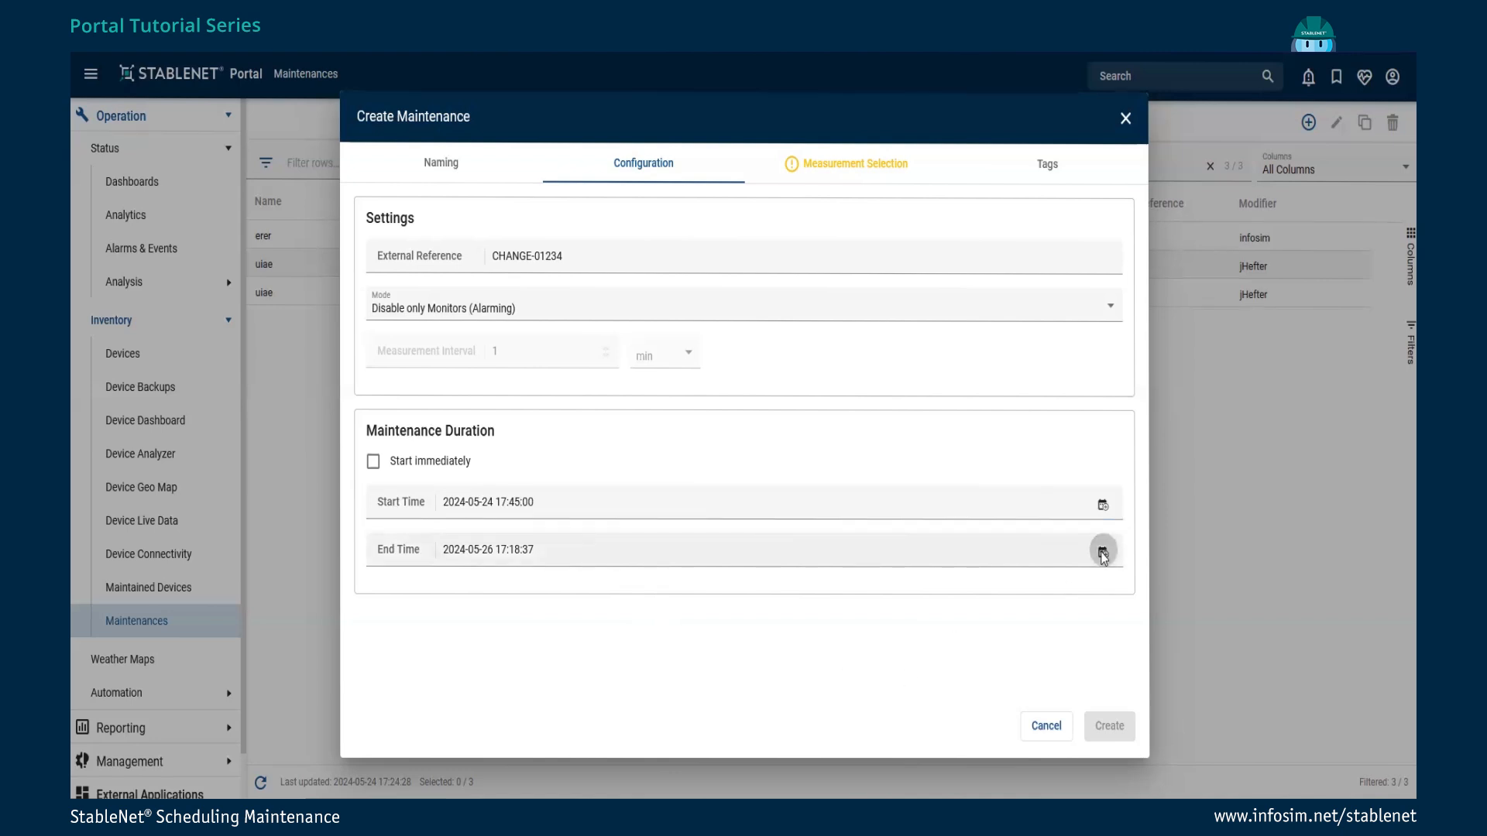
click(1159, 388)
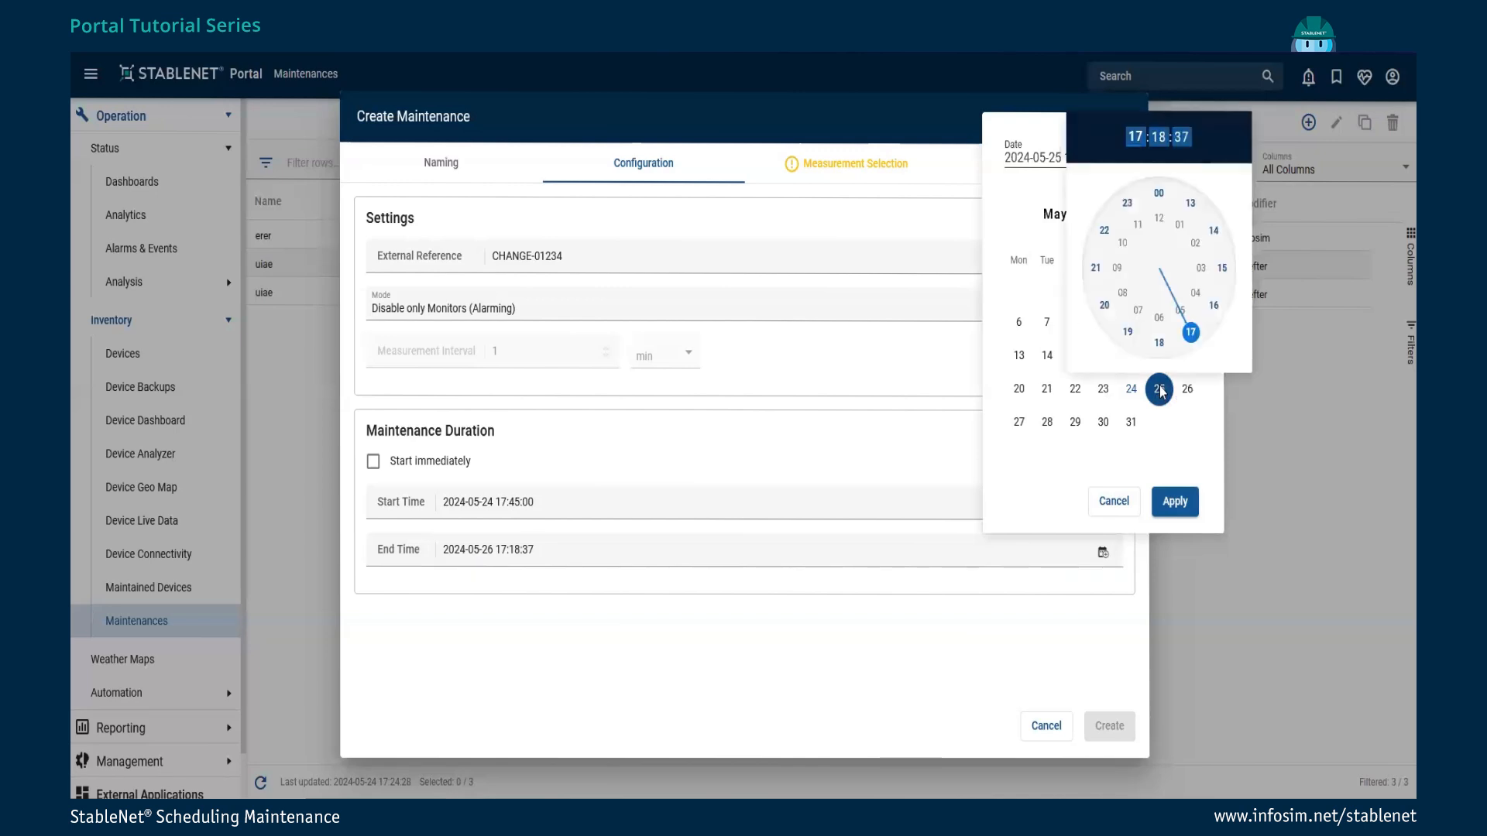
click(1190, 333)
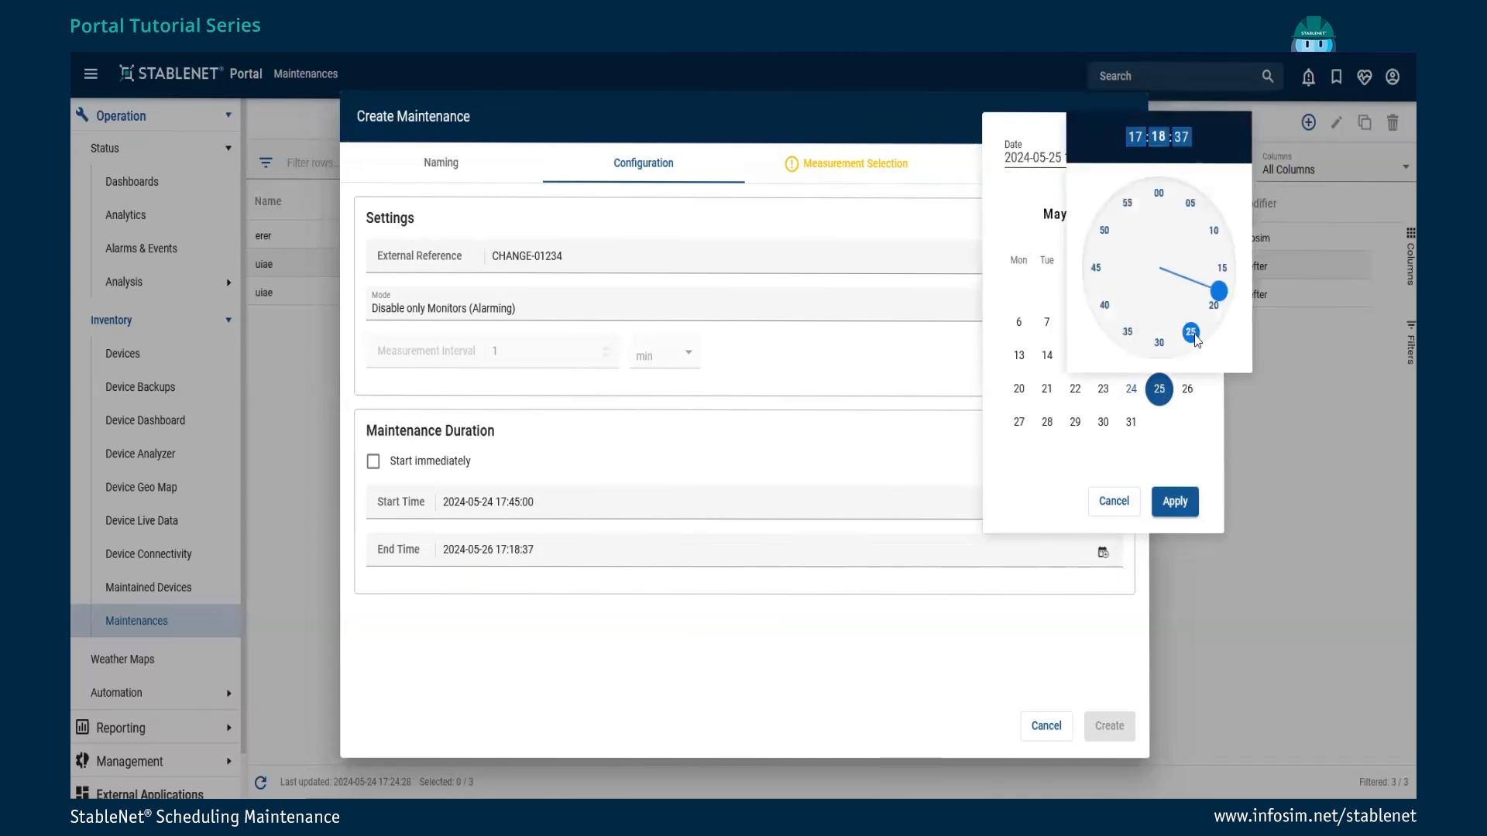
click(1173, 503)
click(1175, 503)
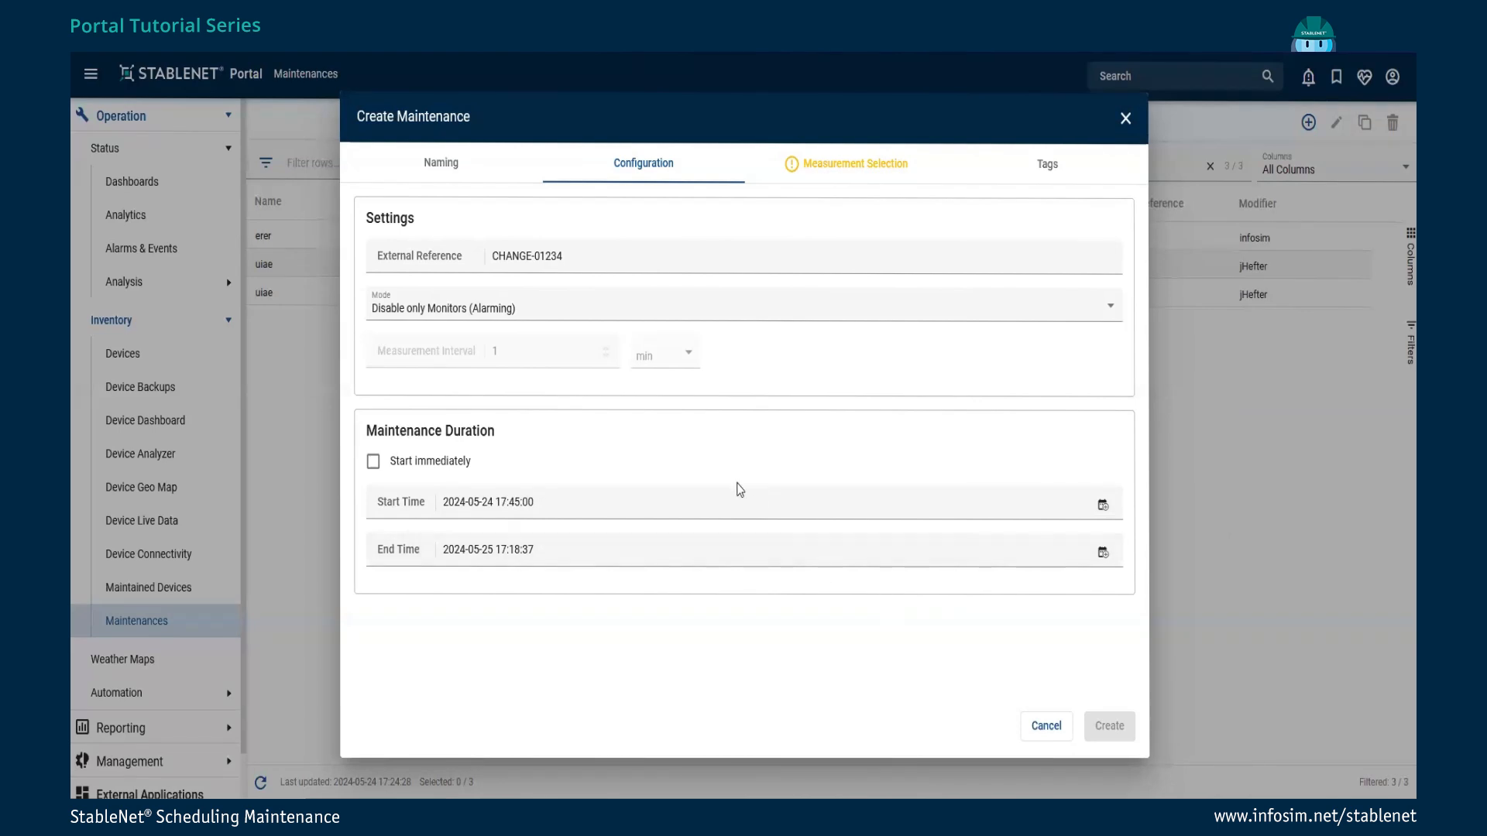
- Add a measurement tag filter for newyork.routerlab.infosim.net from the Default Inventory Tree, searching for "newyork" with Regex off
click(852, 163)
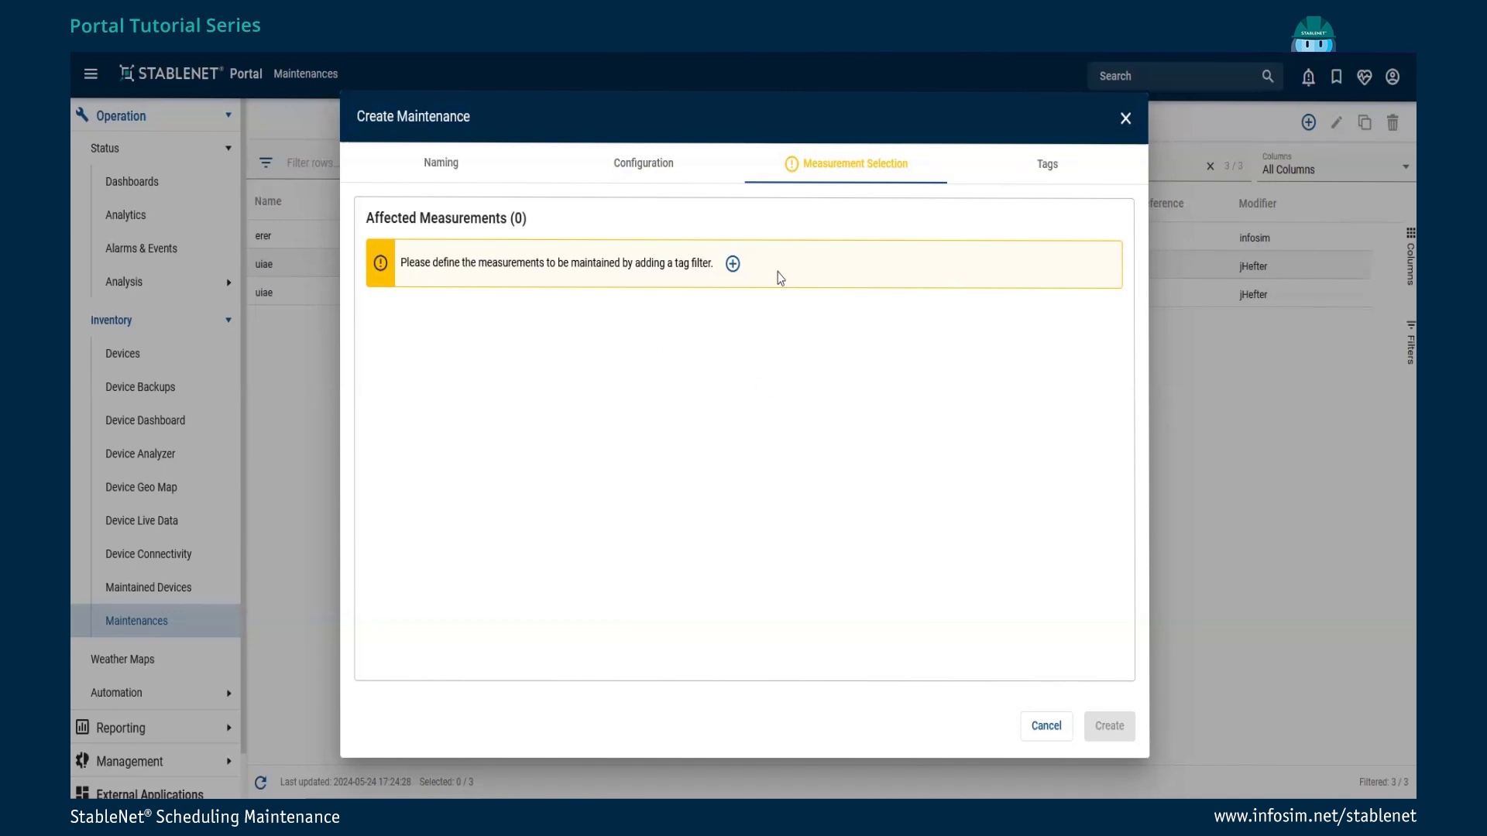
click(733, 264)
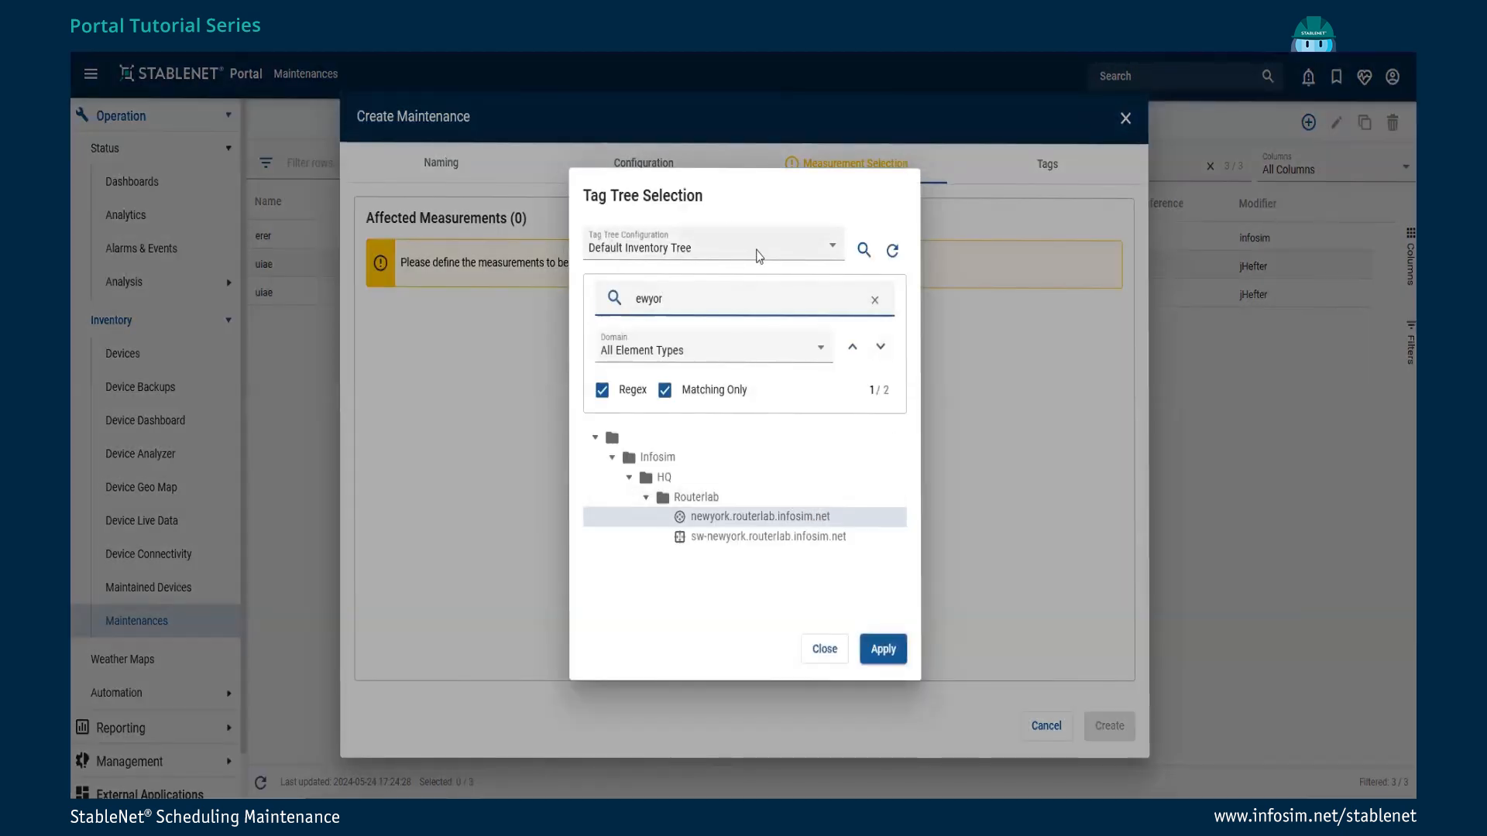
drag(660, 298, 612, 306)
text(ne)
click(607, 397)
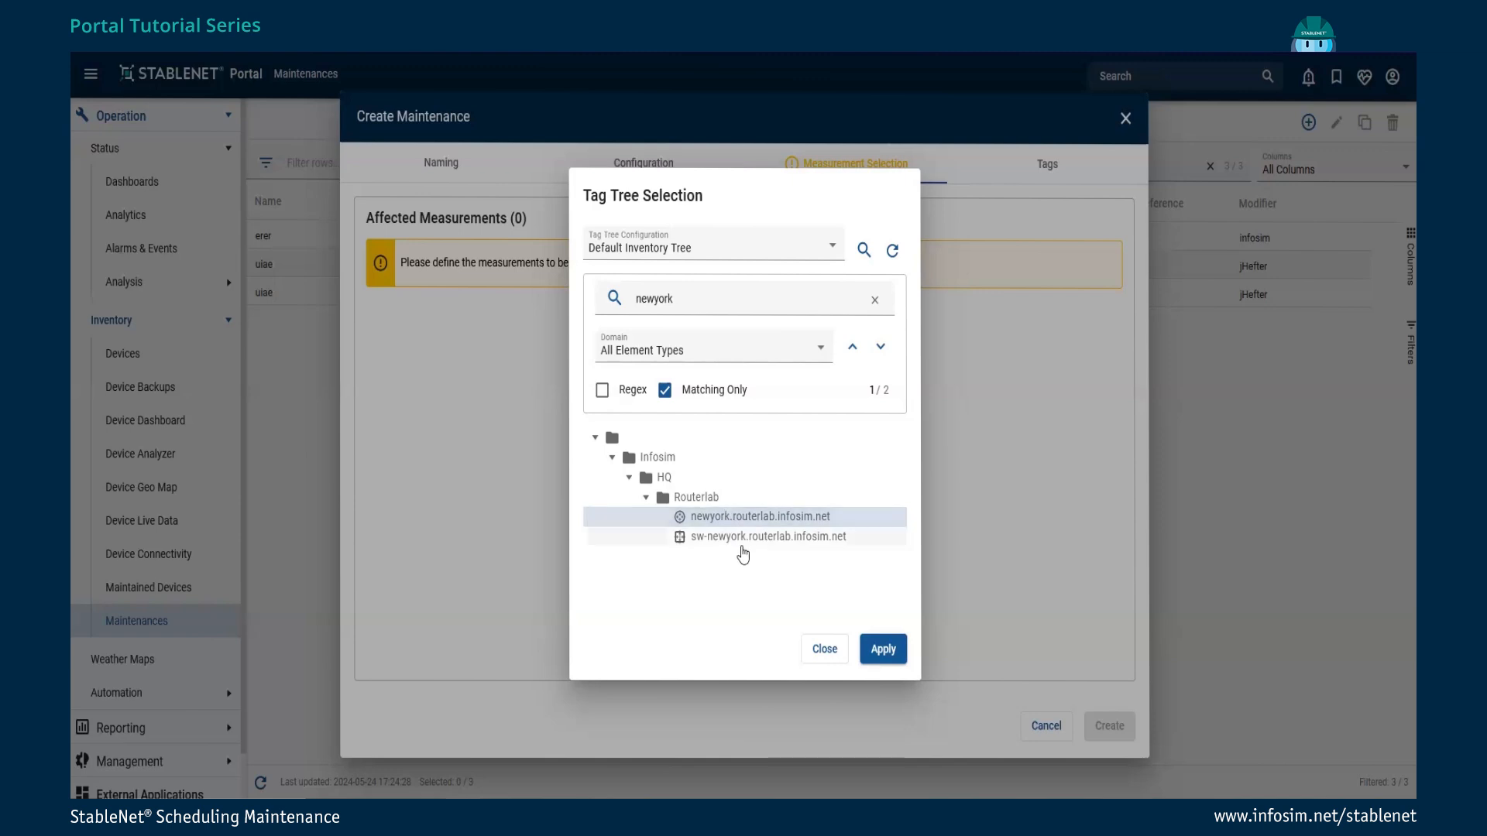
click(883, 651)
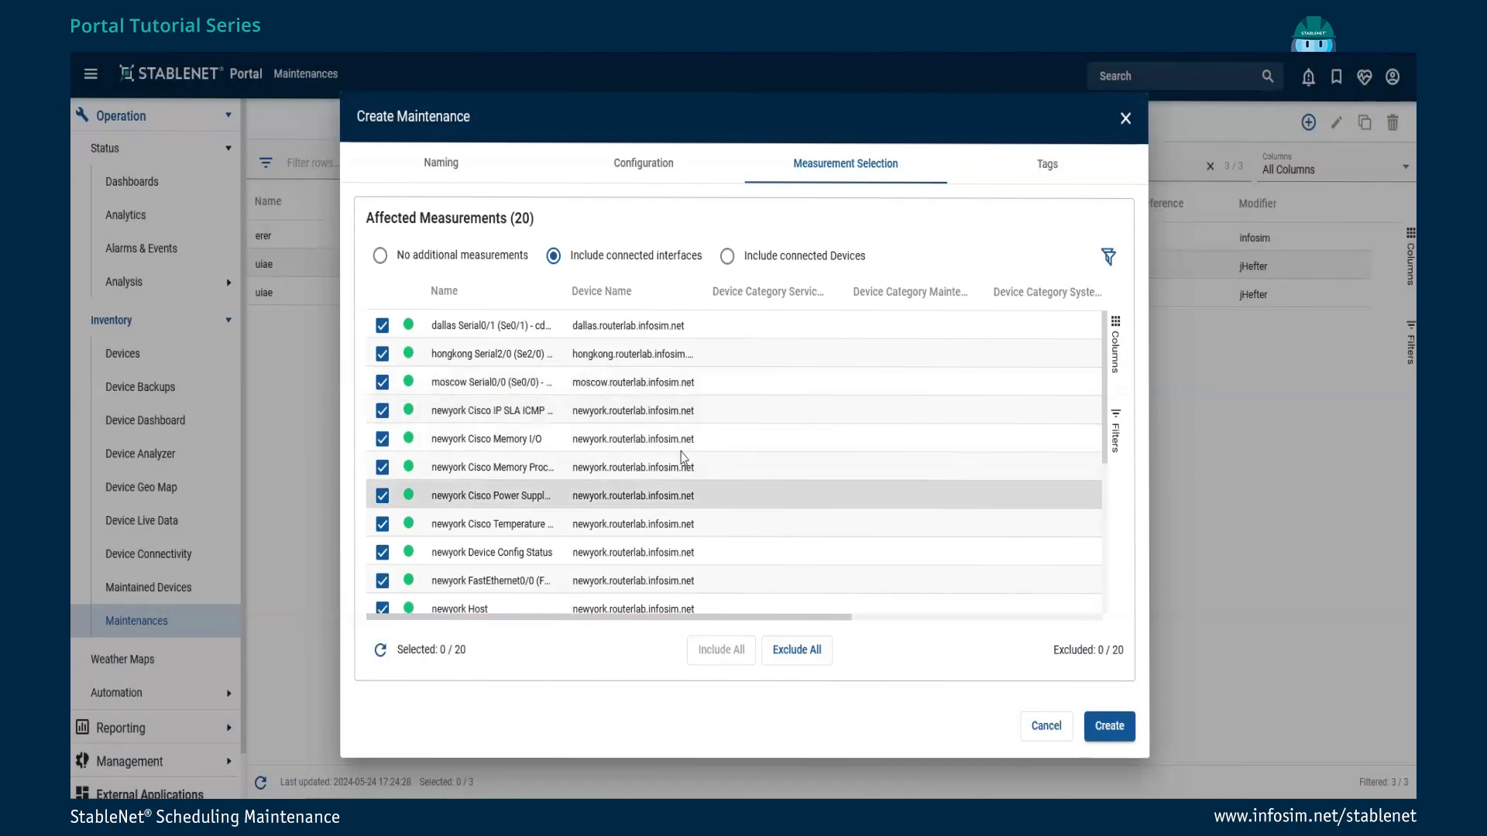
- Try No additional measurements and Include connected interfaces for the affected measurements, and settle on Include connected Devices
click(381, 258)
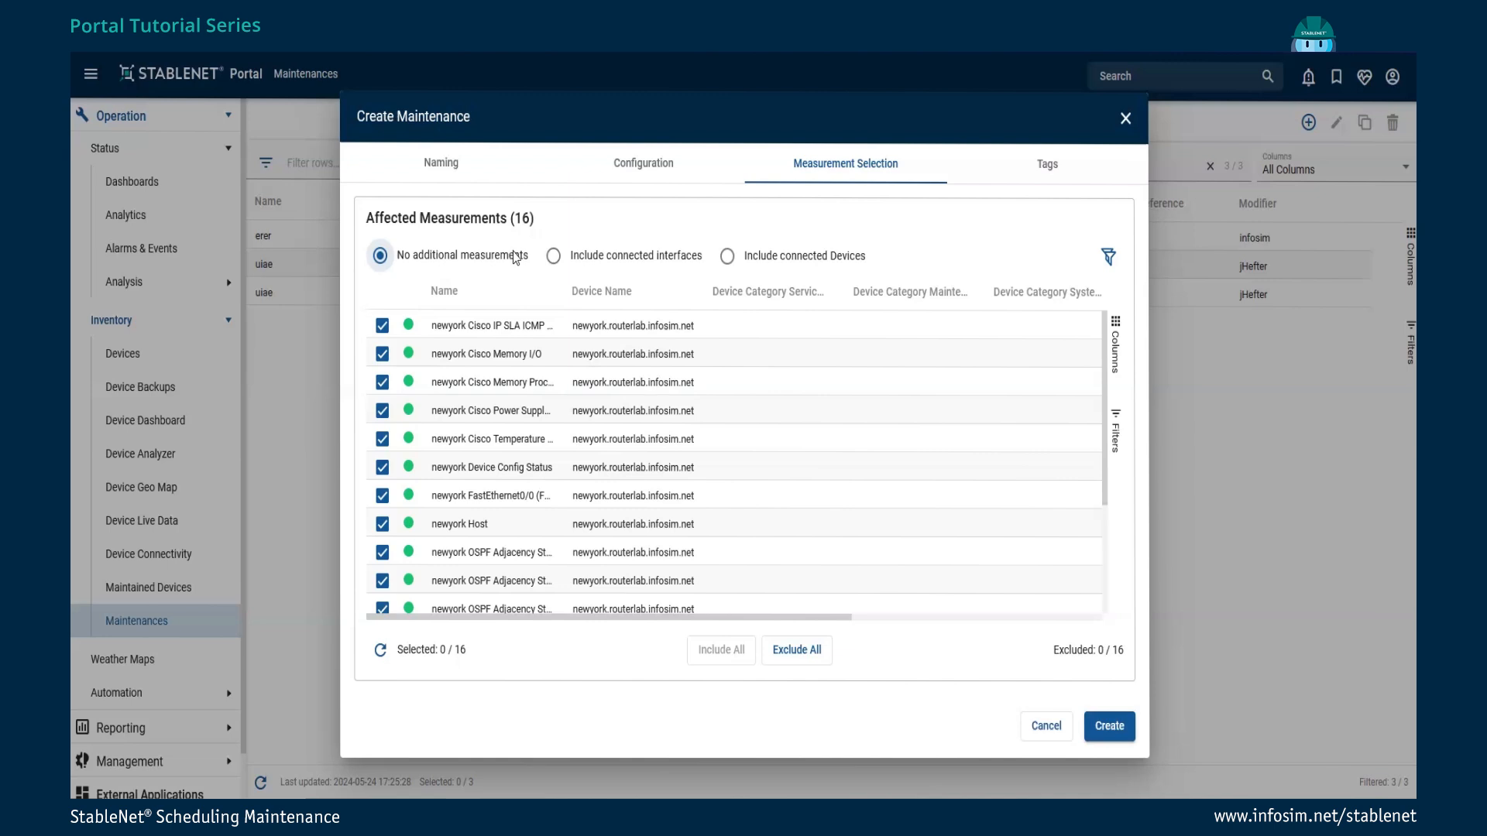
click(553, 257)
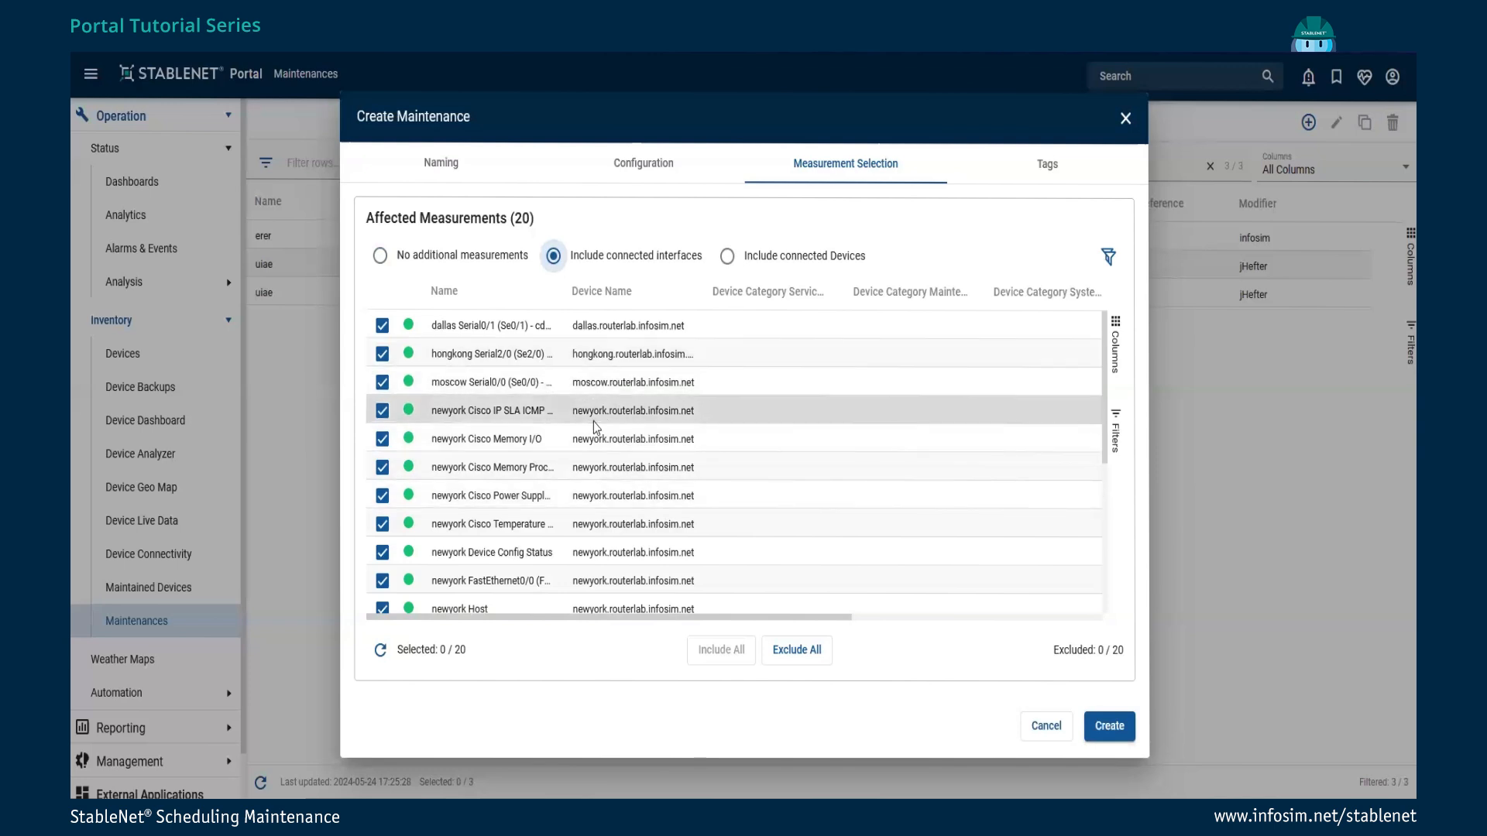
click(728, 257)
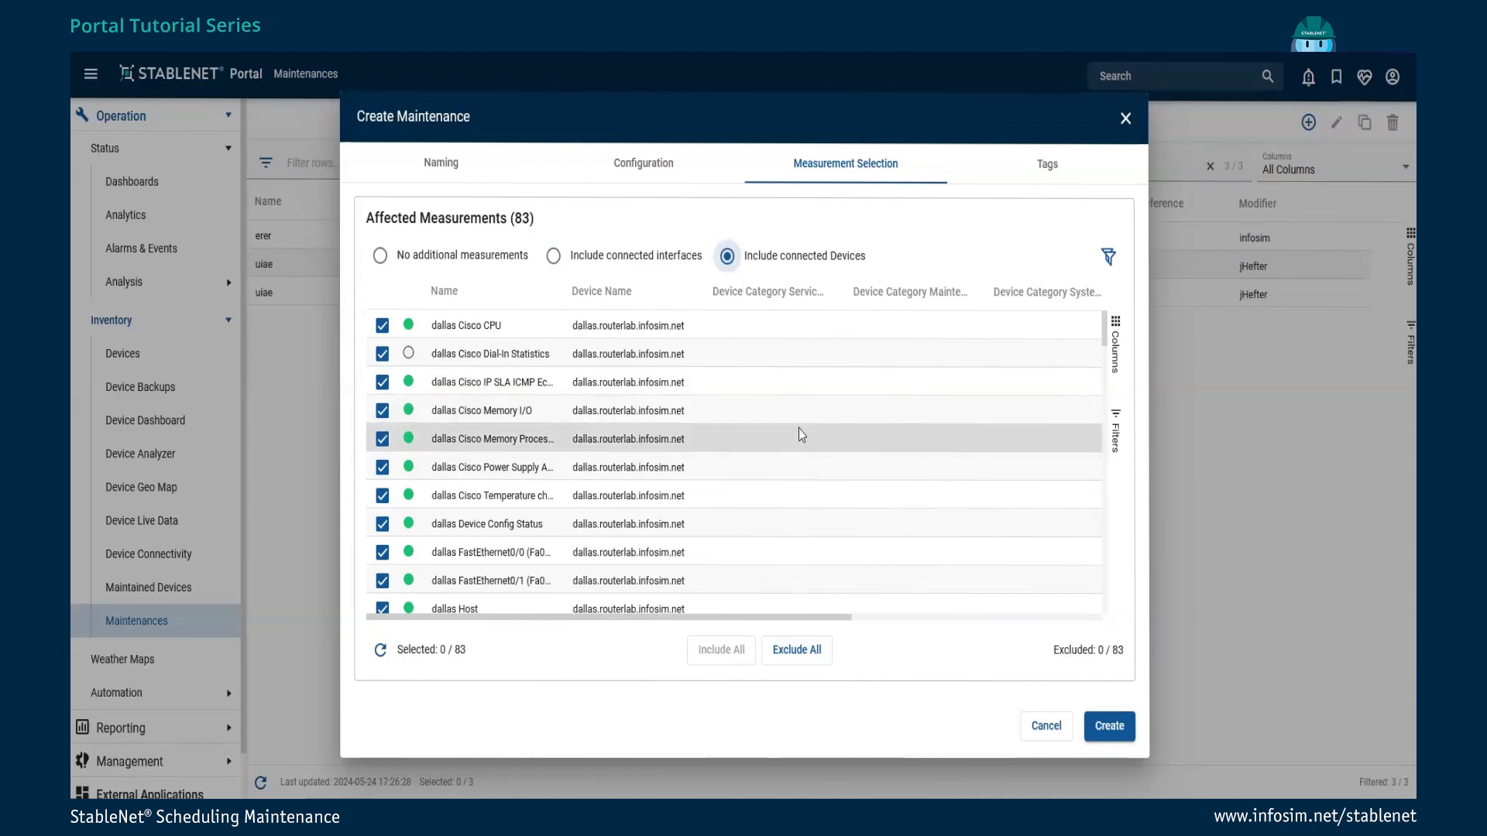
- Open the filters of the affected measurements list and clear the FastEther text from the Name filter
click(1115, 433)
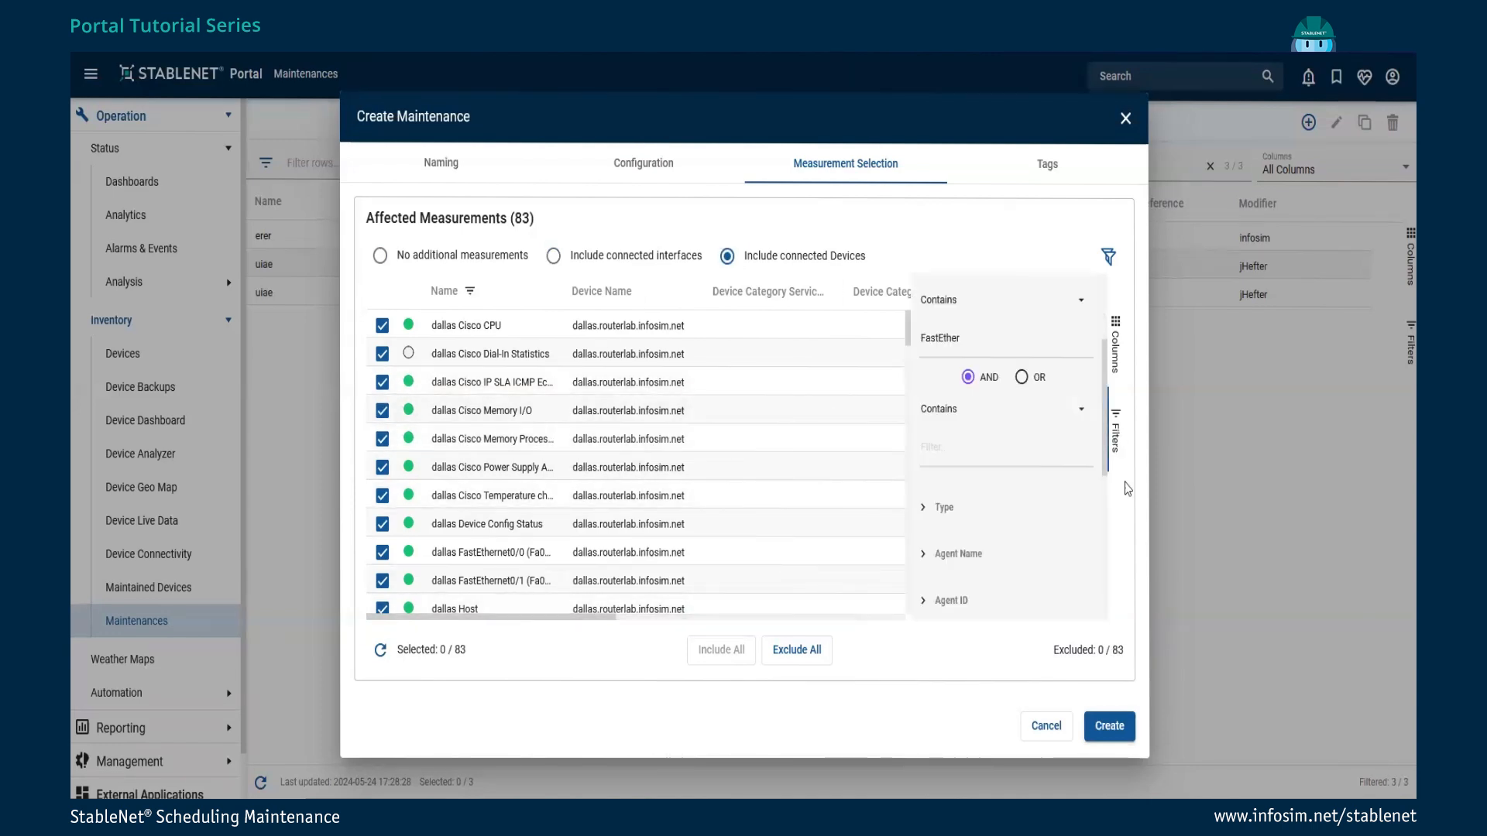
click(1082, 410)
click(1057, 337)
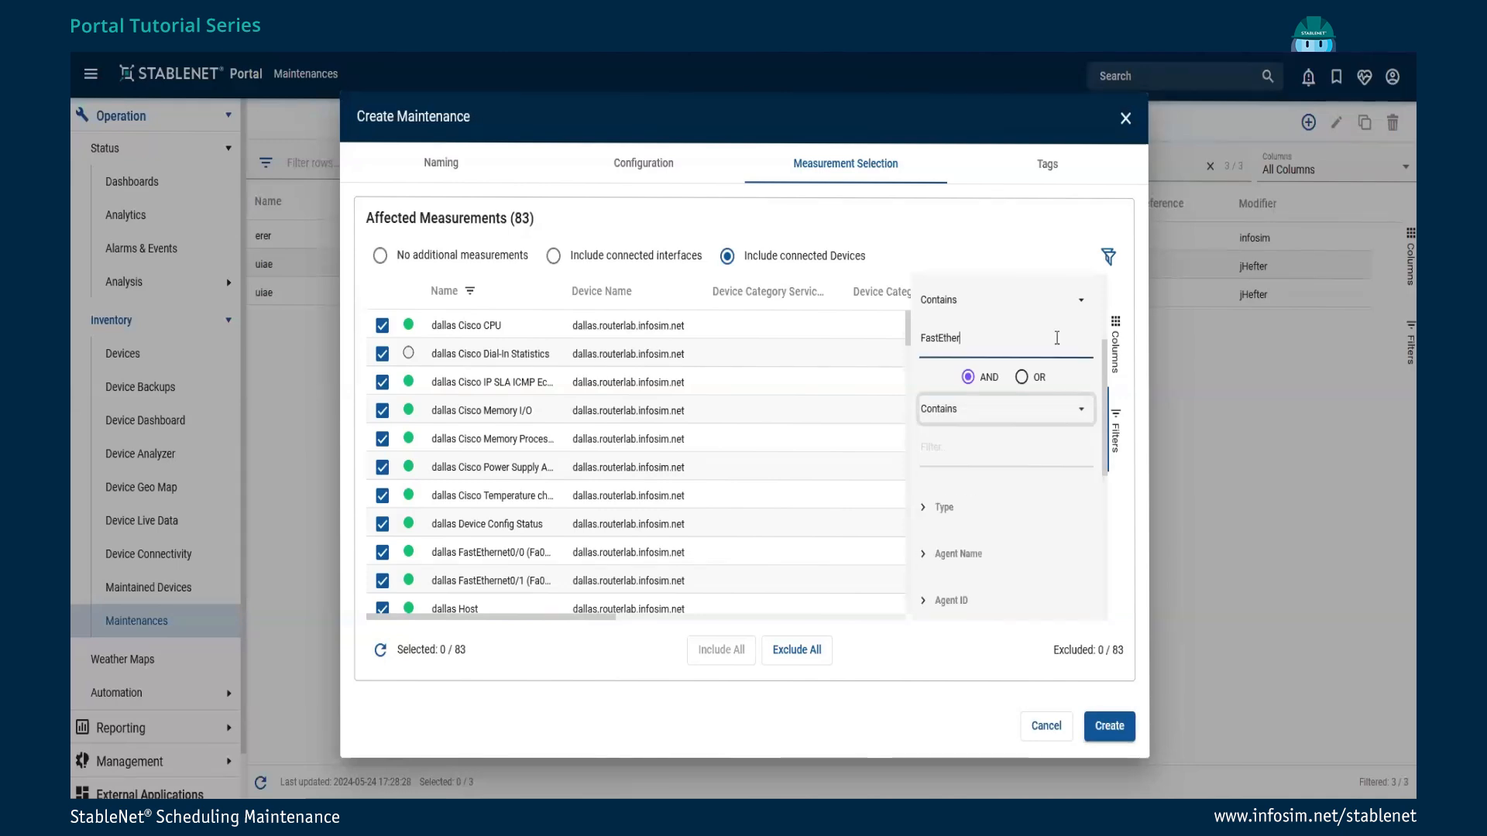
key(BackSpace)
key(BackSpace)
key(BackSpace)
key(BackSpace)
key(BackSpace)
key(BackSpace)
key(BackSpace)
key(BackSpace)
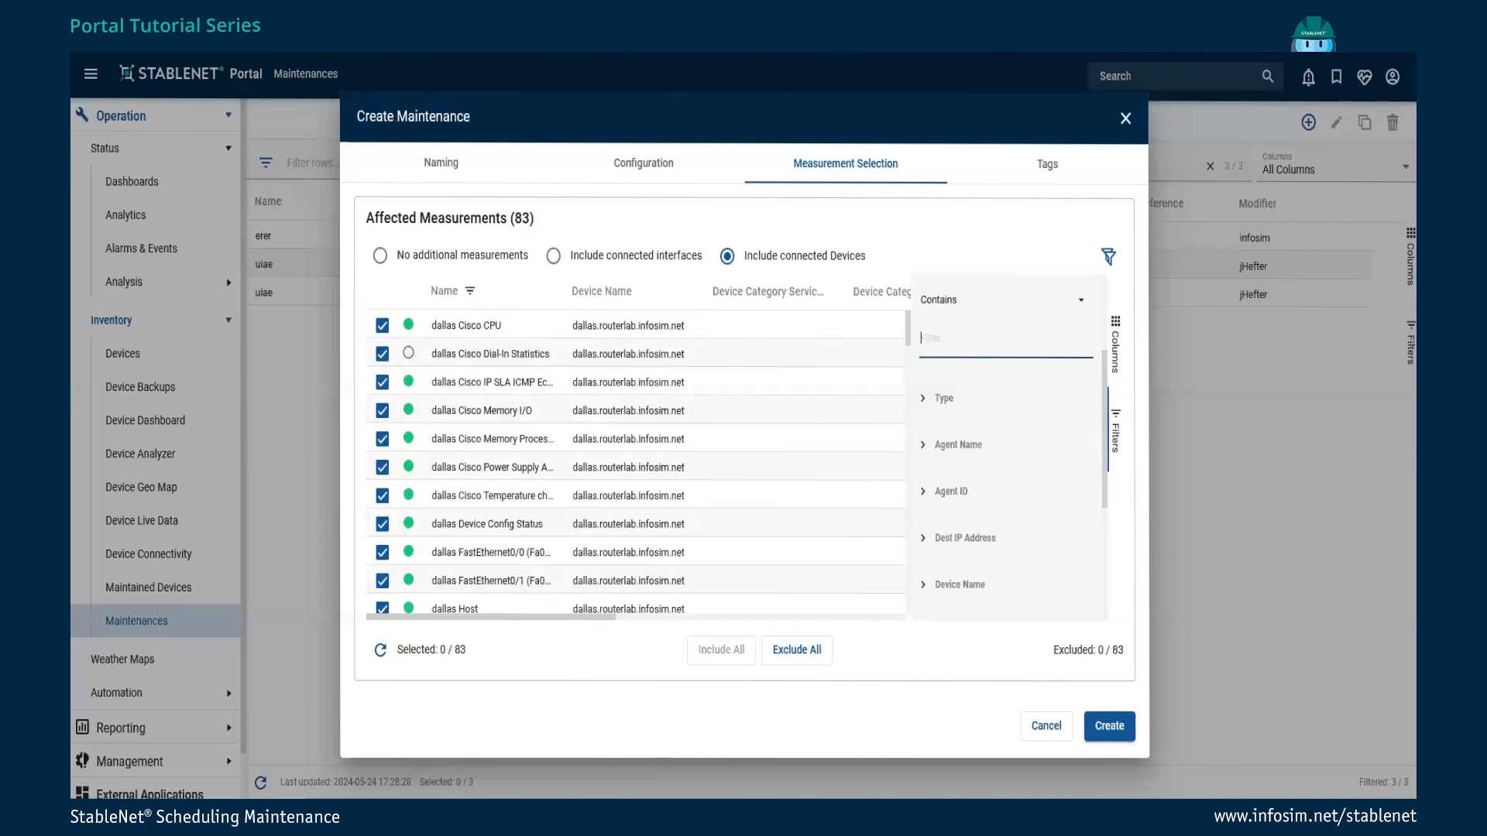
- Reopen the tag tree filter of the affected measurements and switch its tree configuration to UseCase: Datacenter
click(1108, 258)
click(833, 248)
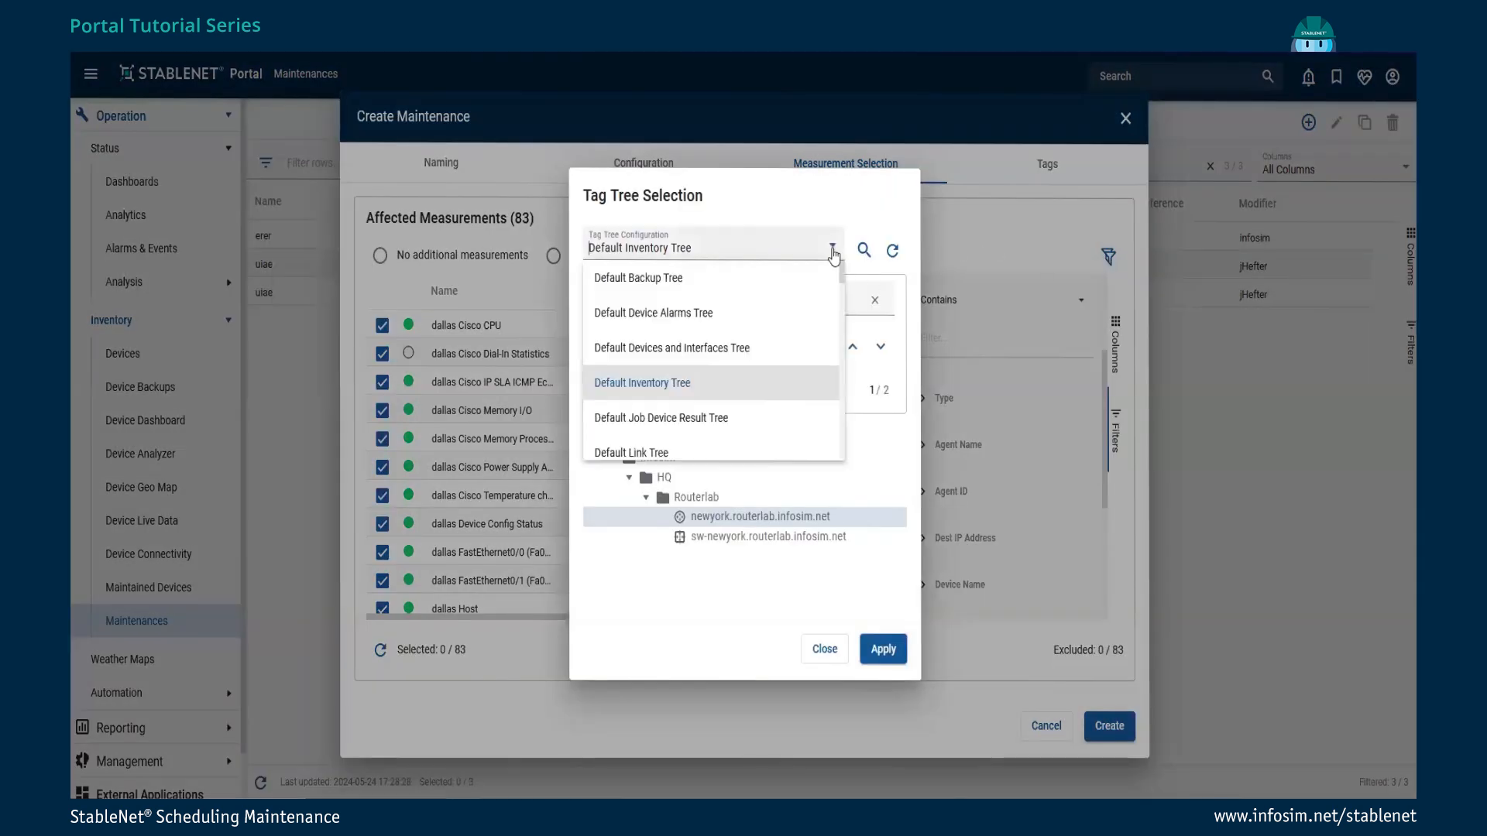
scroll(794, 376, down, 5)
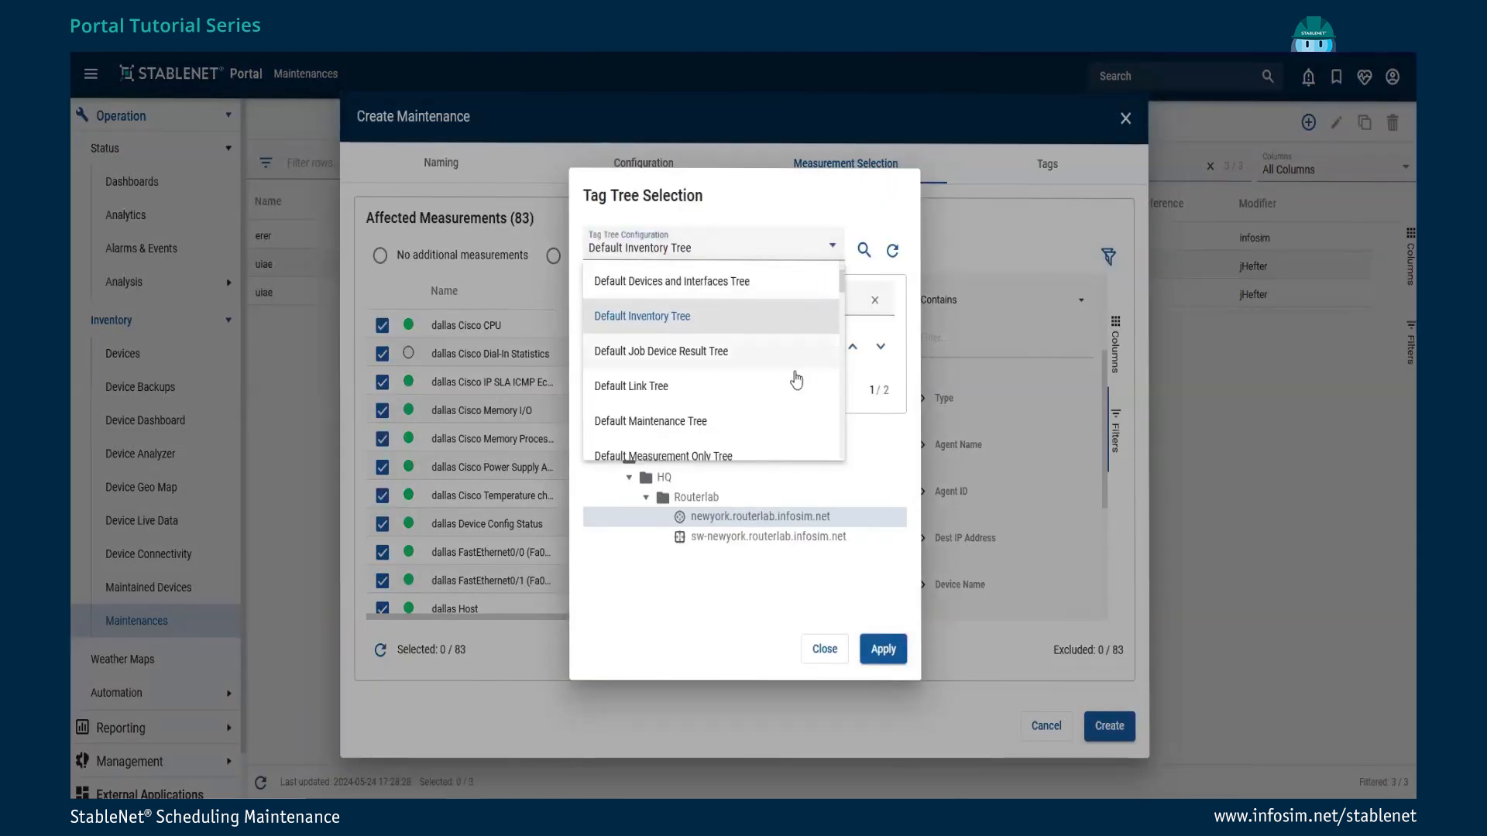
scroll(790, 380, down, 3)
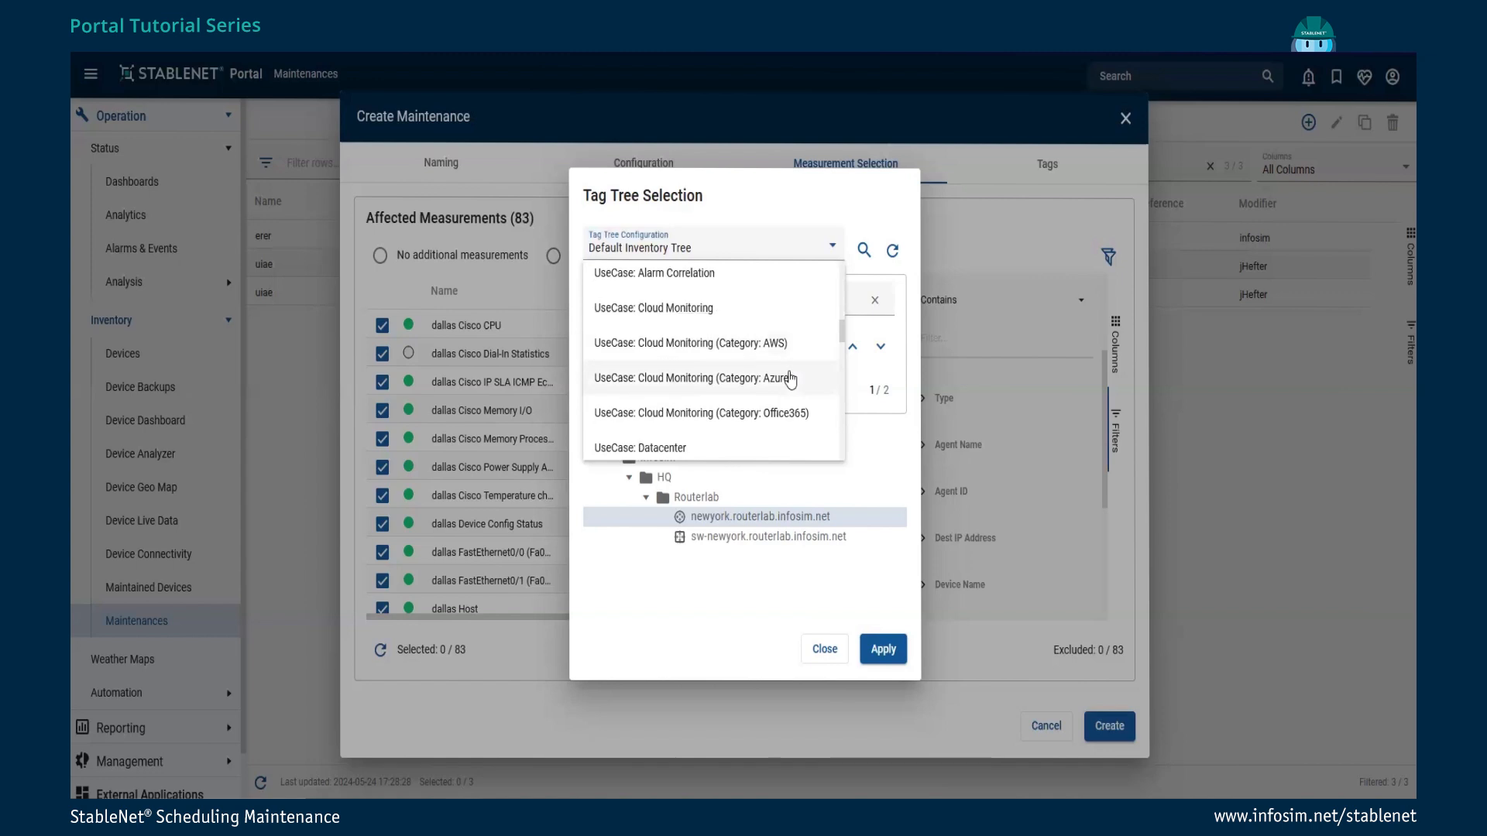
scroll(798, 394, down, 2)
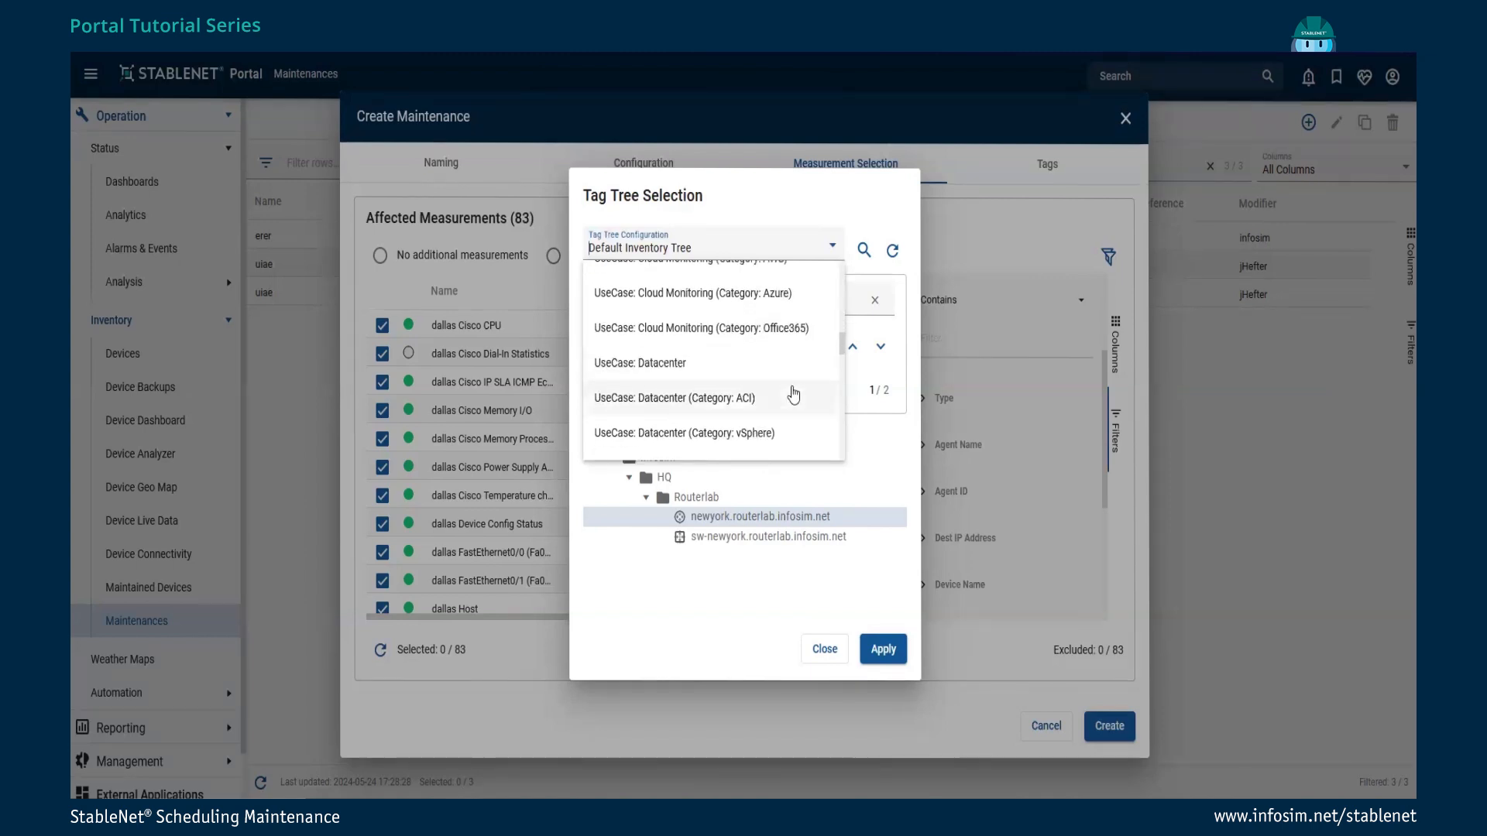
click(665, 369)
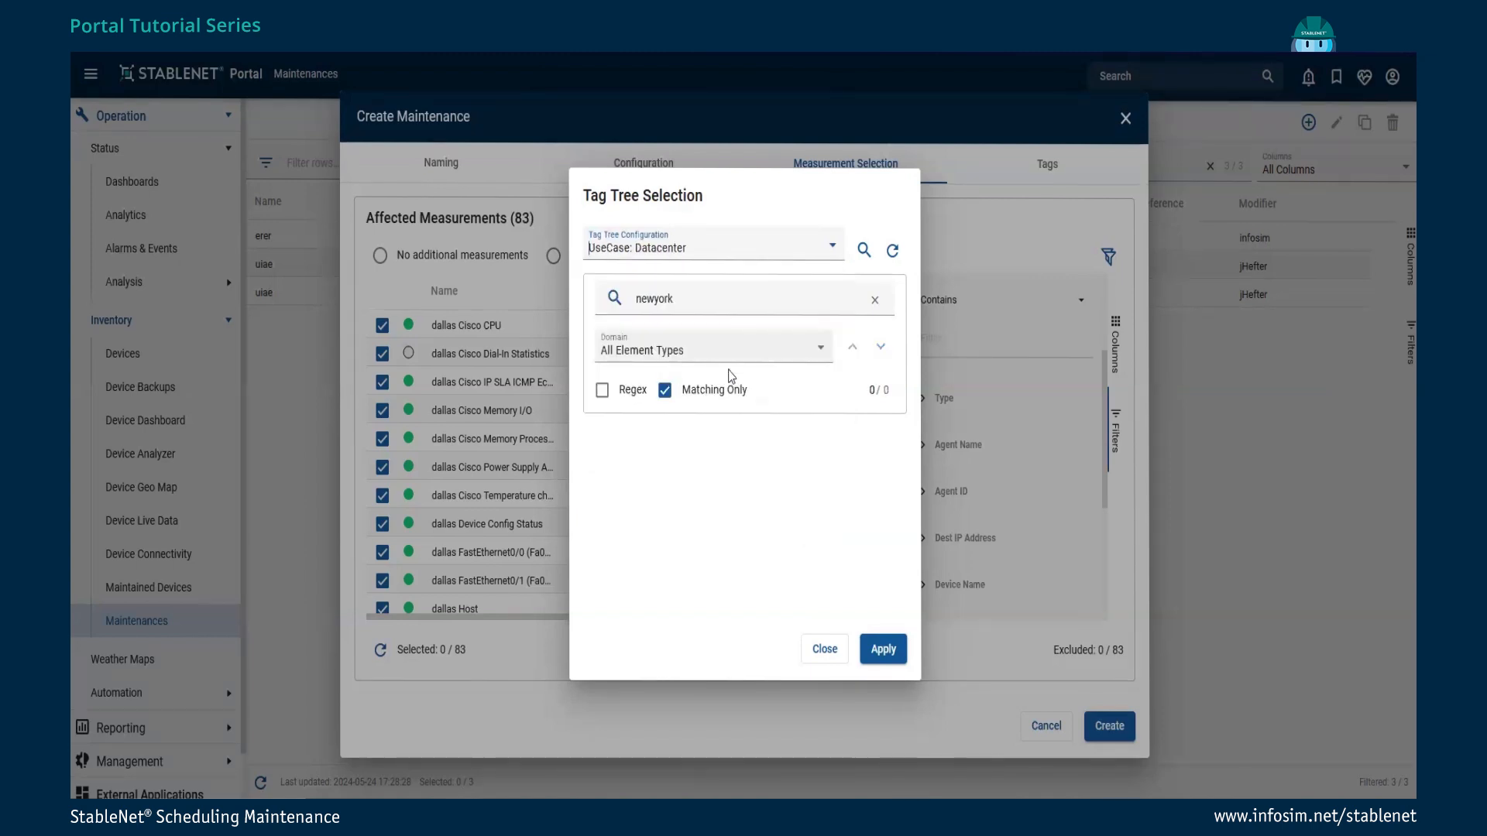
- Turn off Matching Only, clear the newyork search text and apply the ACI folder as the measurement tag filter
click(664, 389)
double_click(688, 297)
key(BackSpace)
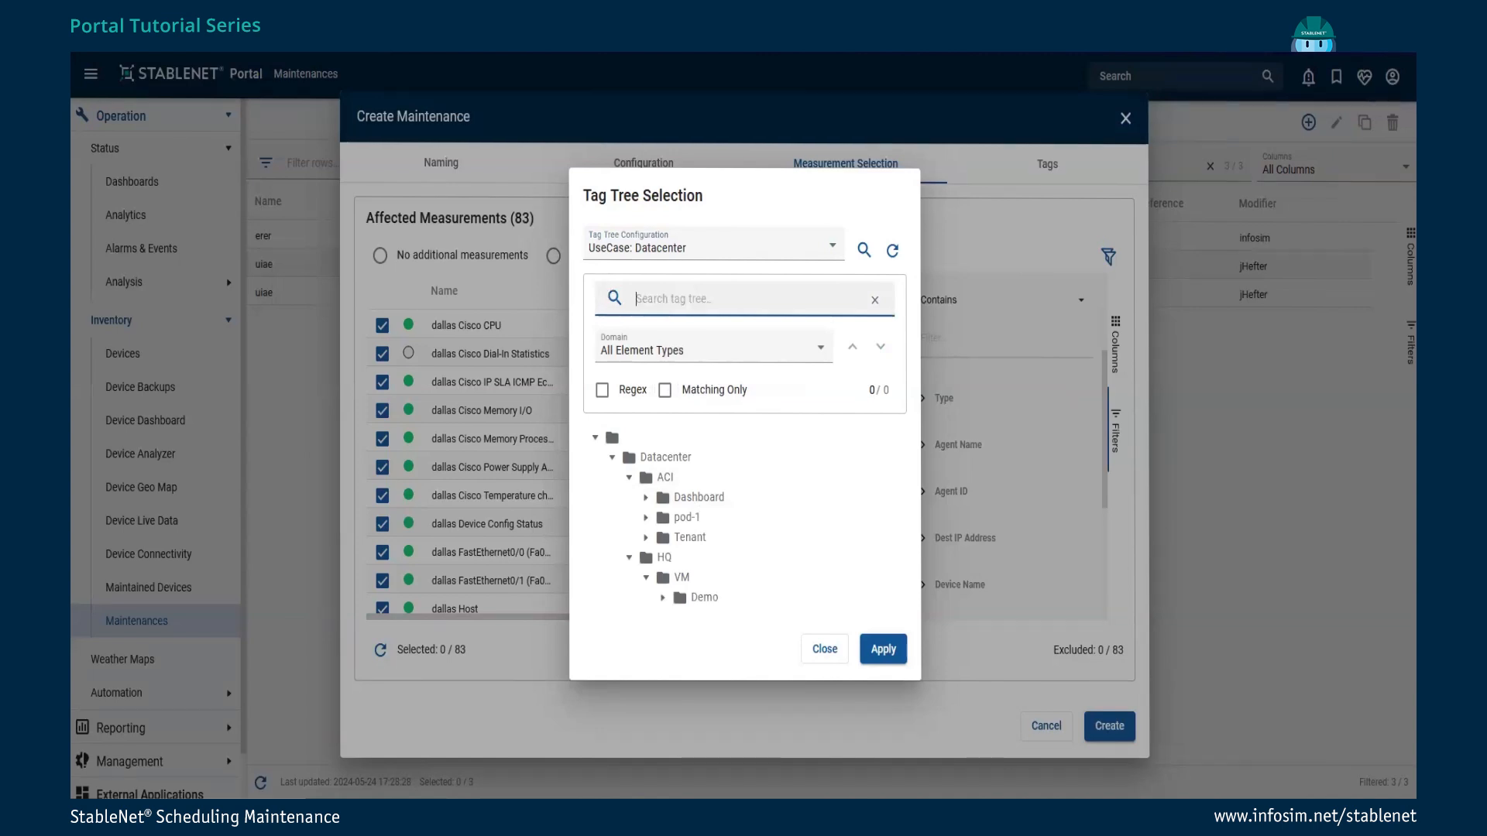
click(664, 479)
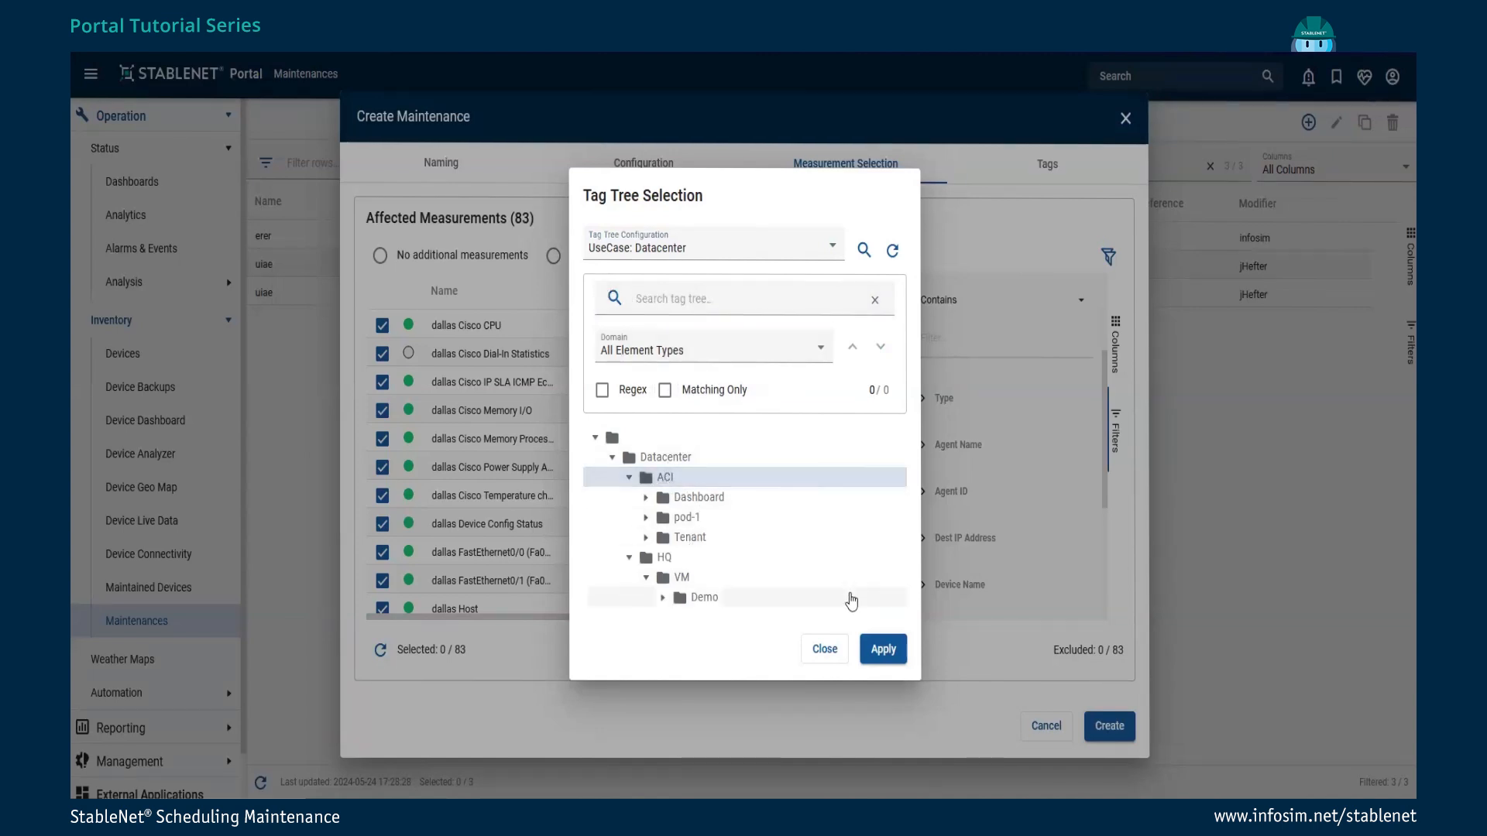
click(883, 649)
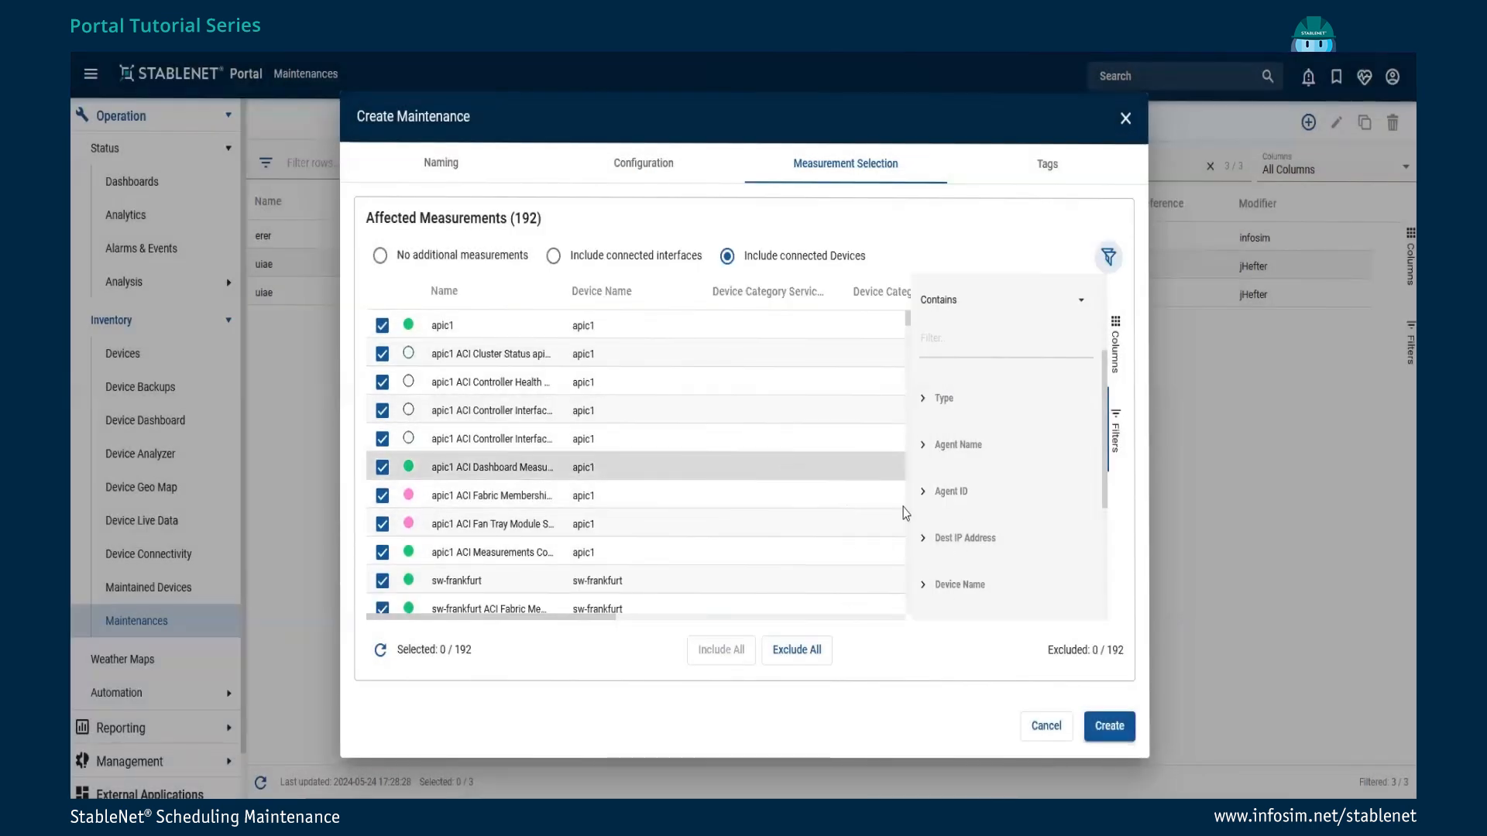
- Set the measurement tag filter back to newyork.routerlab.infosim.net from the Default Inventory Tree and apply it
click(1108, 258)
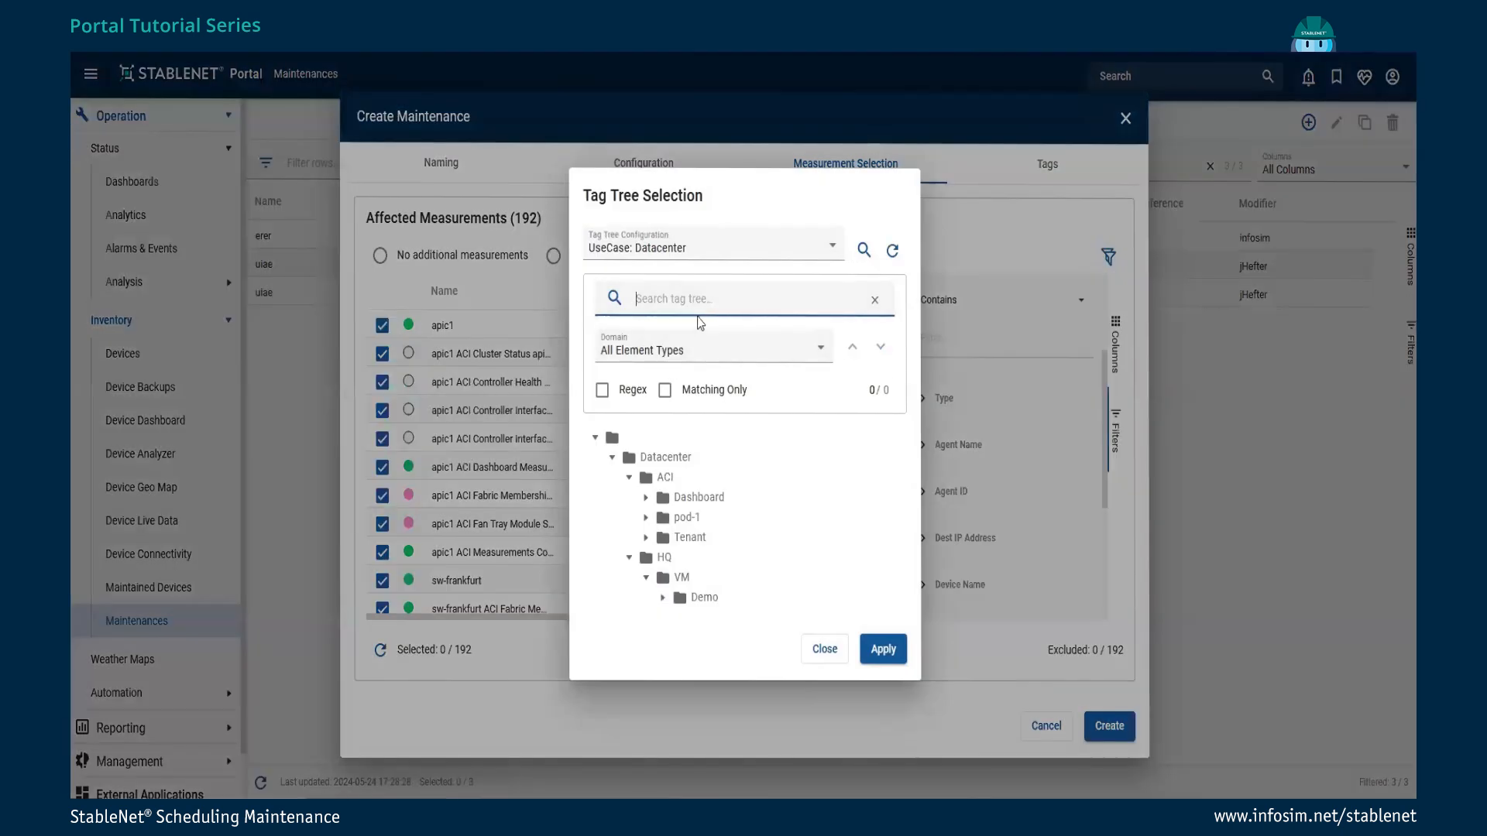
click(695, 255)
scroll(728, 387, up, 3)
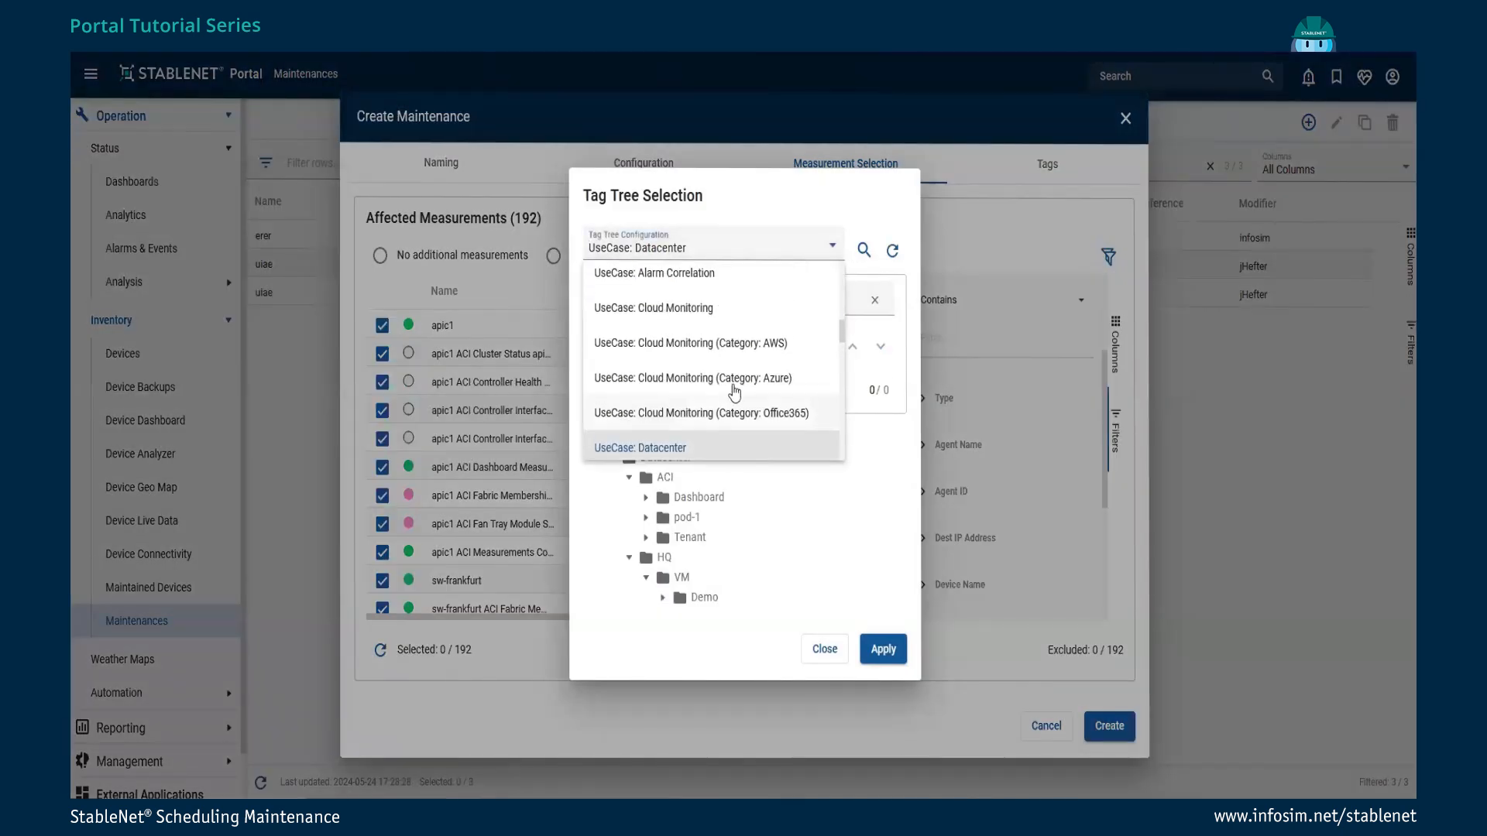
scroll(734, 364, up, 5)
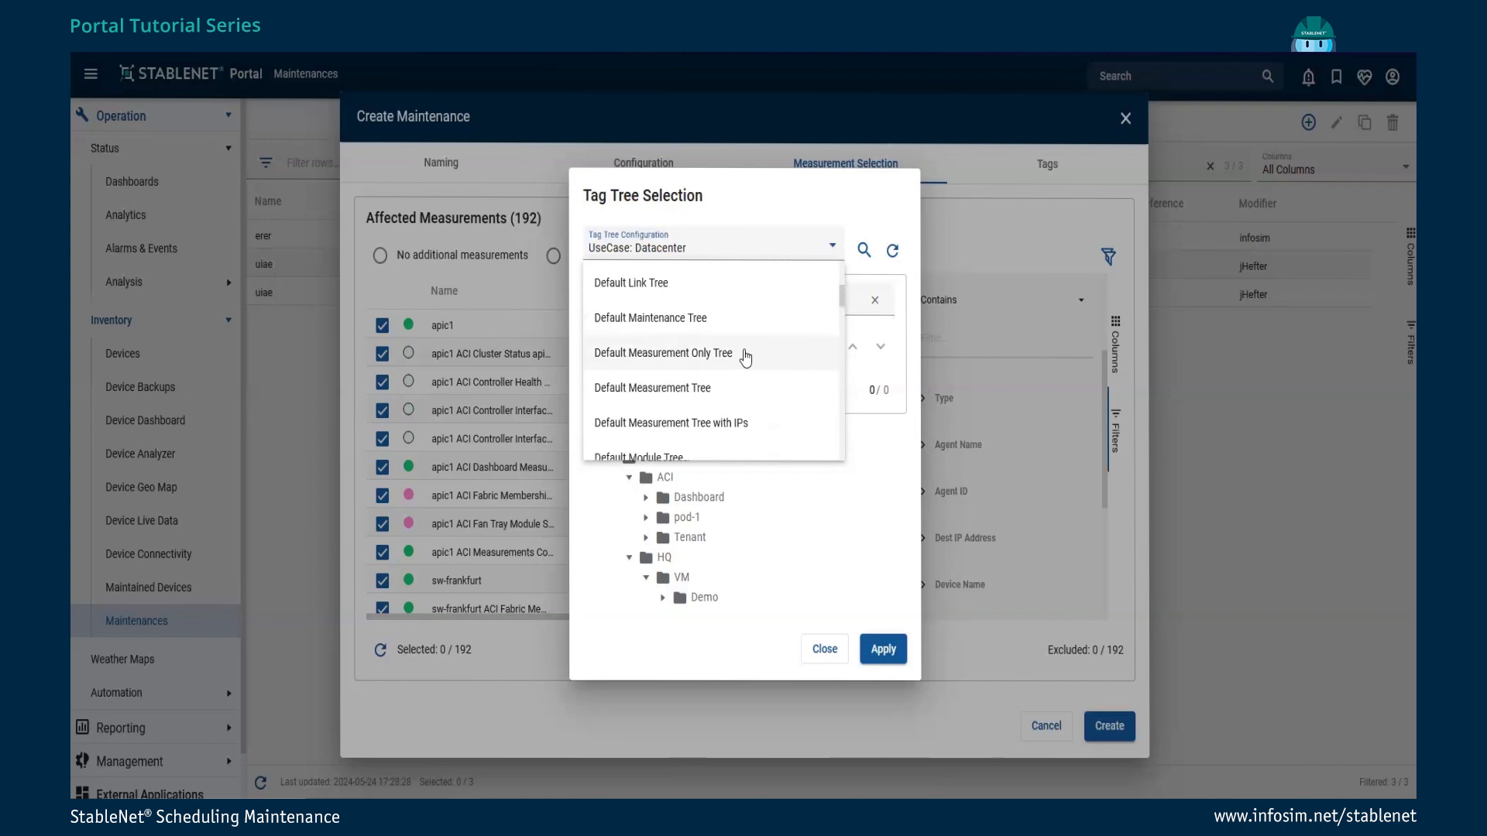
scroll(742, 353, up, 2)
click(656, 297)
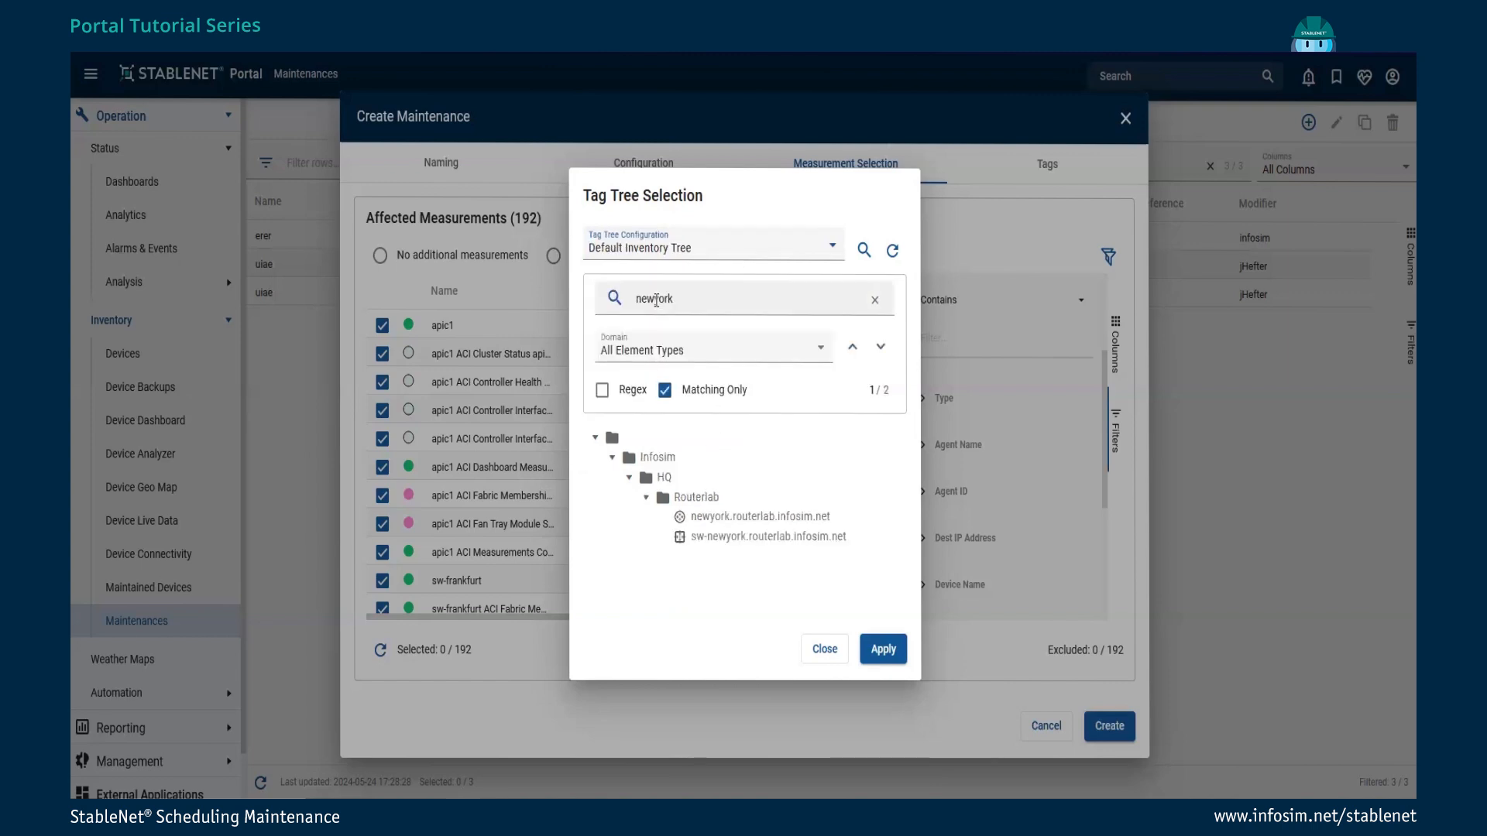
click(748, 518)
click(883, 648)
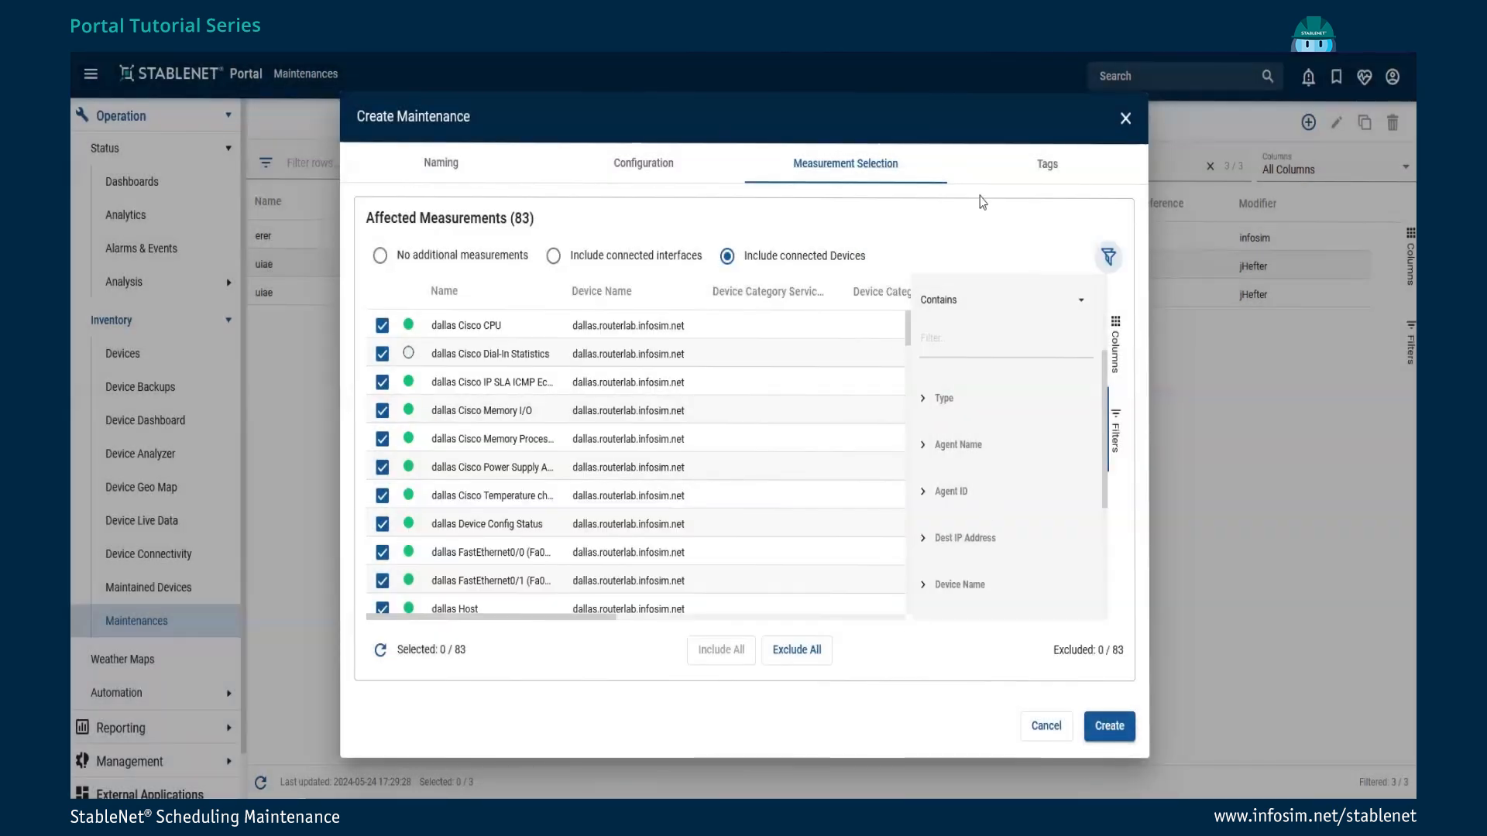
- Add a tag to the maintenance with category Maintenance Change Type and the new value Emergency Change
click(1053, 172)
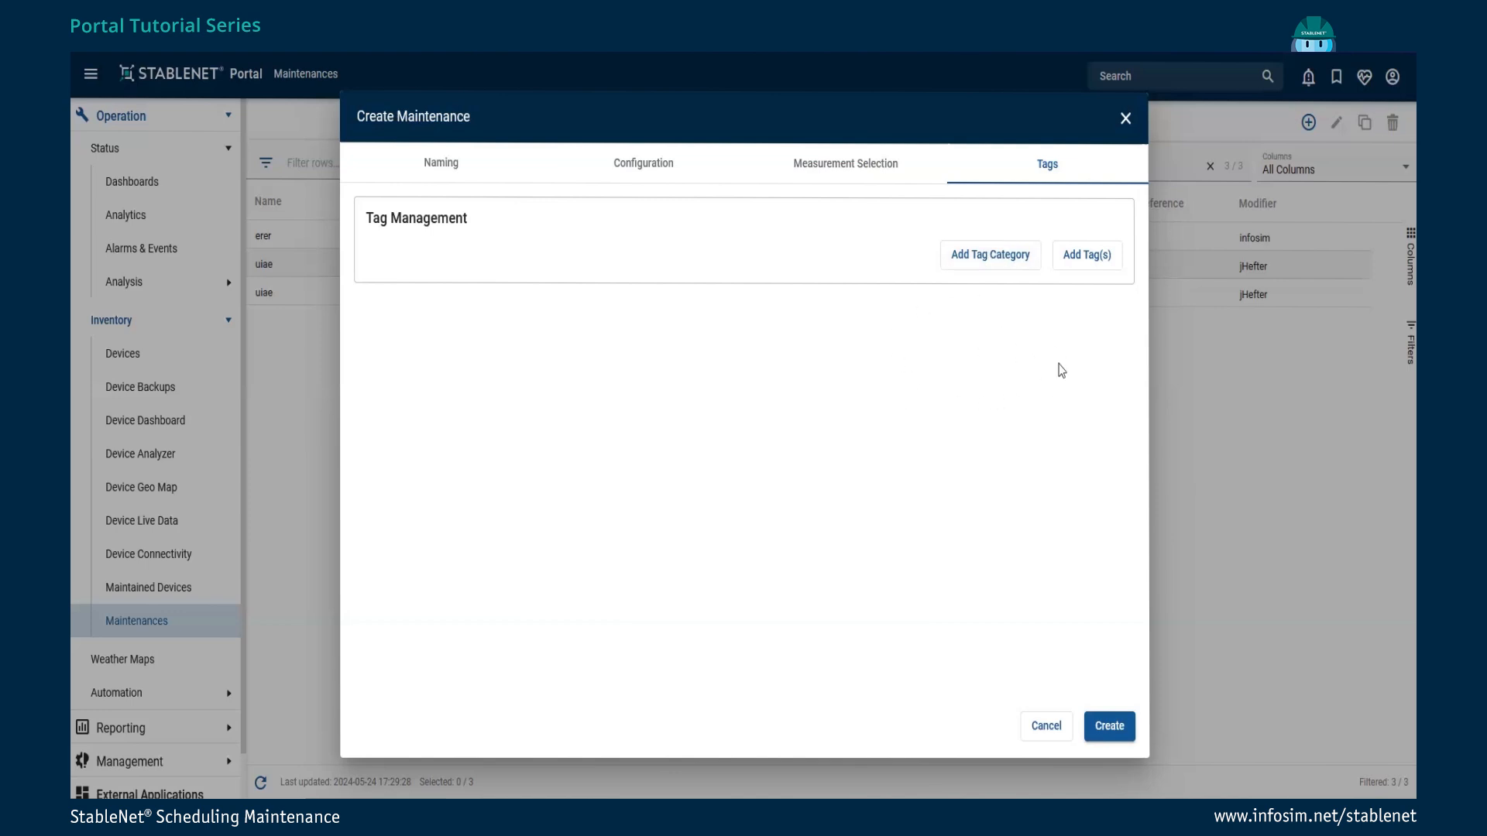
click(1098, 254)
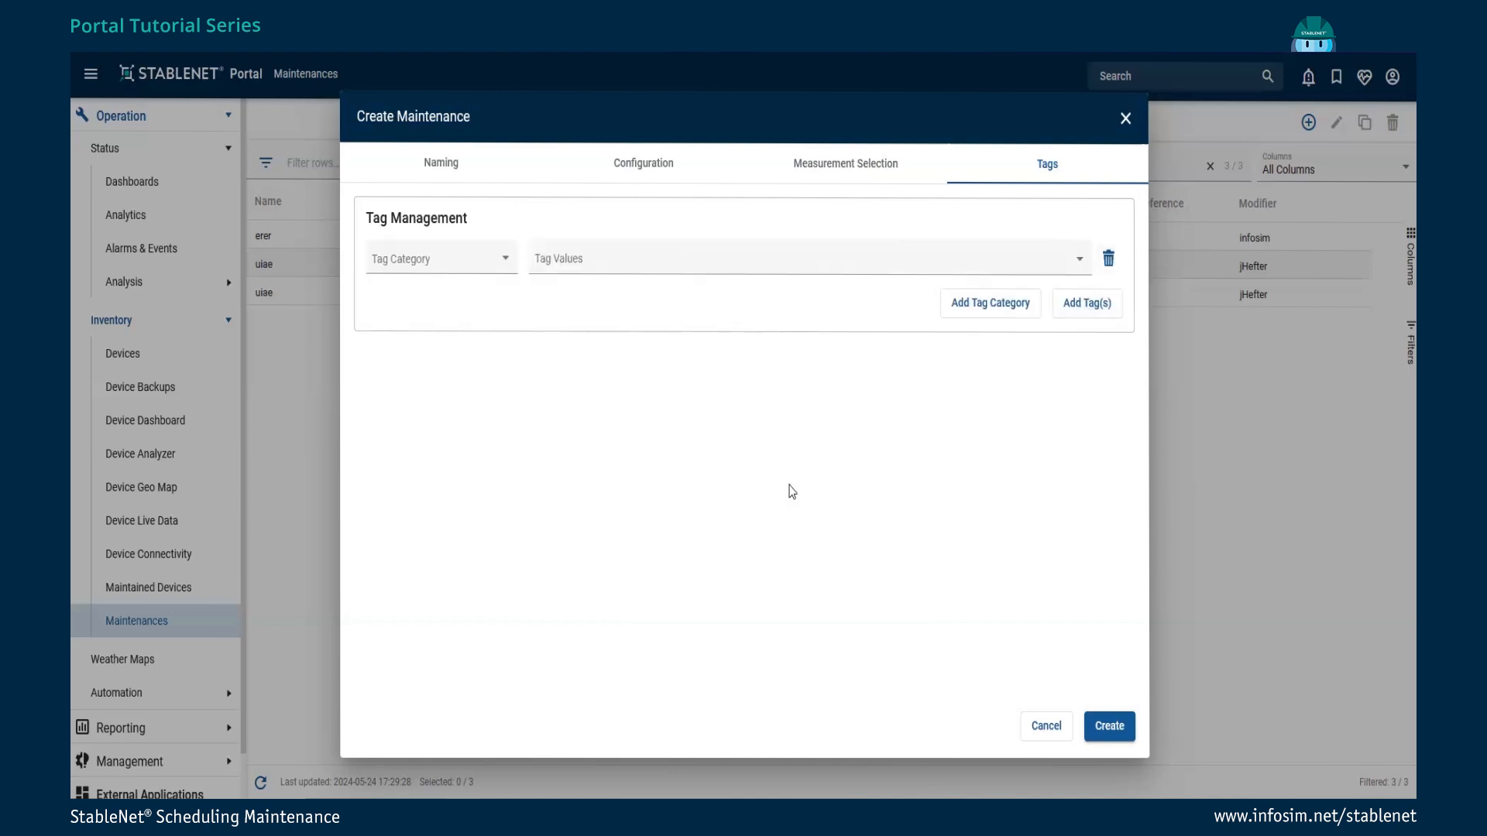
click(505, 262)
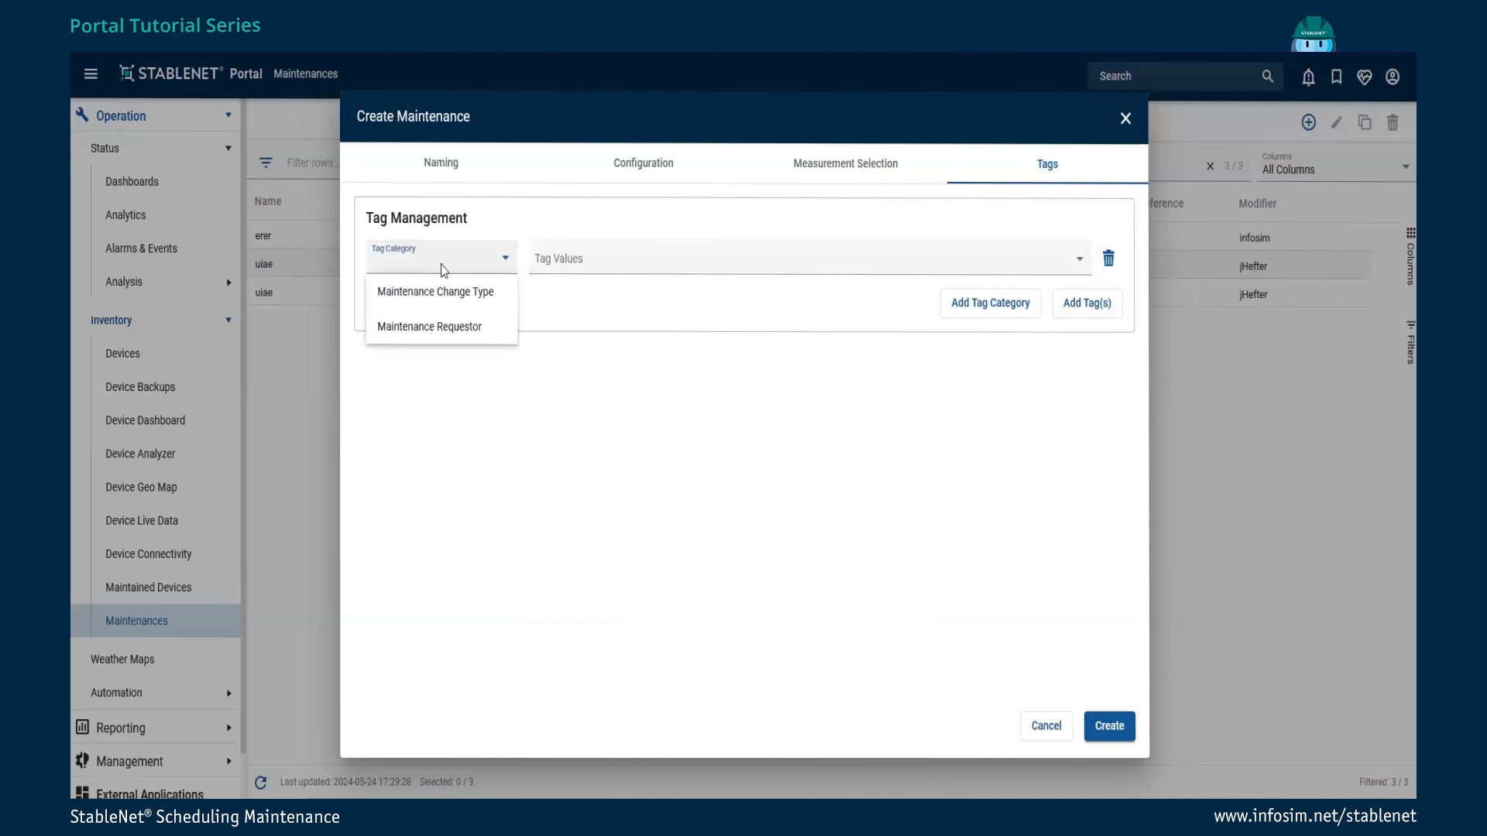
click(448, 292)
click(581, 262)
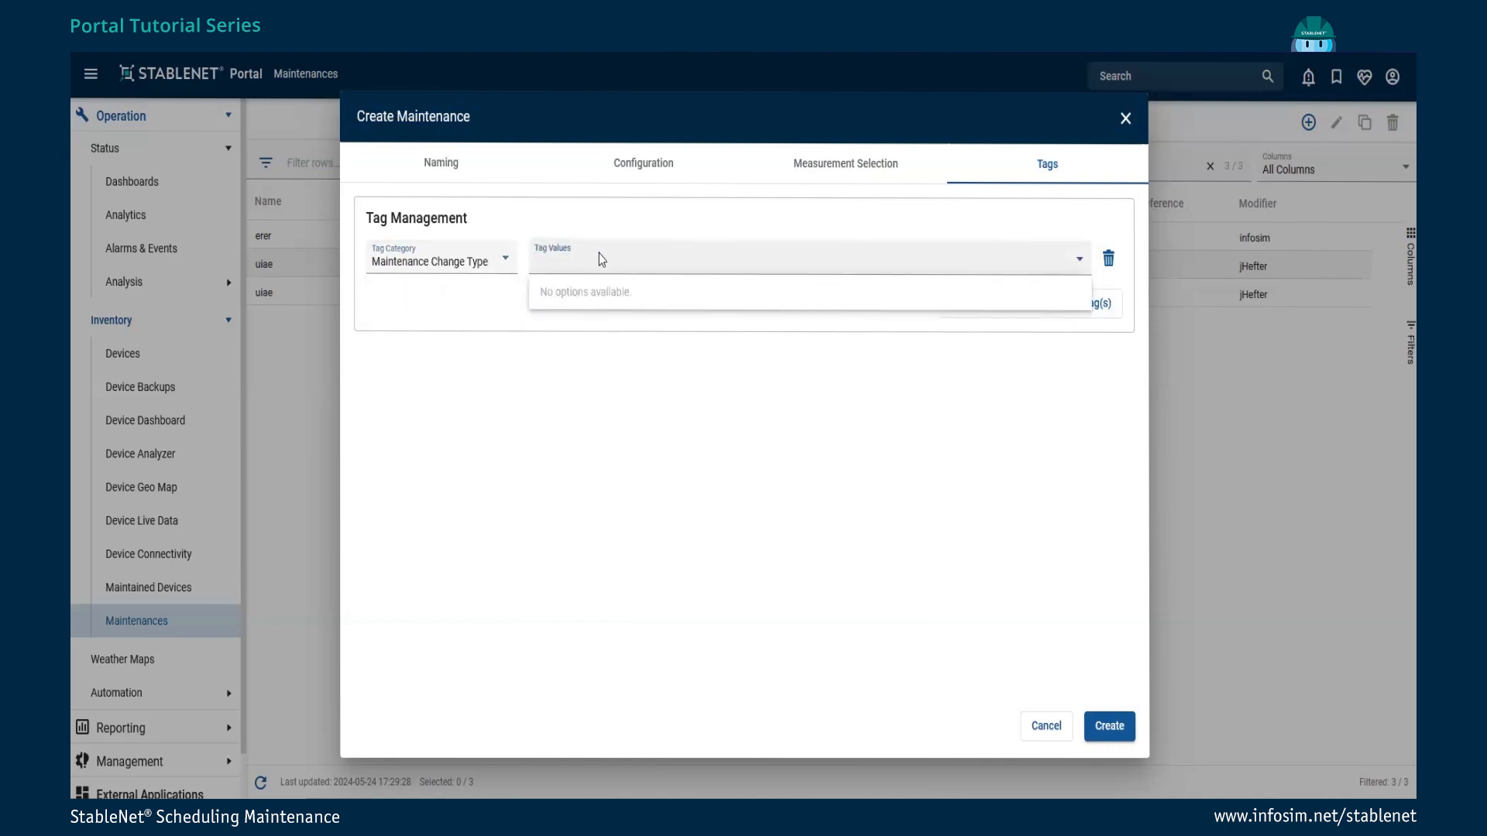
text(E)
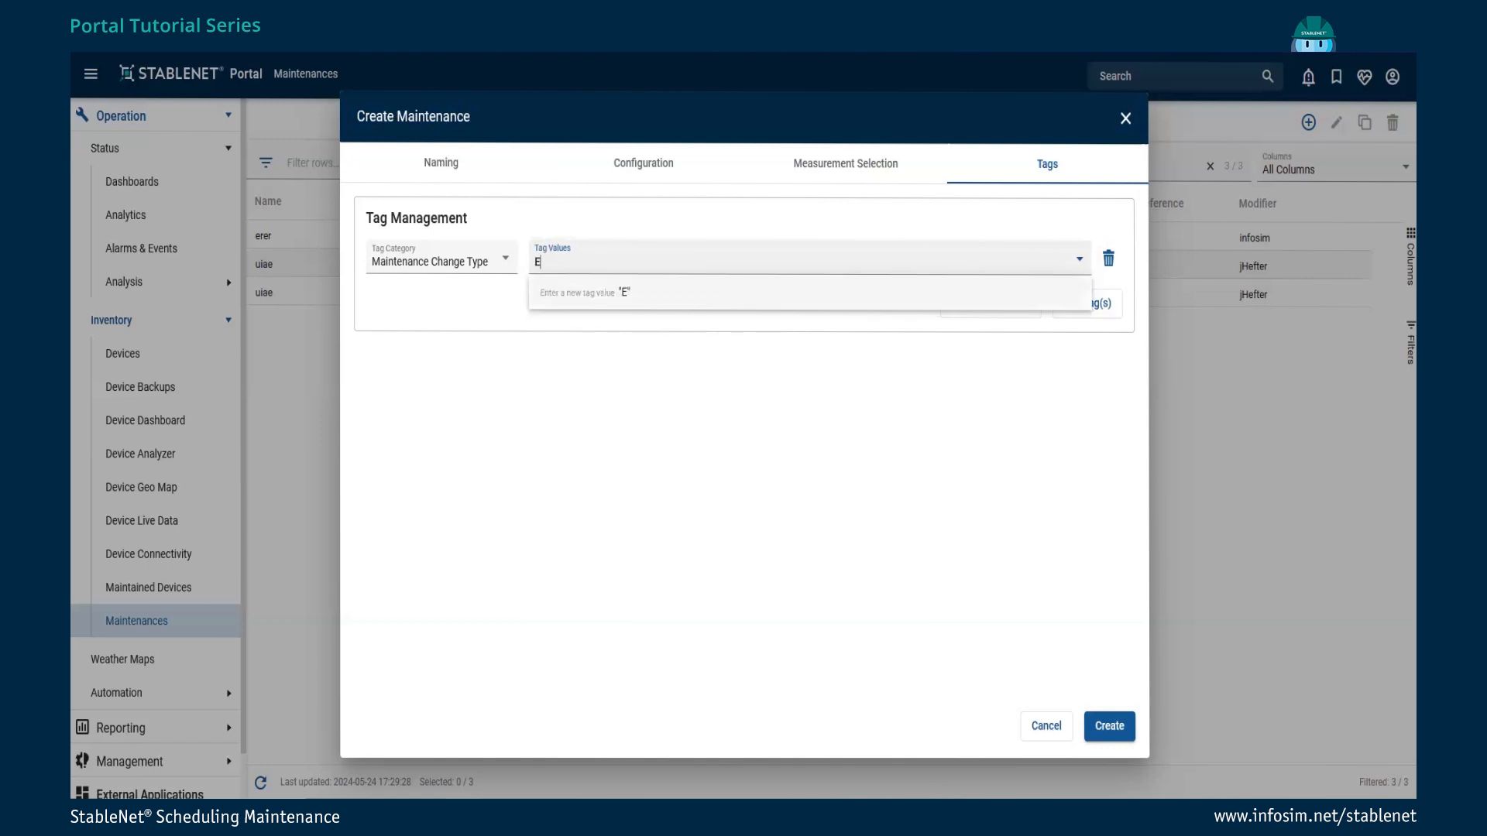
text(mergency Change)
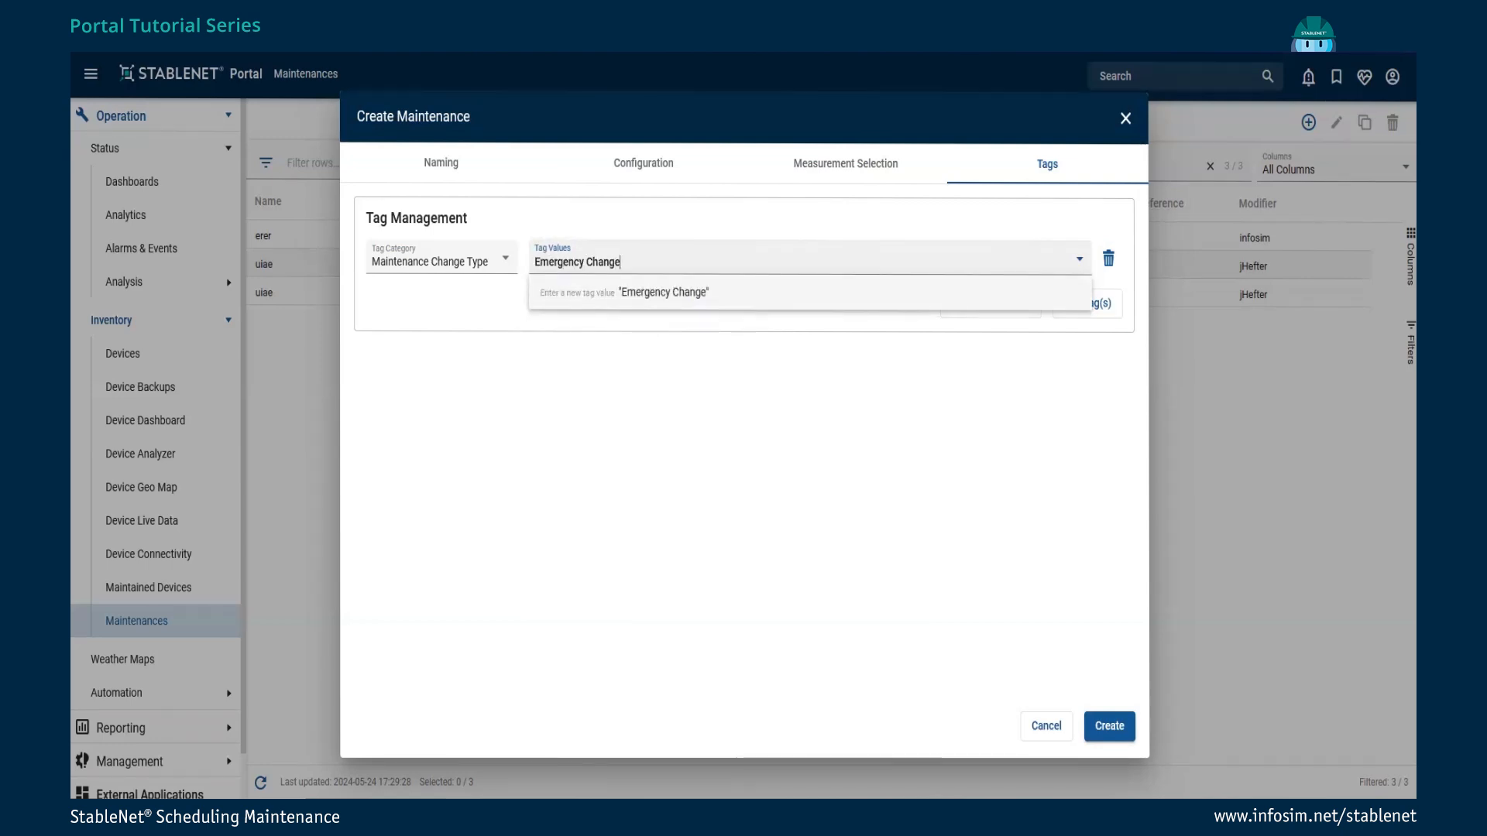
key(Return)
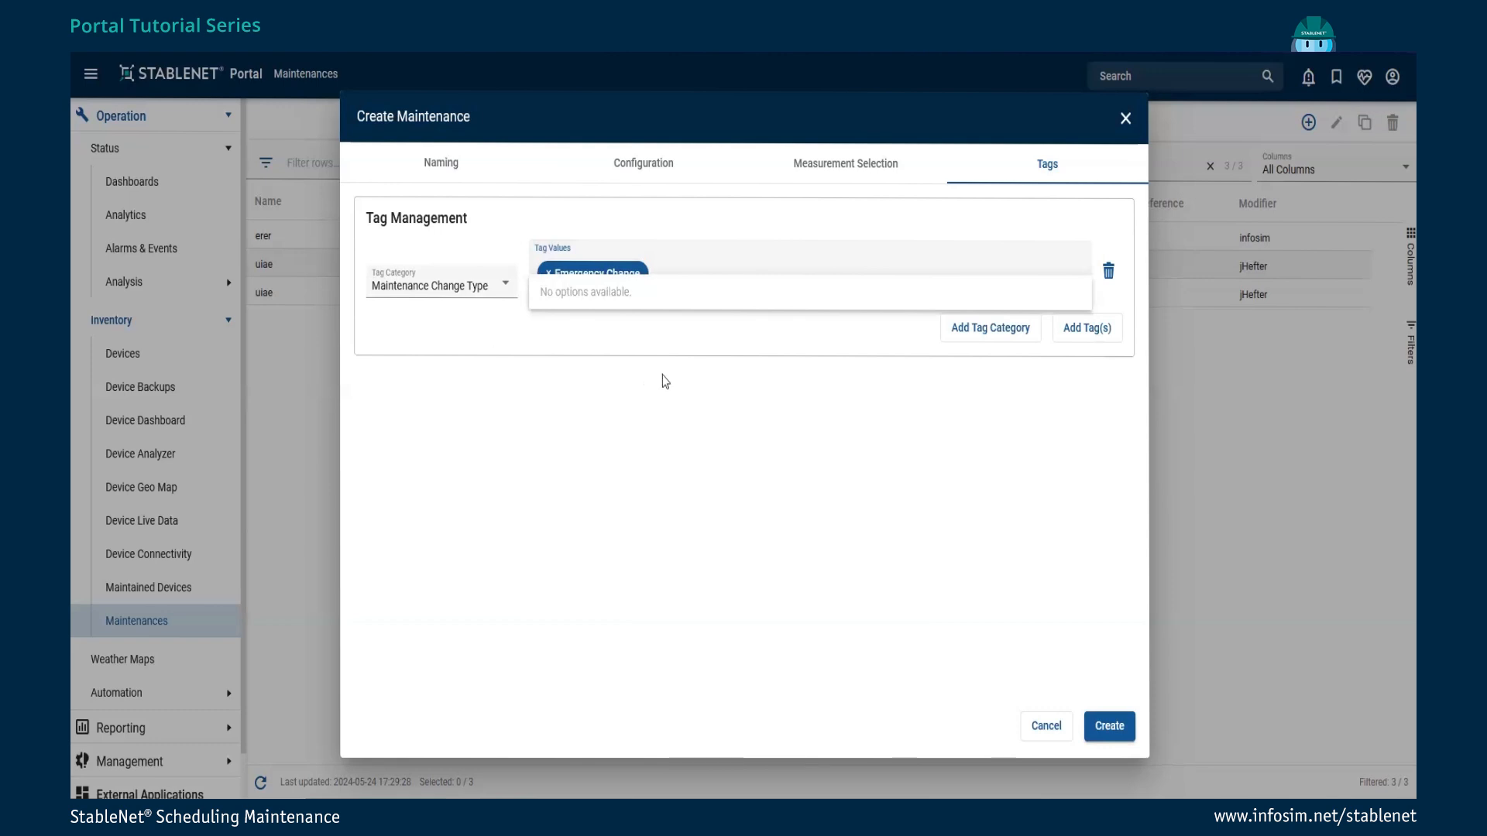
- Add a second tag to the maintenance with the category Maintenance Requestor
click(1089, 333)
click(481, 339)
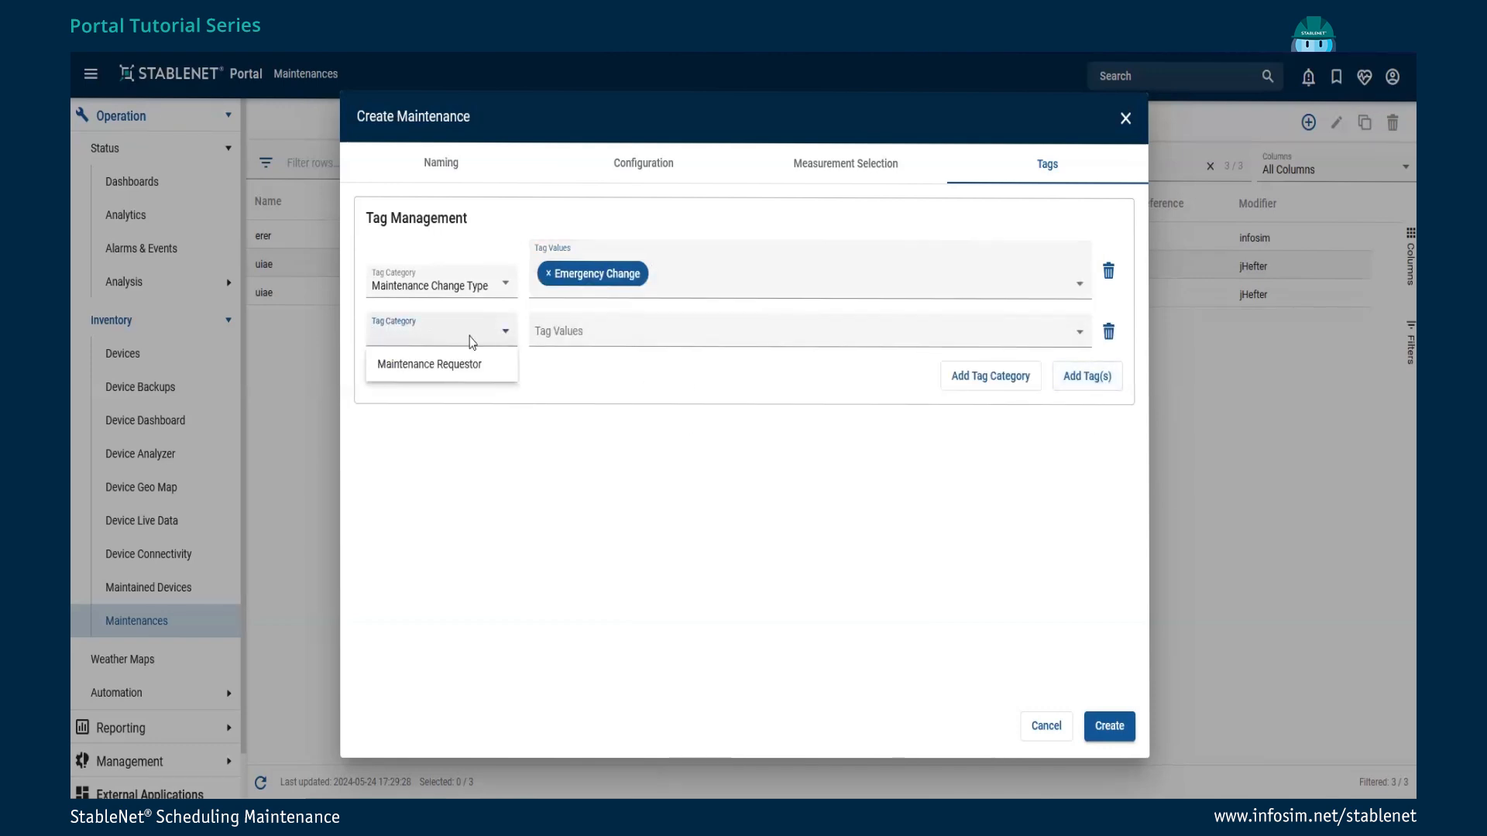
click(445, 371)
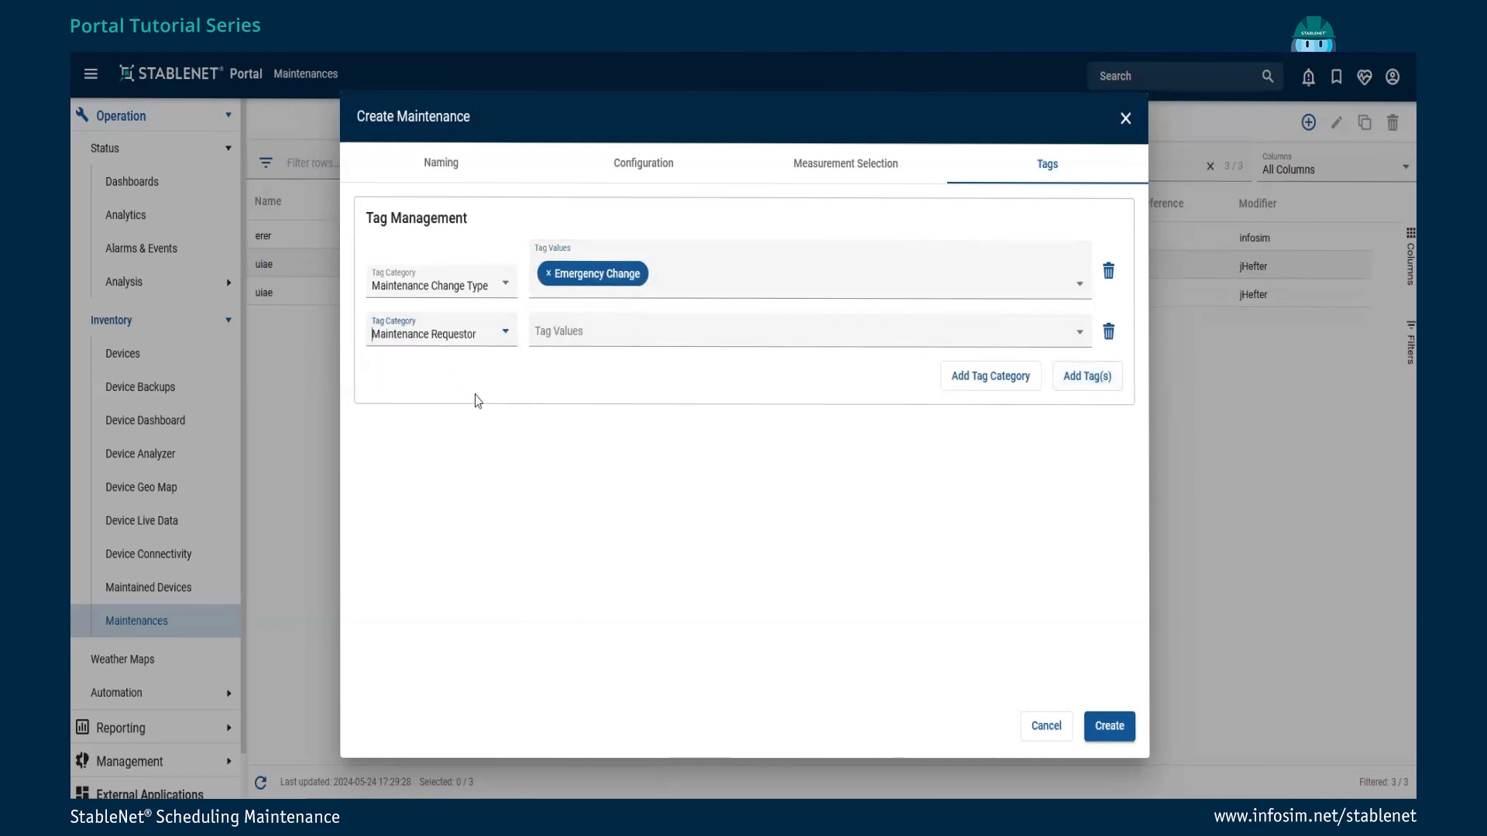
click(581, 334)
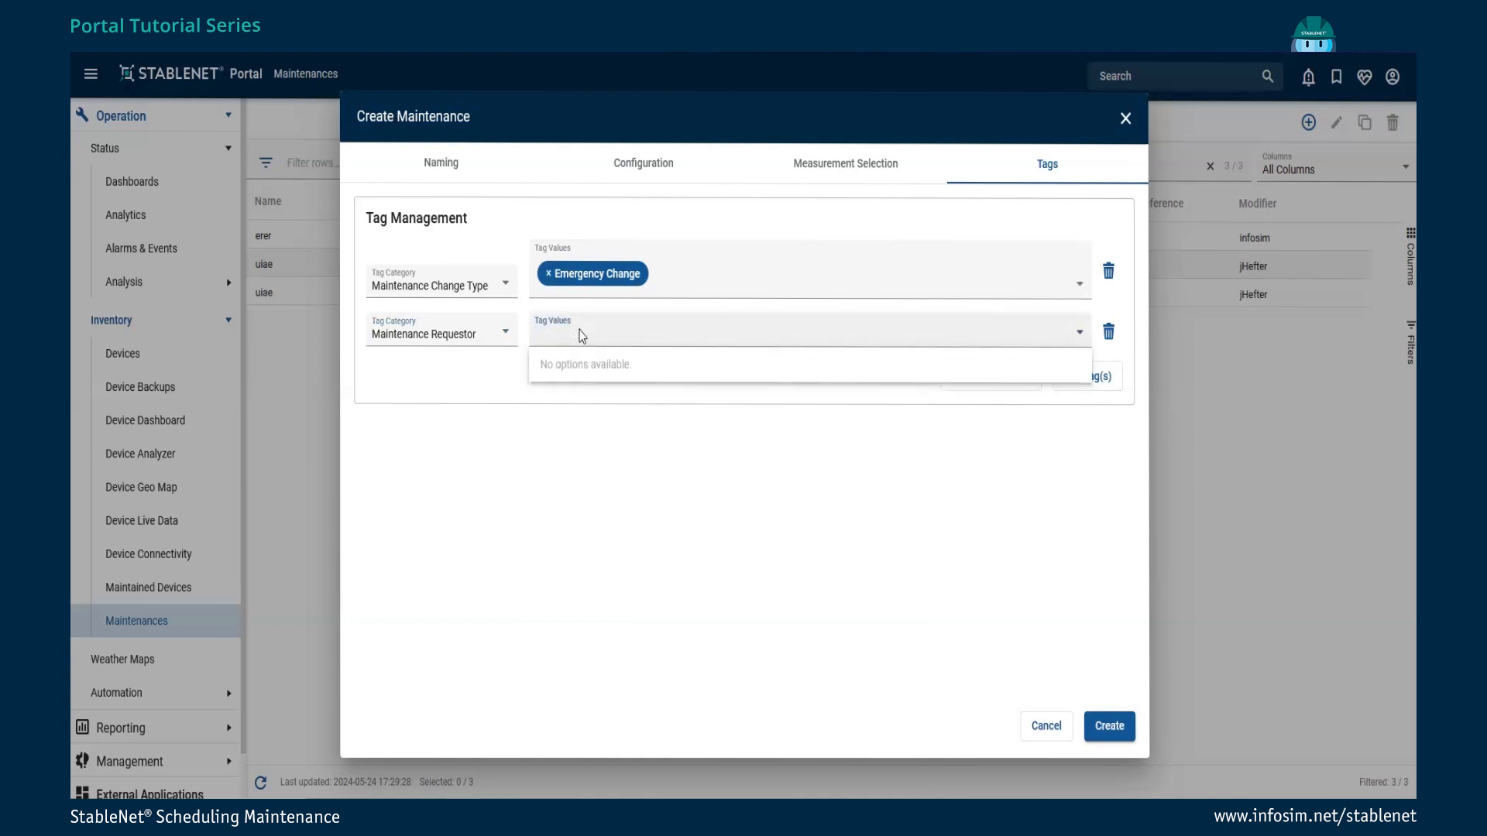
text(Core Network)
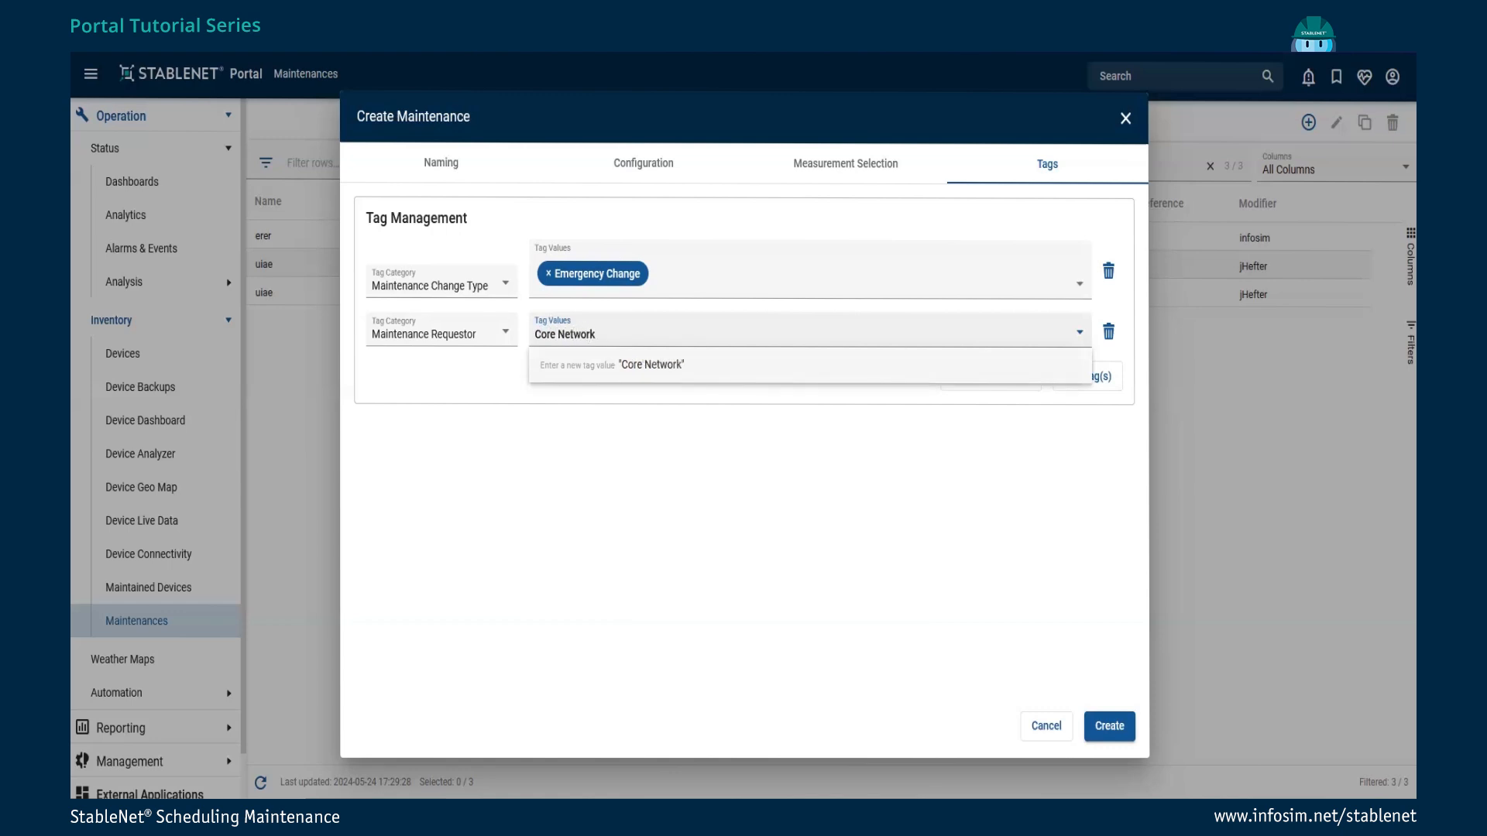
text( Team)
click(739, 455)
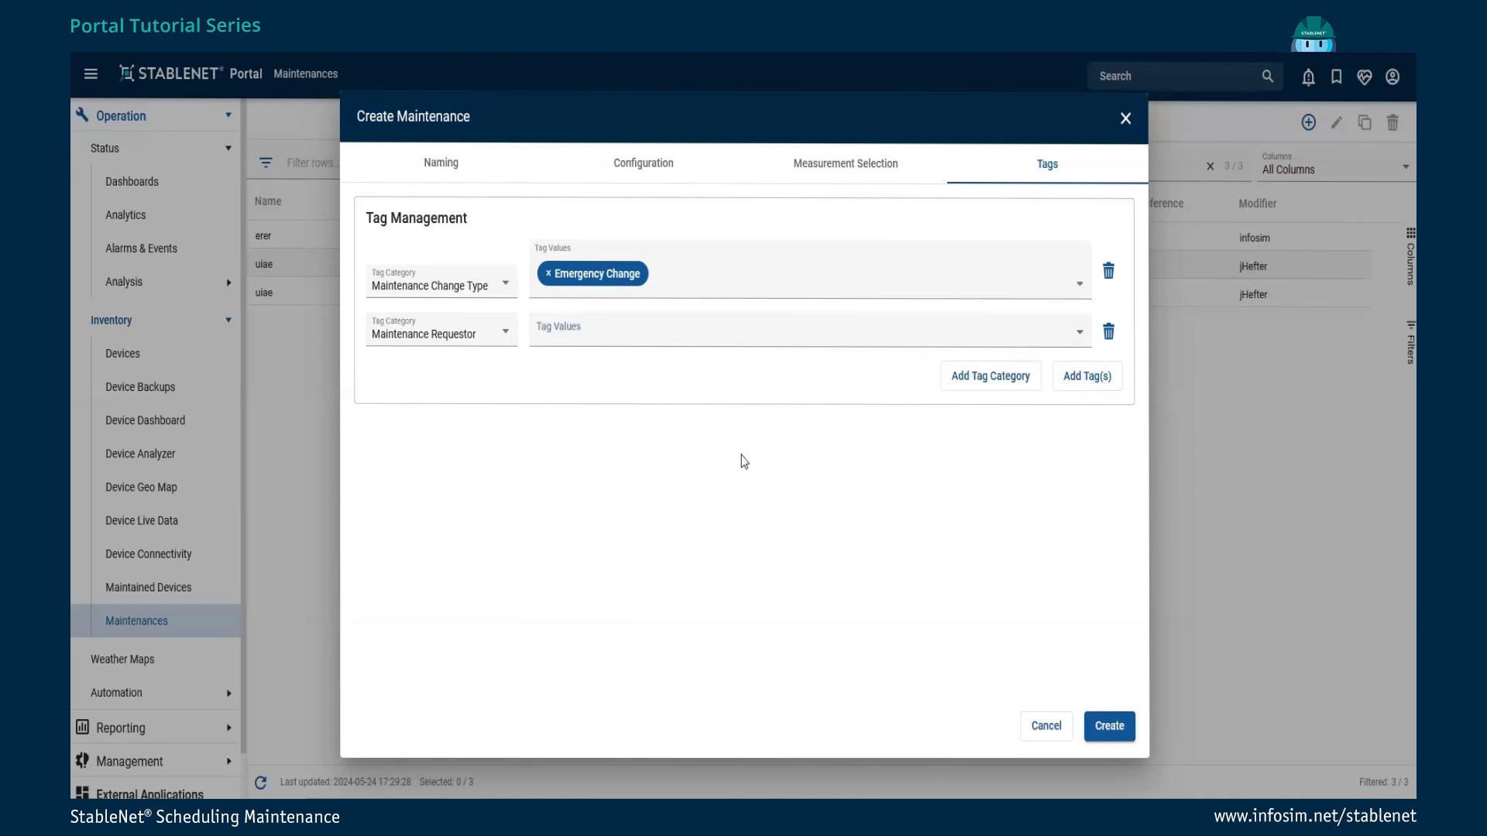
- Enter Core Network Team as the new Maintenance Requestor tag value and create the maintenance
click(662, 337)
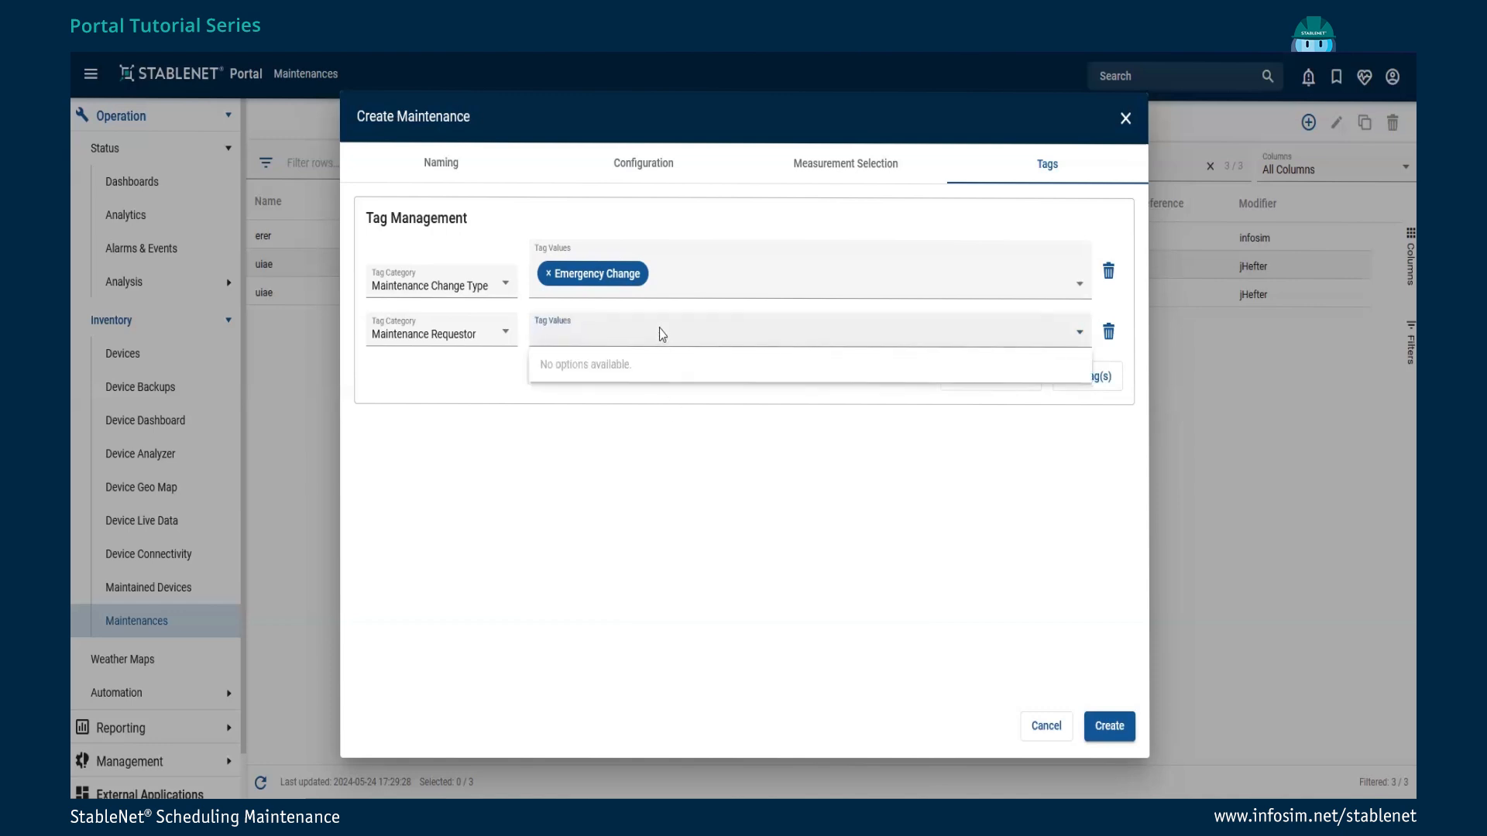
text(Core)
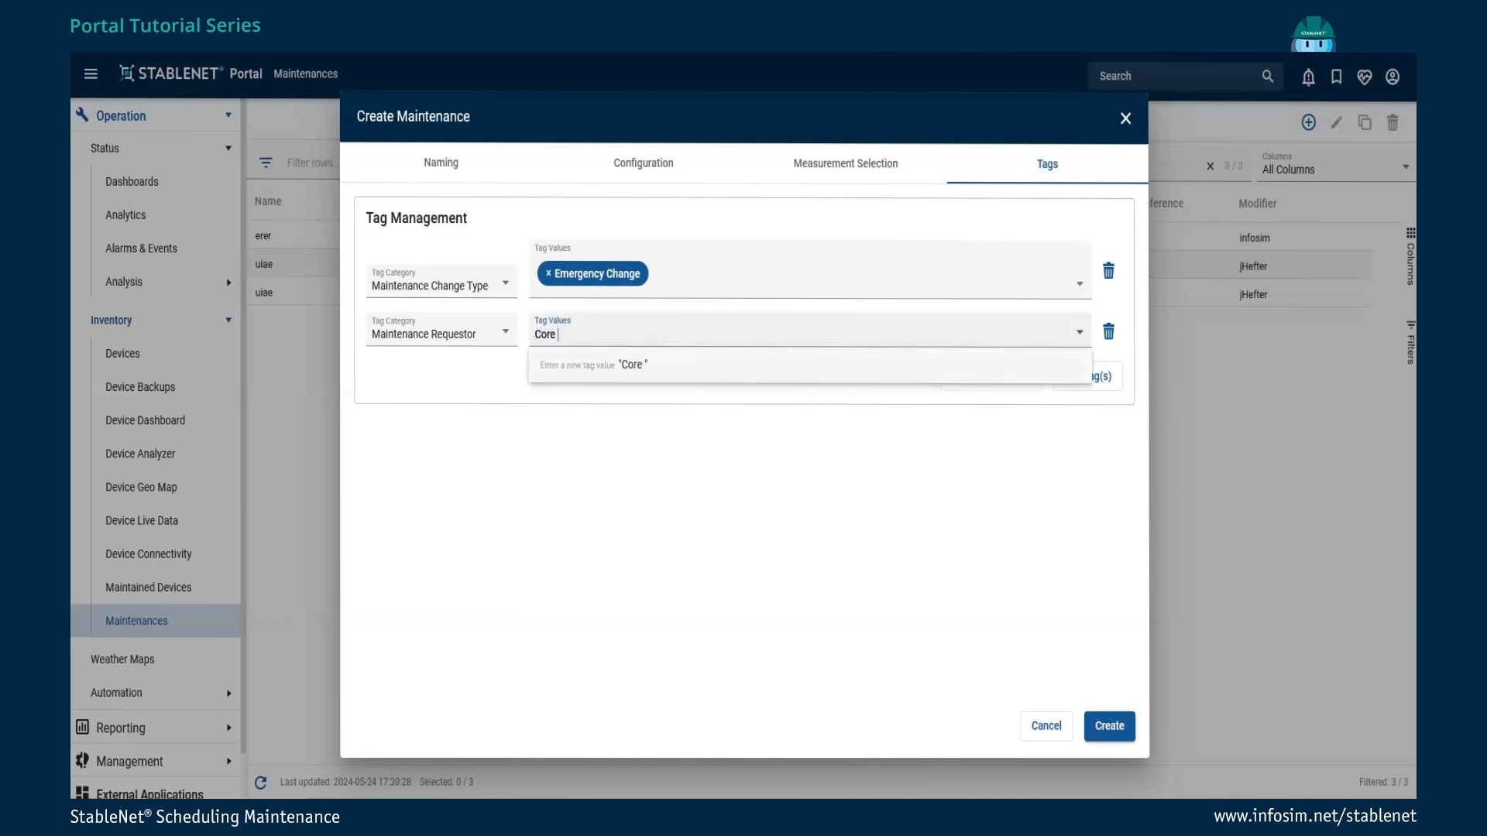
text( Net)
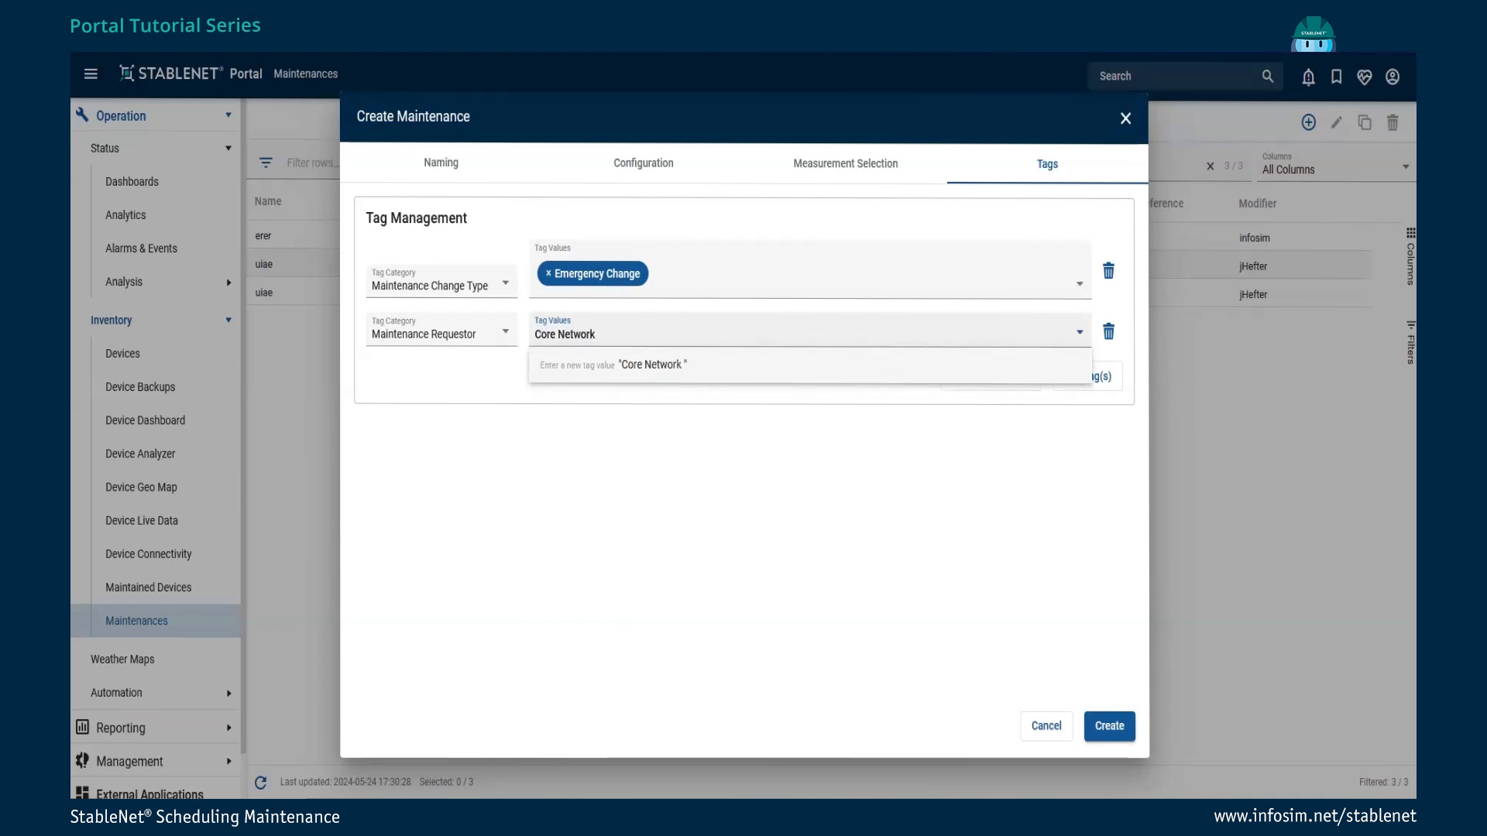
text(work Team)
key(Return)
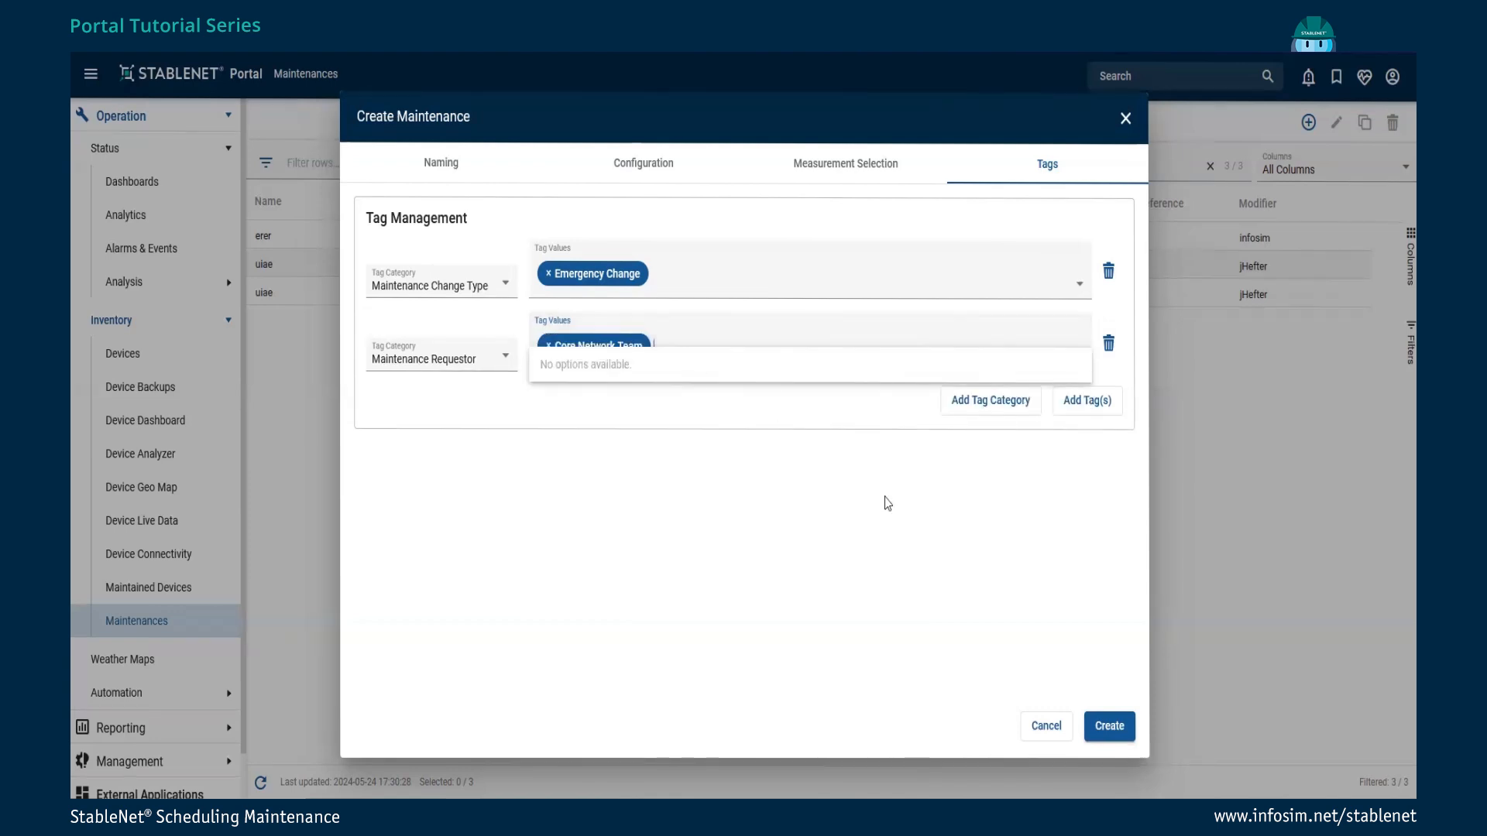
click(1109, 726)
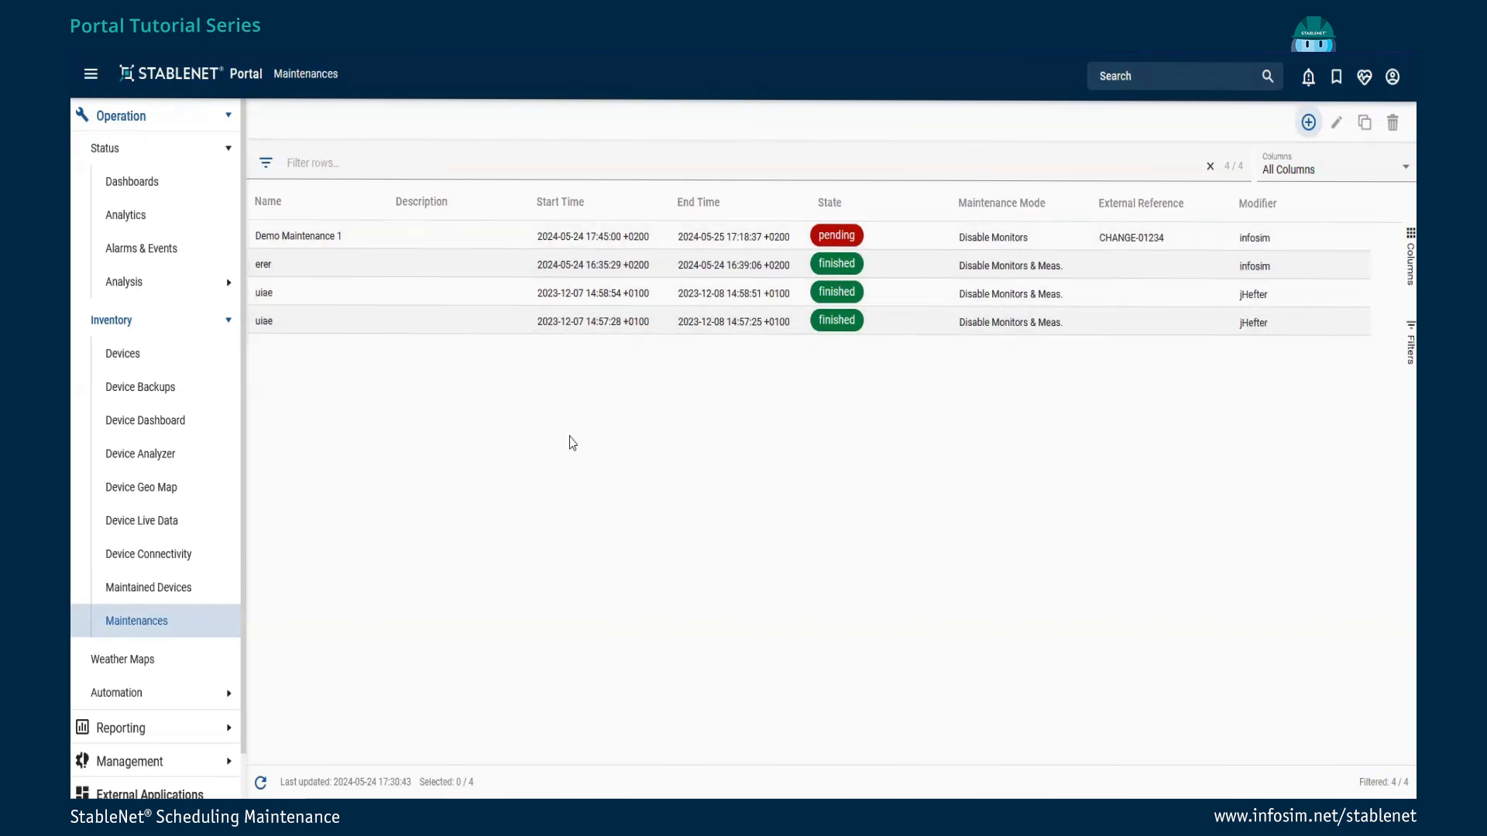
- Modify Demo Maintenance 1 so that it starts immediately, and save the change
click(332, 234)
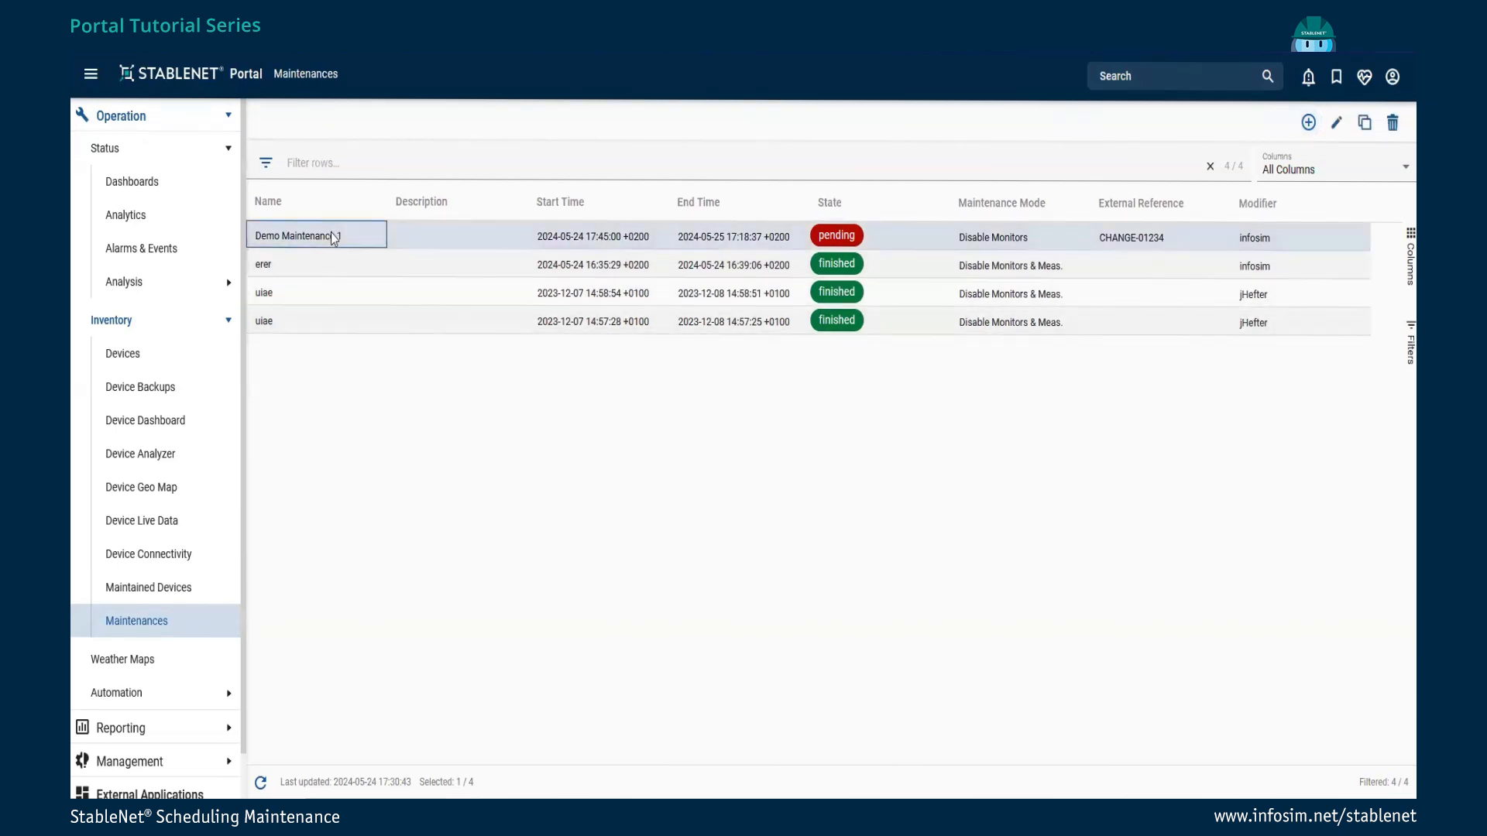
right_click(334, 236)
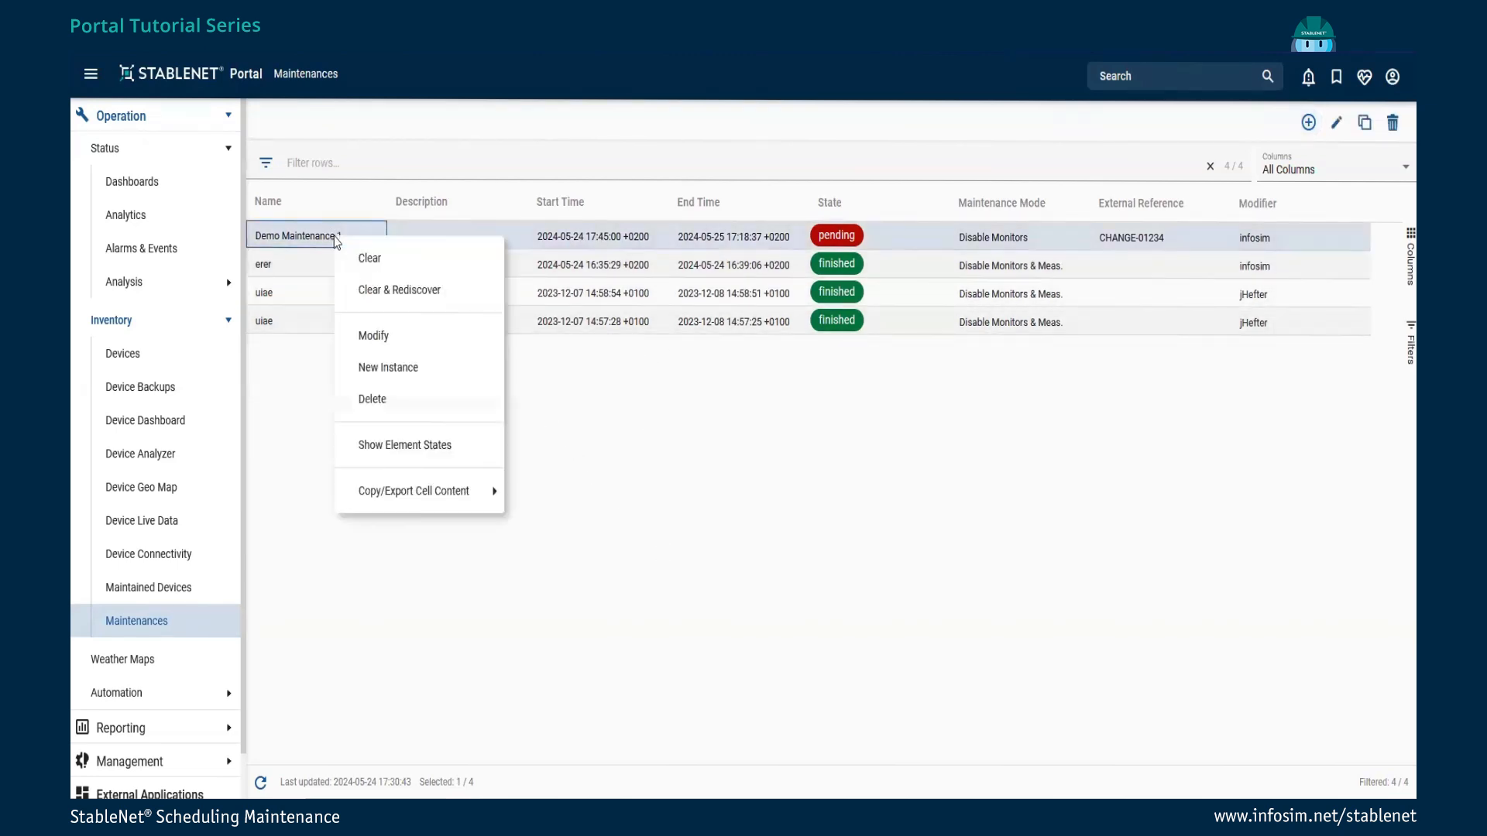
click(376, 335)
click(642, 164)
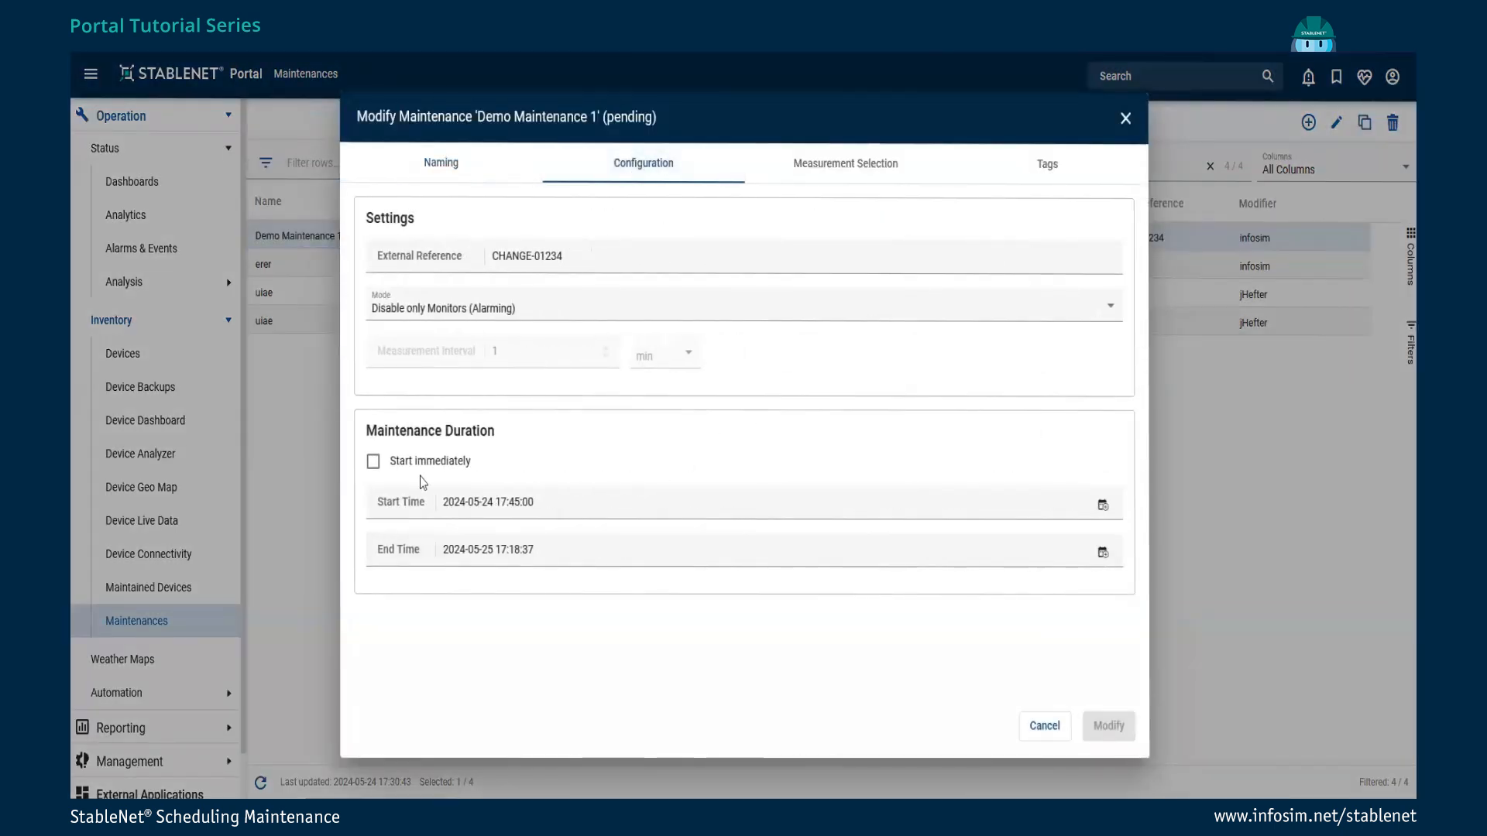
click(373, 462)
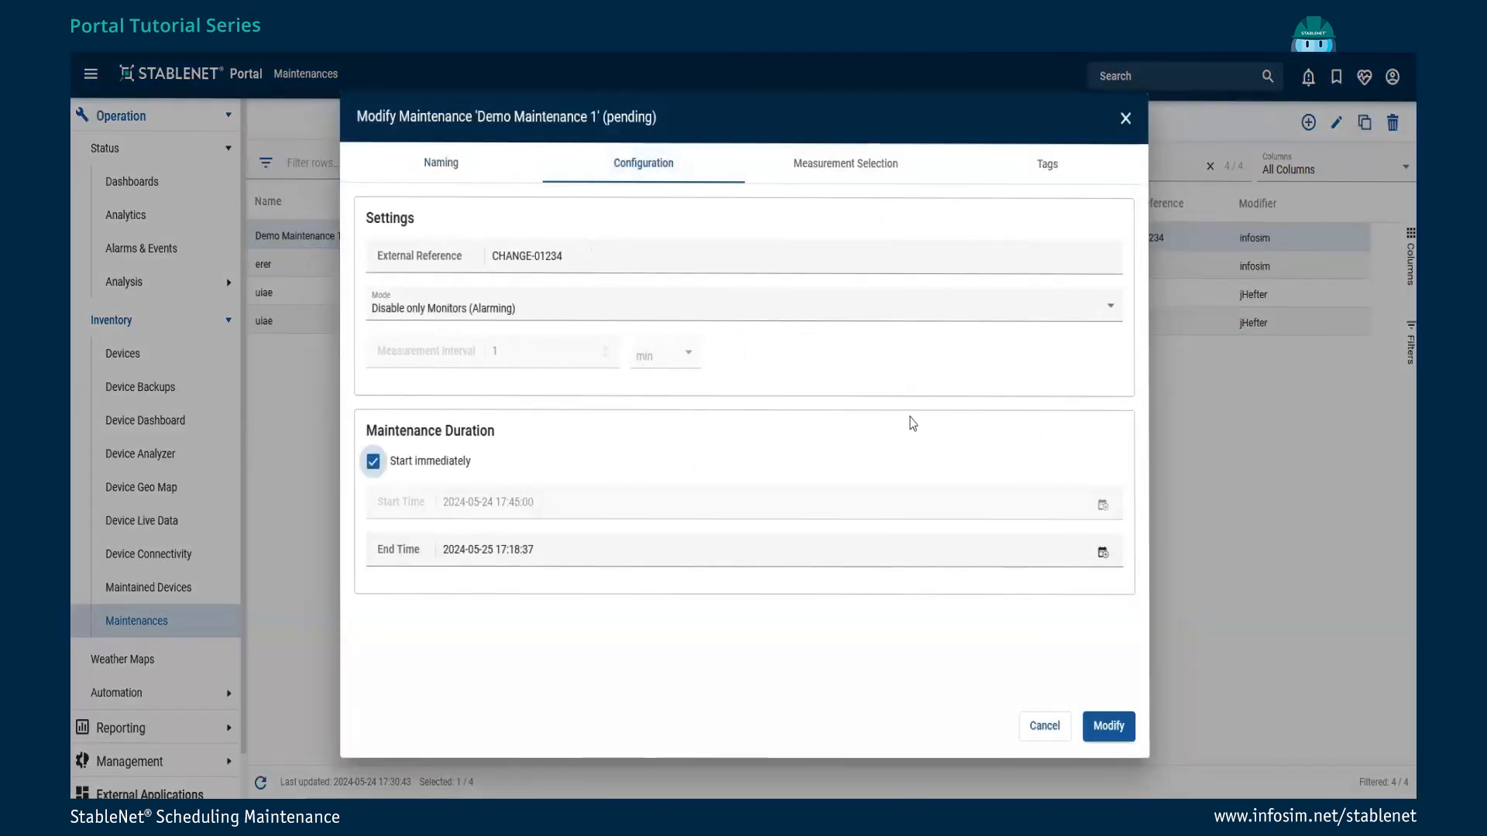
click(1121, 729)
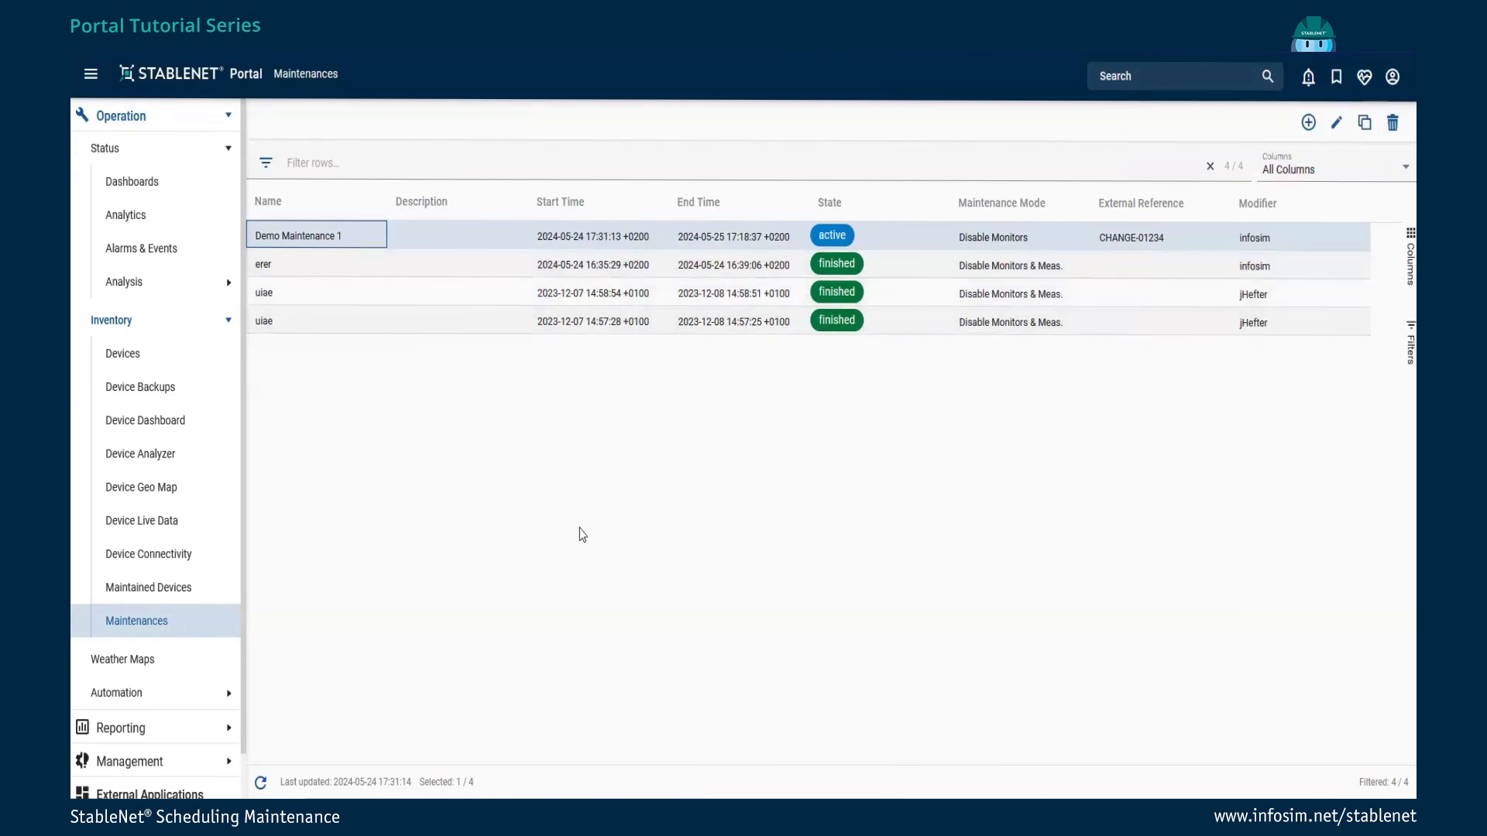
- Show the element states of Demo Maintenance 1 and look through the monitors of its devices
right_click(335, 238)
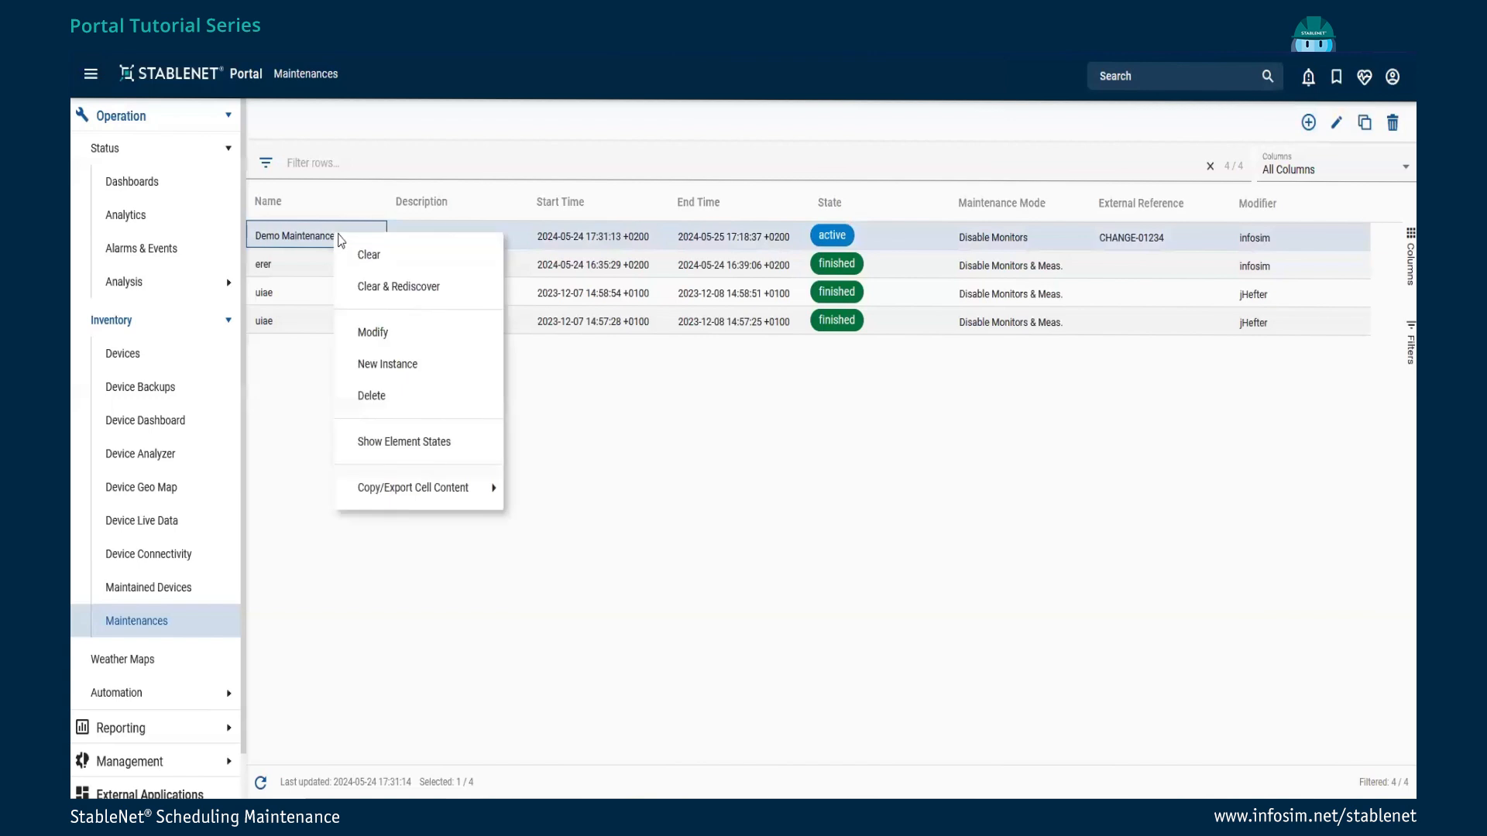
click(451, 446)
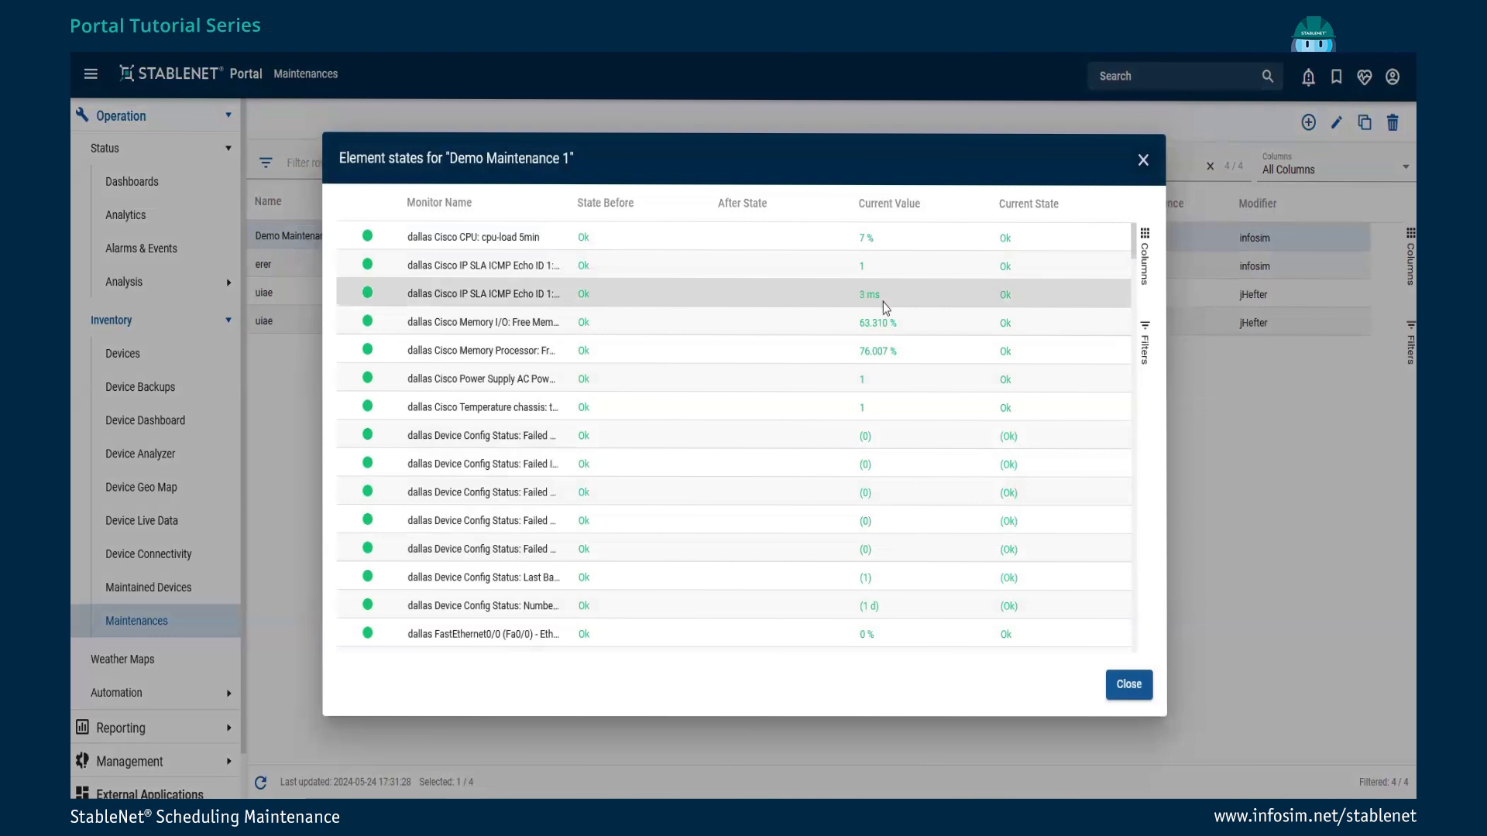
scroll(883, 348, down, 5)
scroll(919, 375, down, 15)
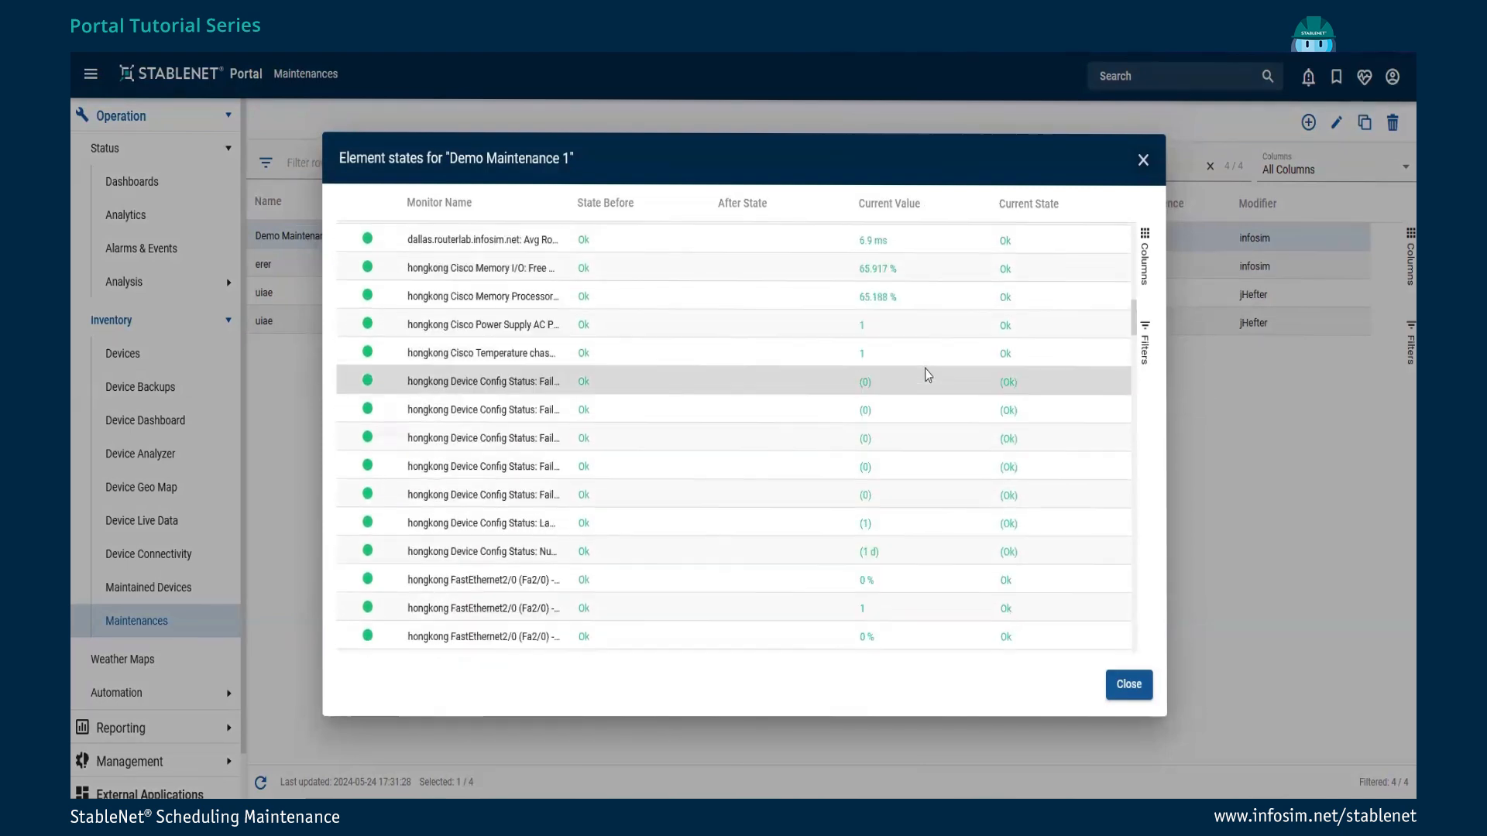
scroll(999, 447, down, 3)
scroll(1001, 452, up, 4)
scroll(1006, 465, down, 12)
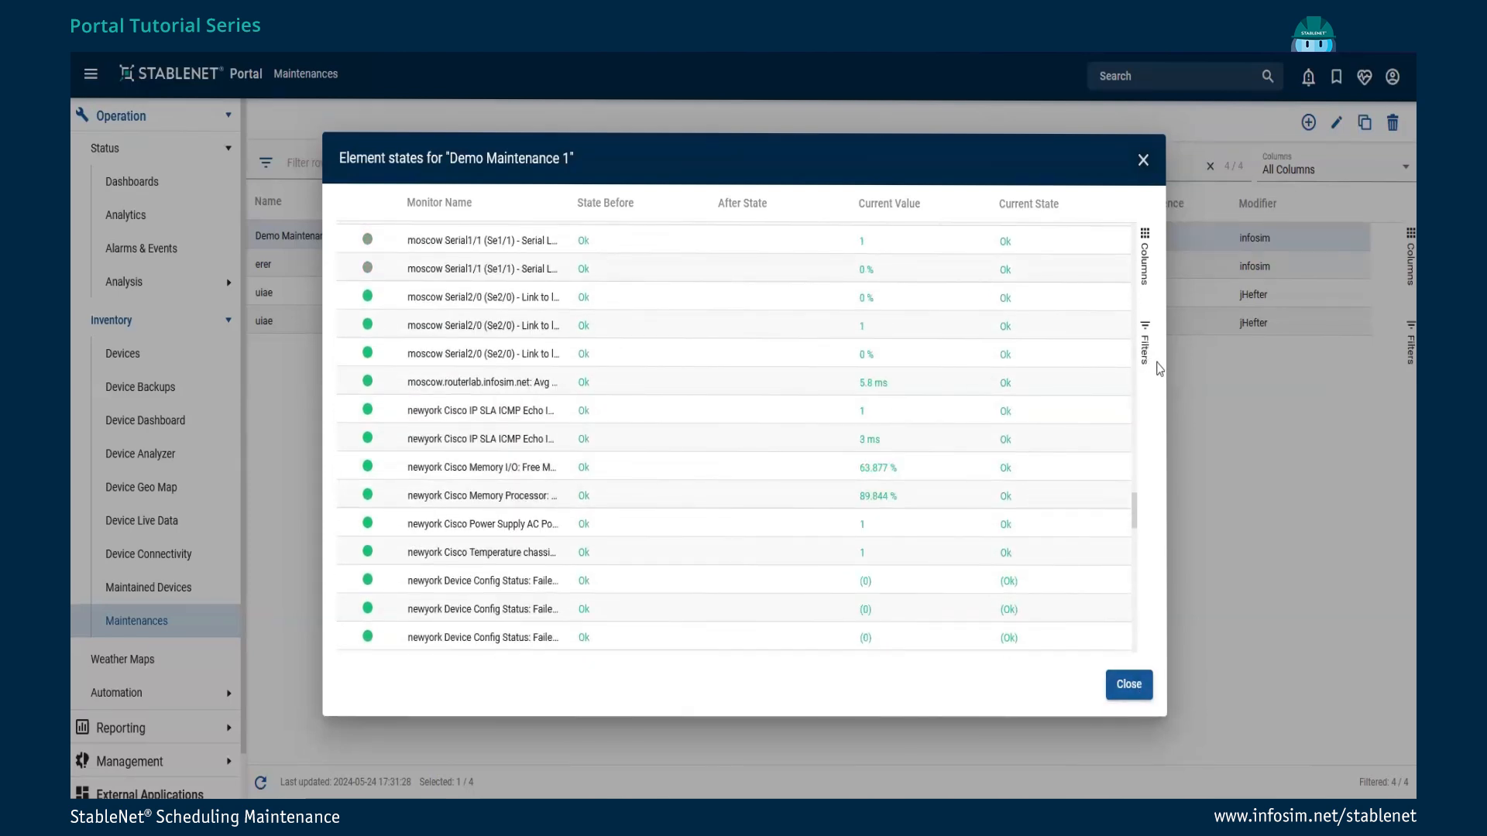
- Add the State Before Time, State After Time and Current Value Time columns to the element states, examine them, and close the list
click(1146, 251)
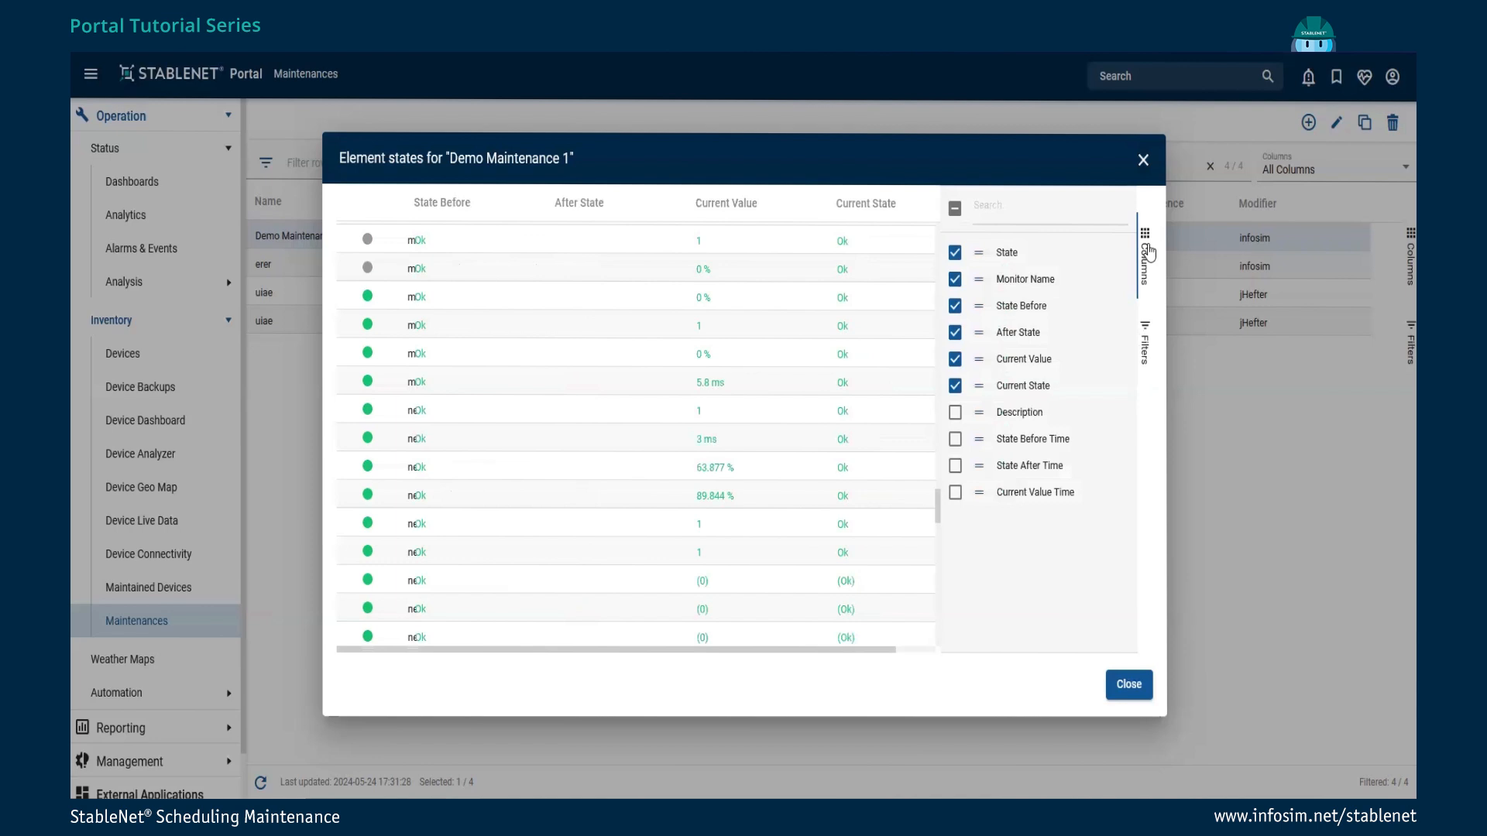
click(955, 440)
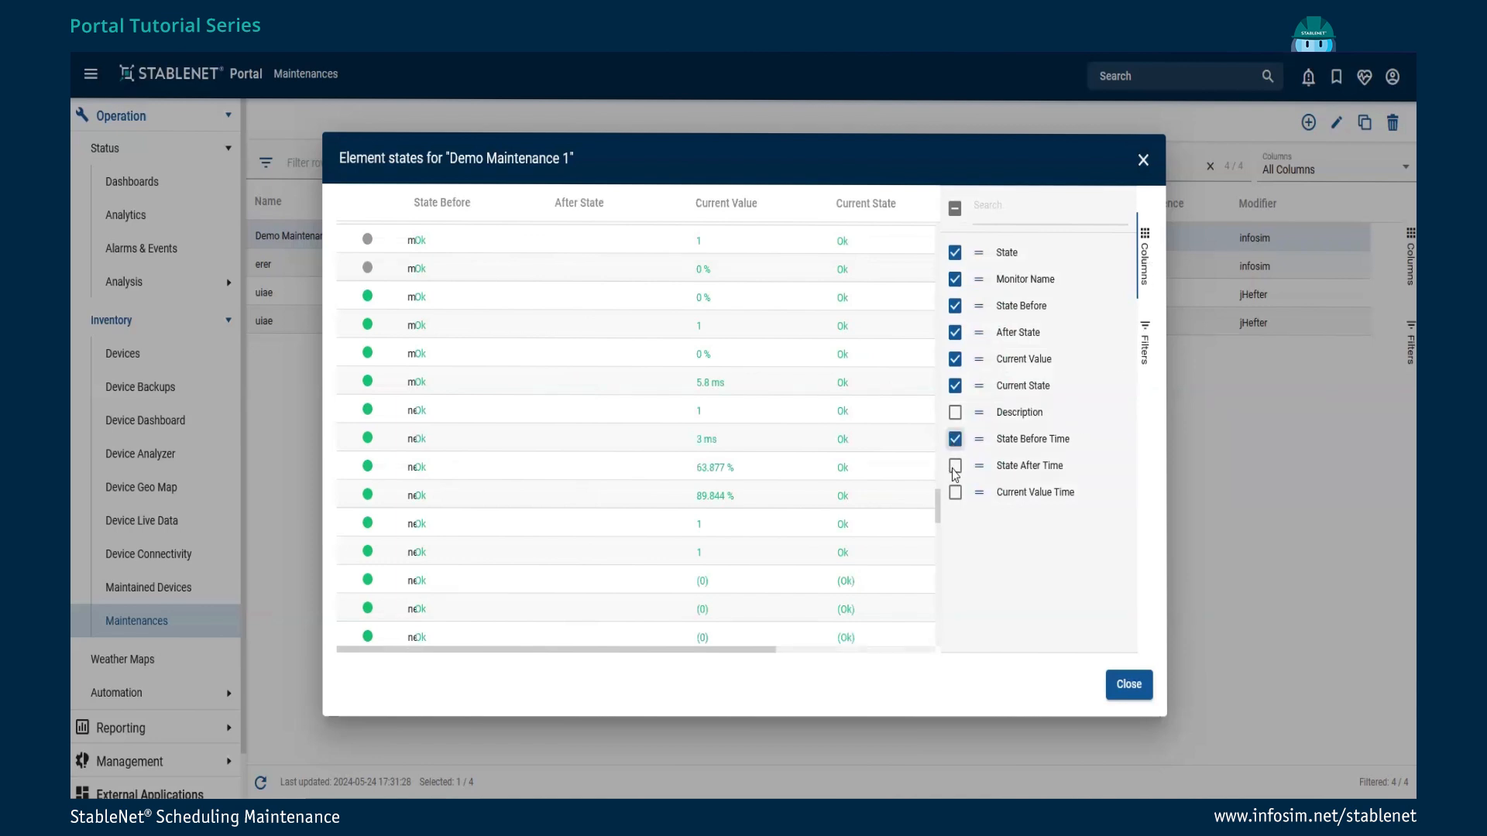
click(955, 468)
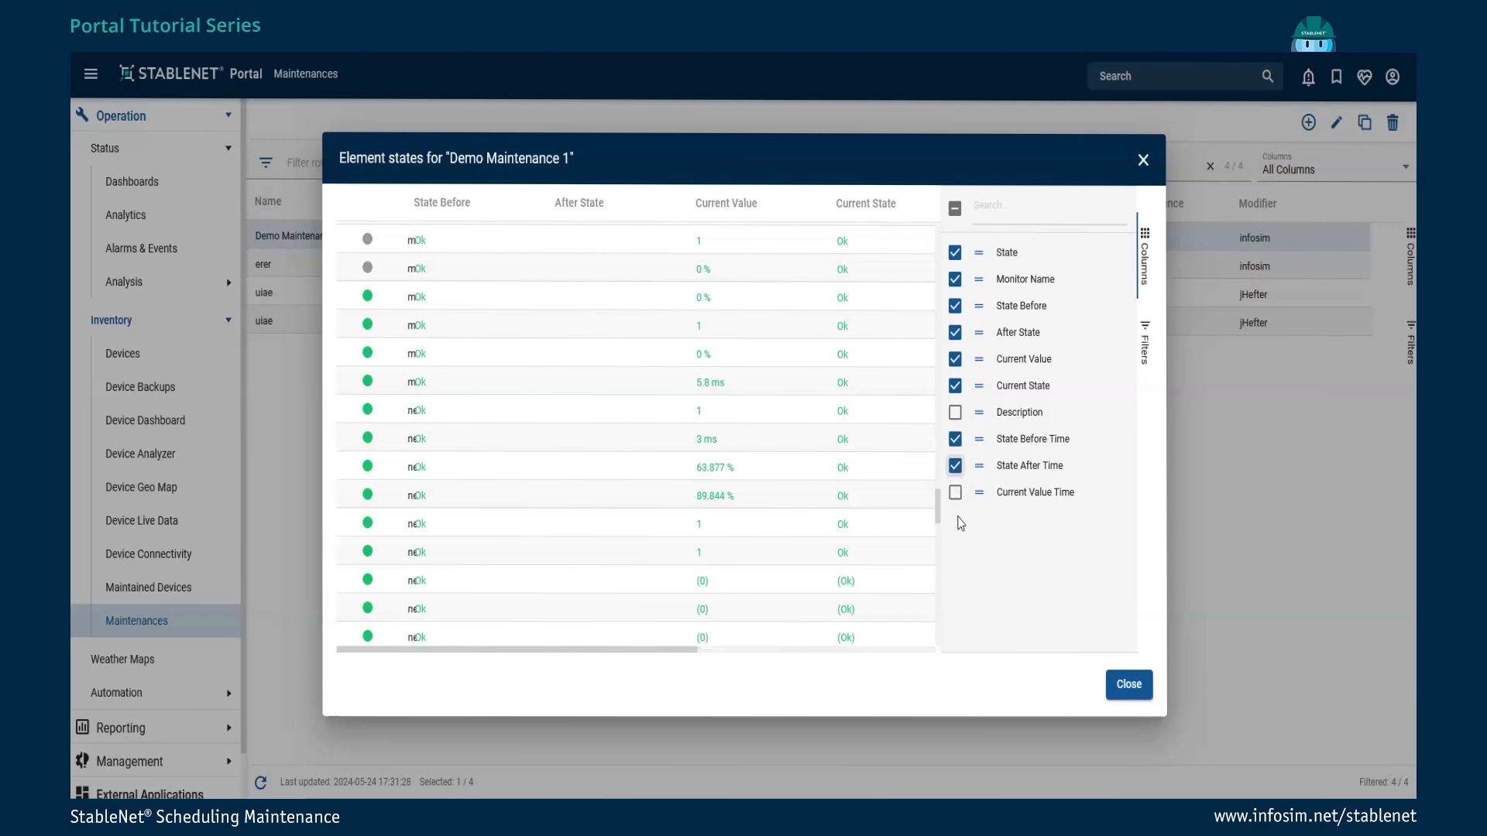
click(955, 494)
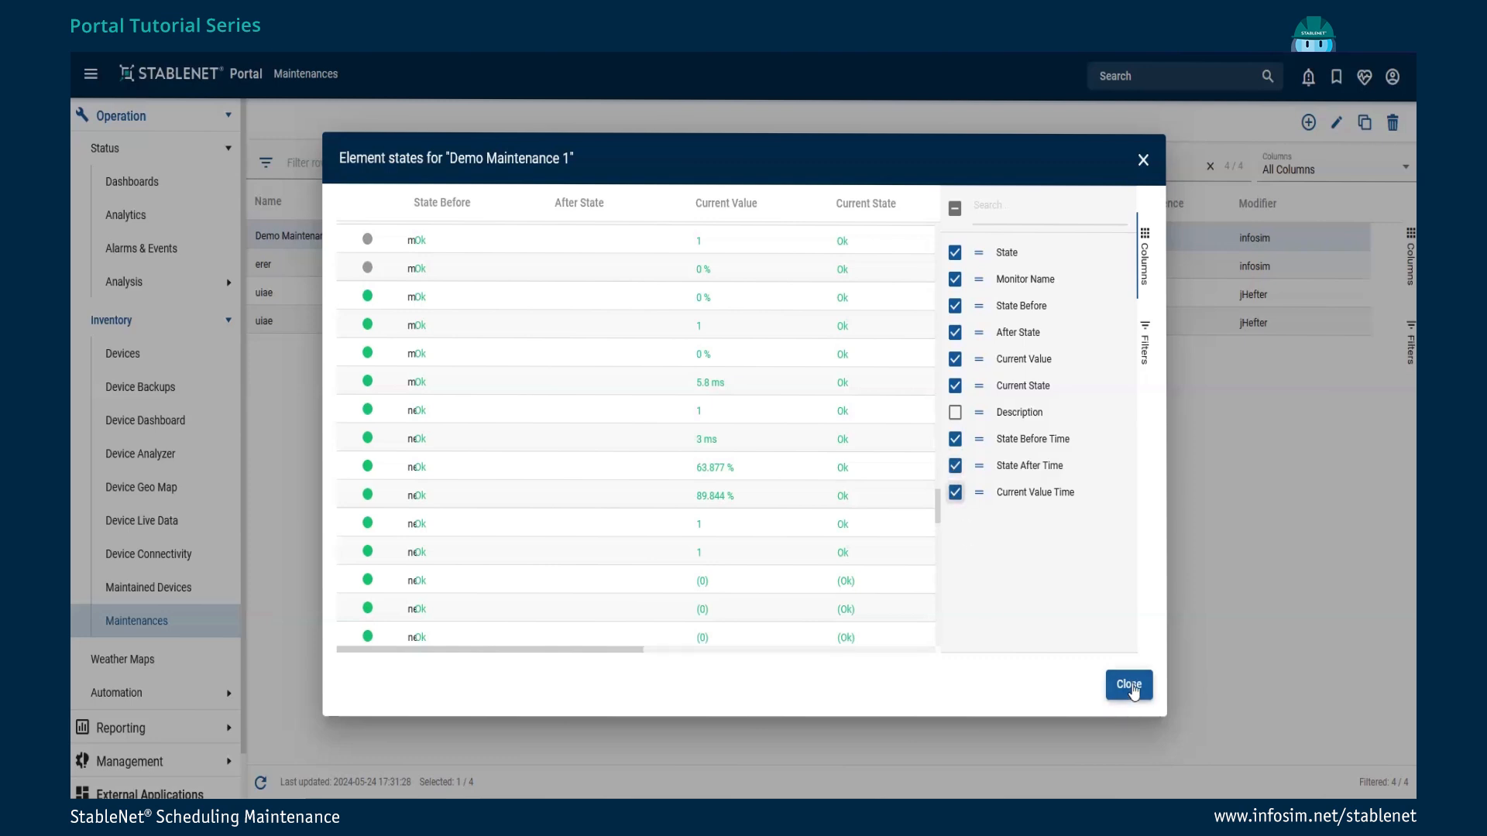
click(1145, 260)
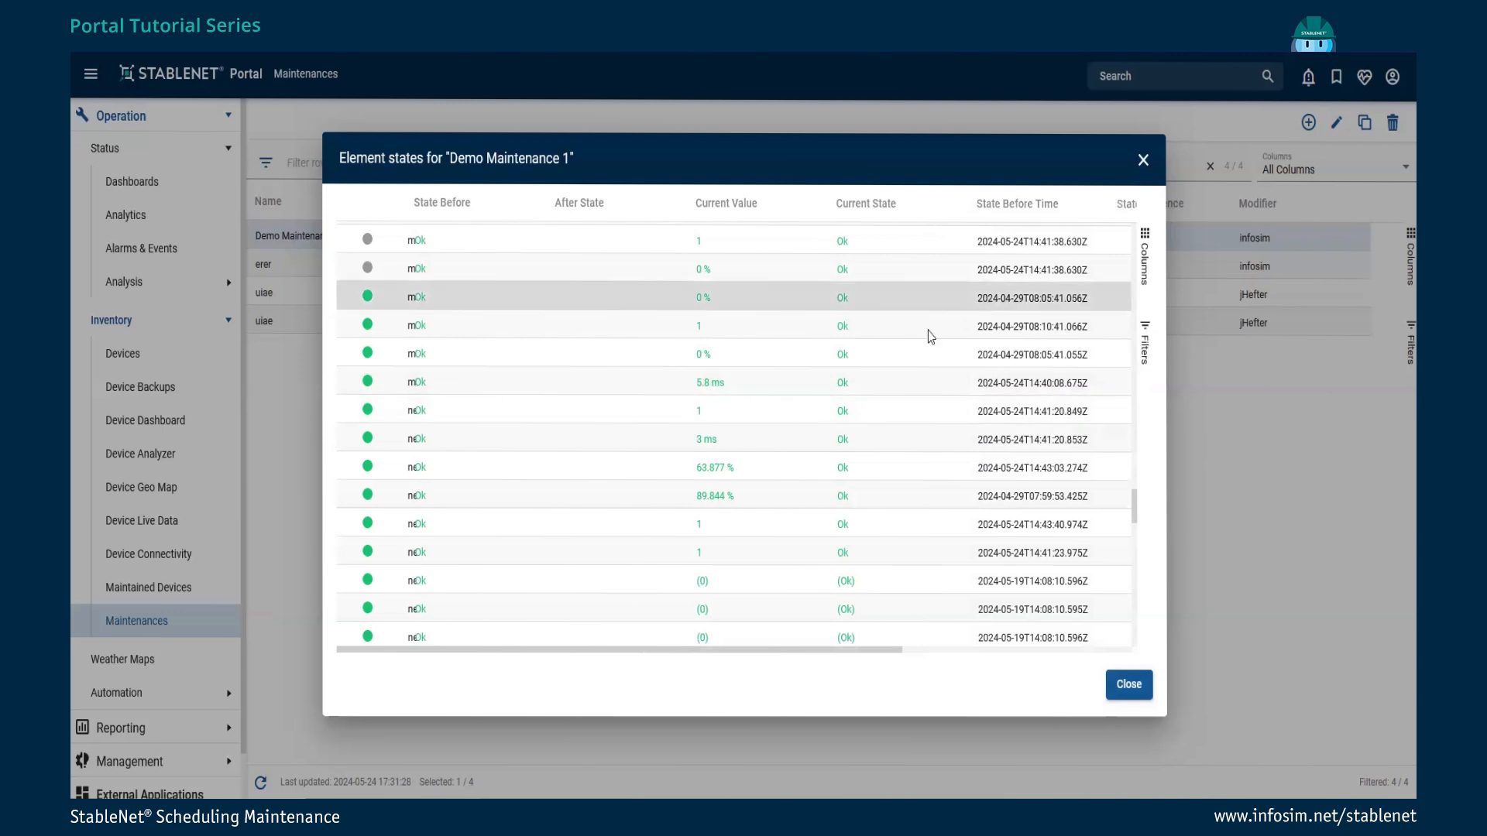
drag(505, 651, 782, 692)
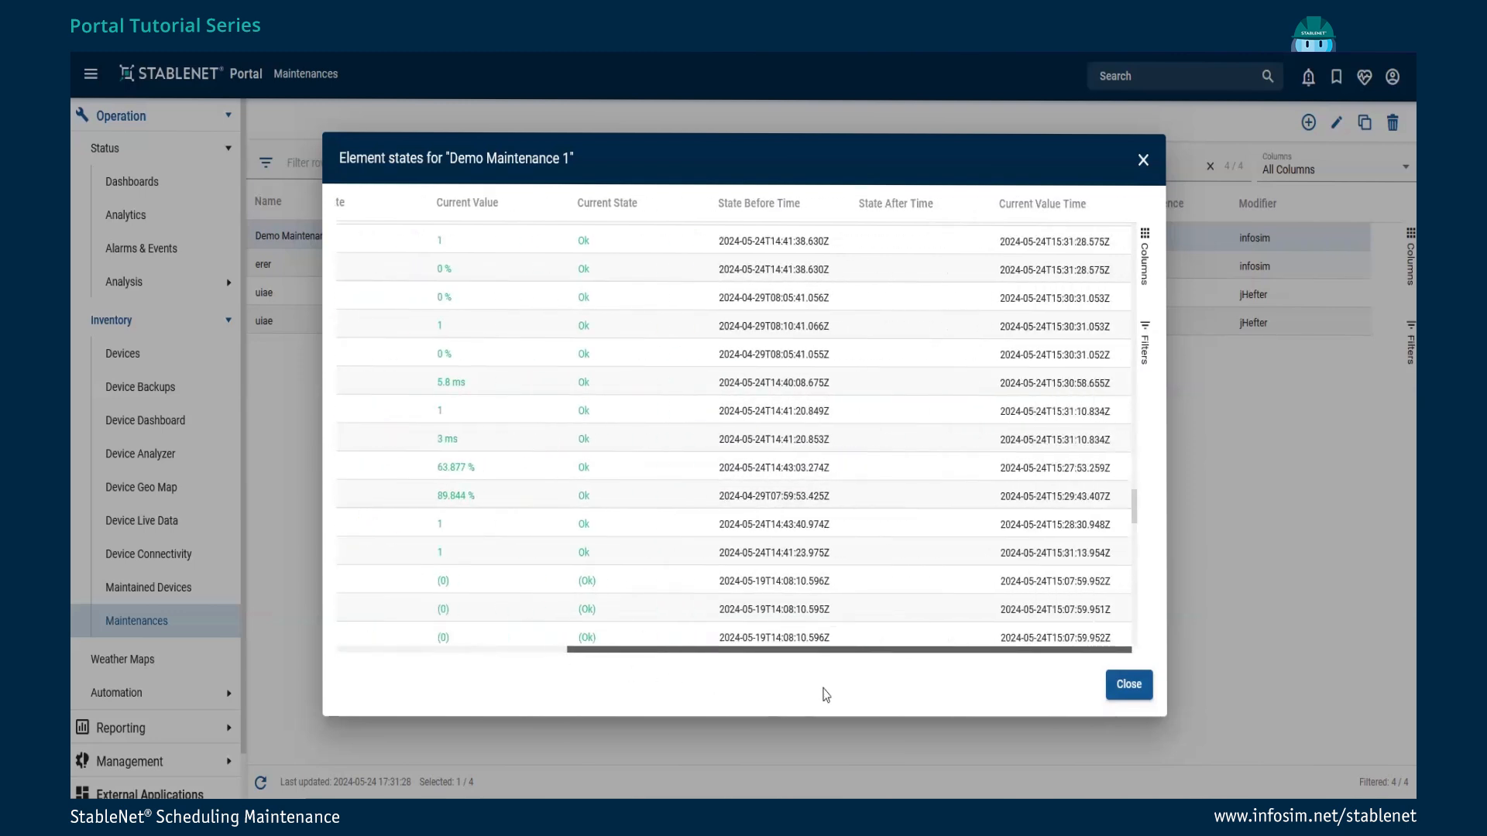
click(1135, 691)
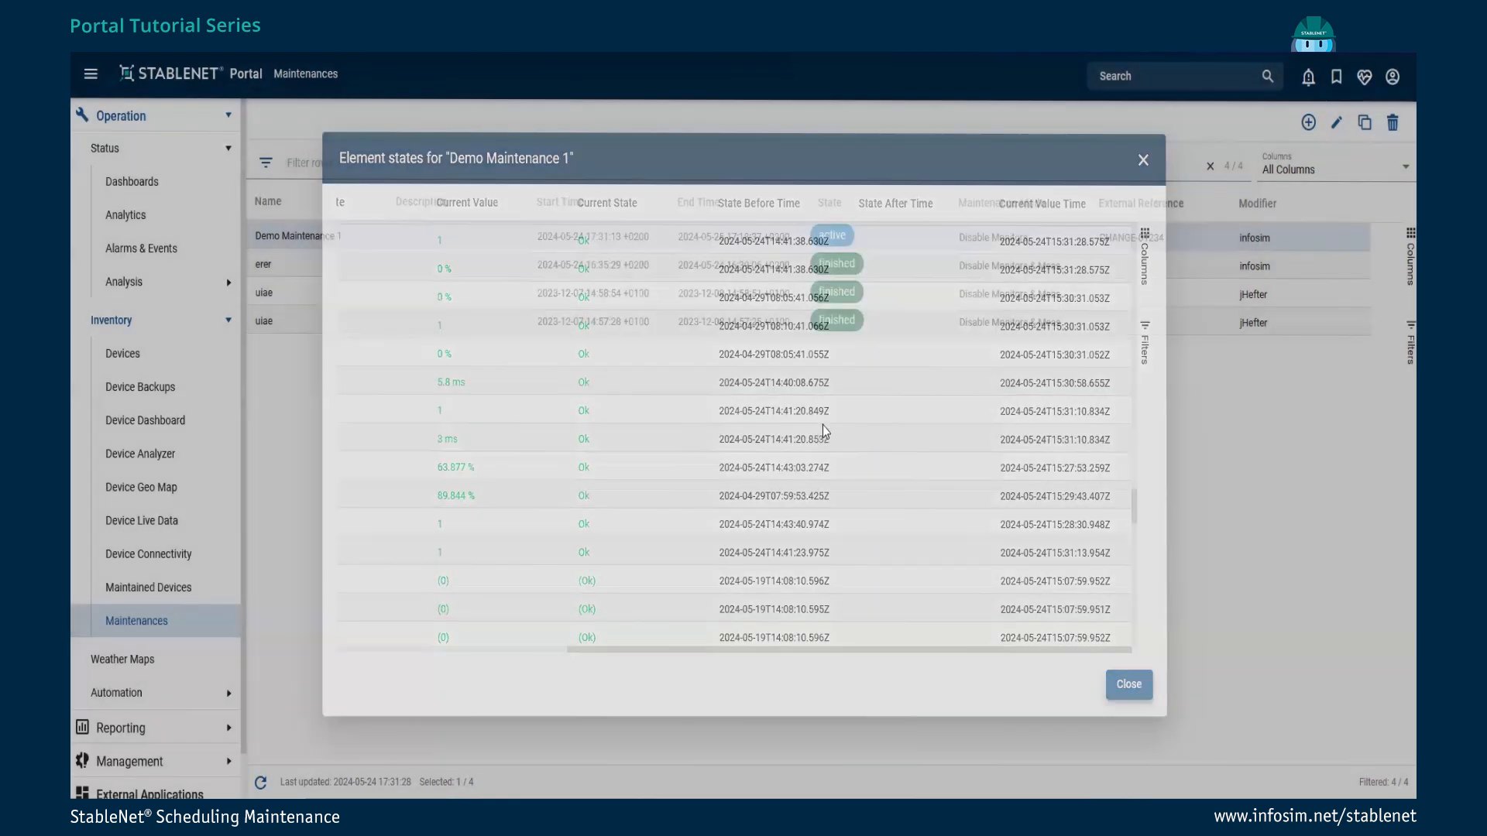
- Start a new instance of Demo Maintenance 1 and name it Demo Maintenance 1 (Saturday)
right_click(331, 239)
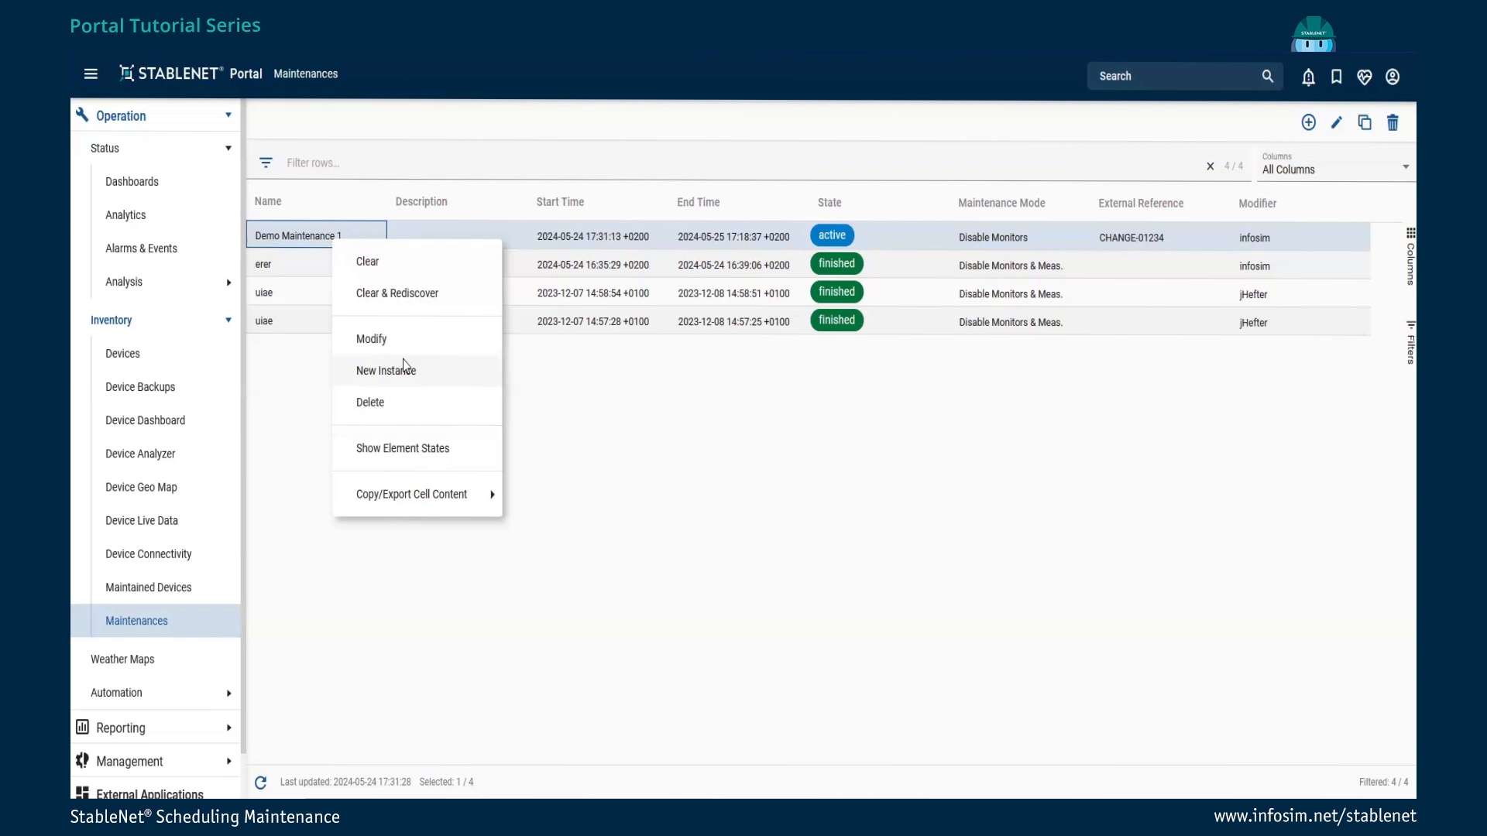
click(385, 370)
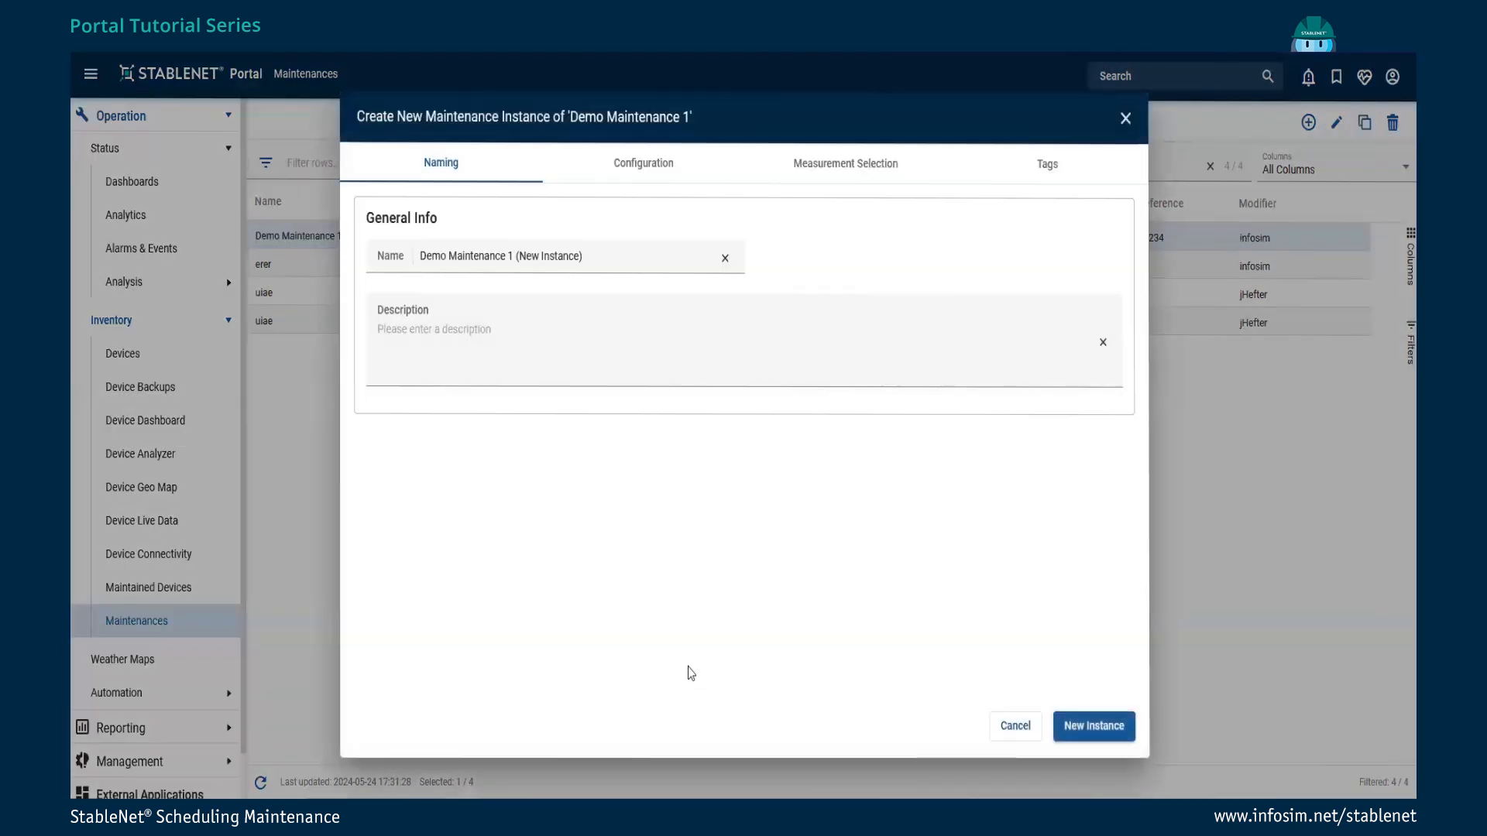
drag(518, 255, 576, 254)
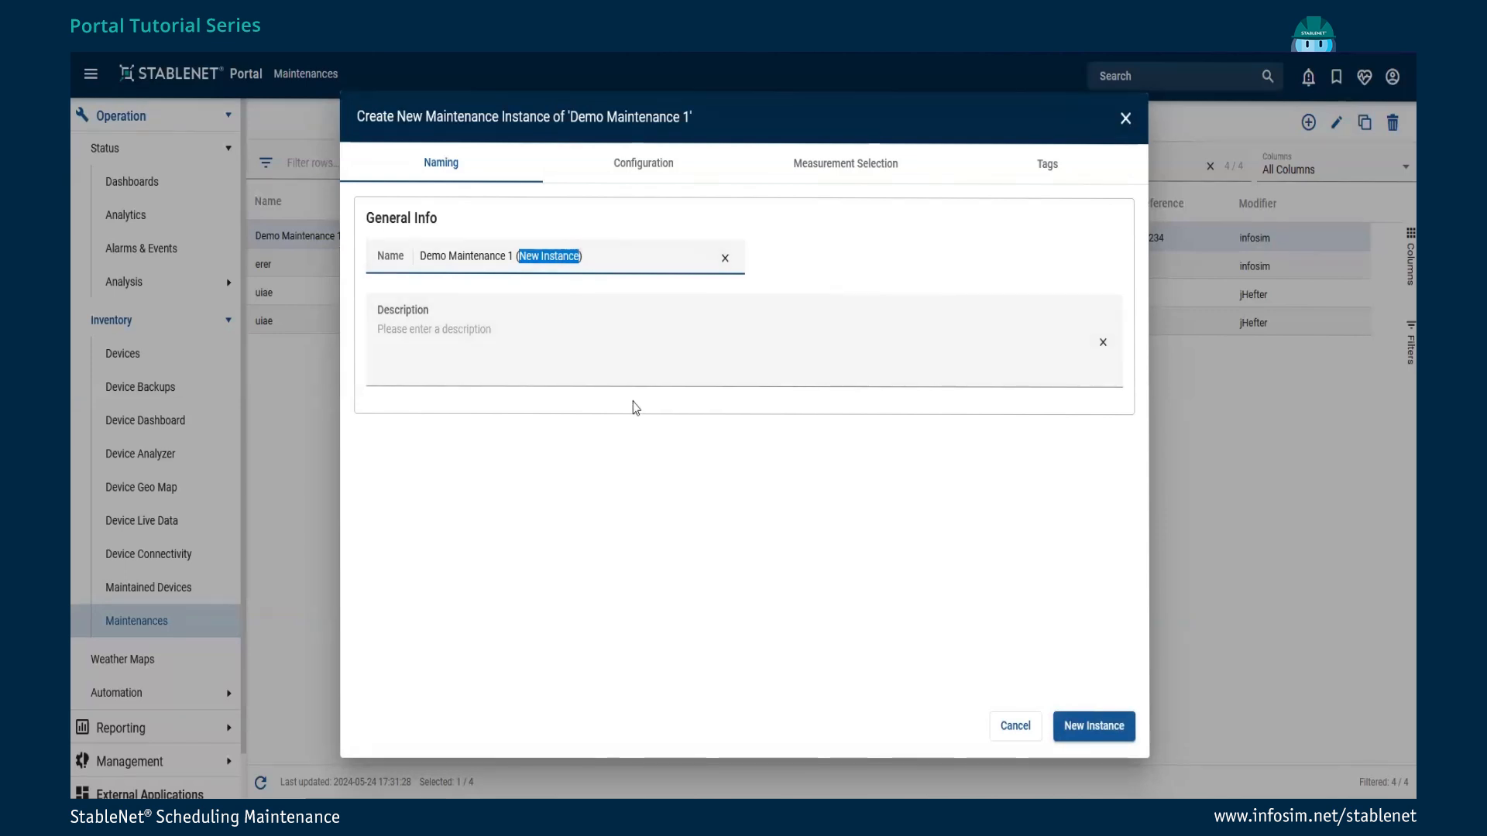
text(Saturday)
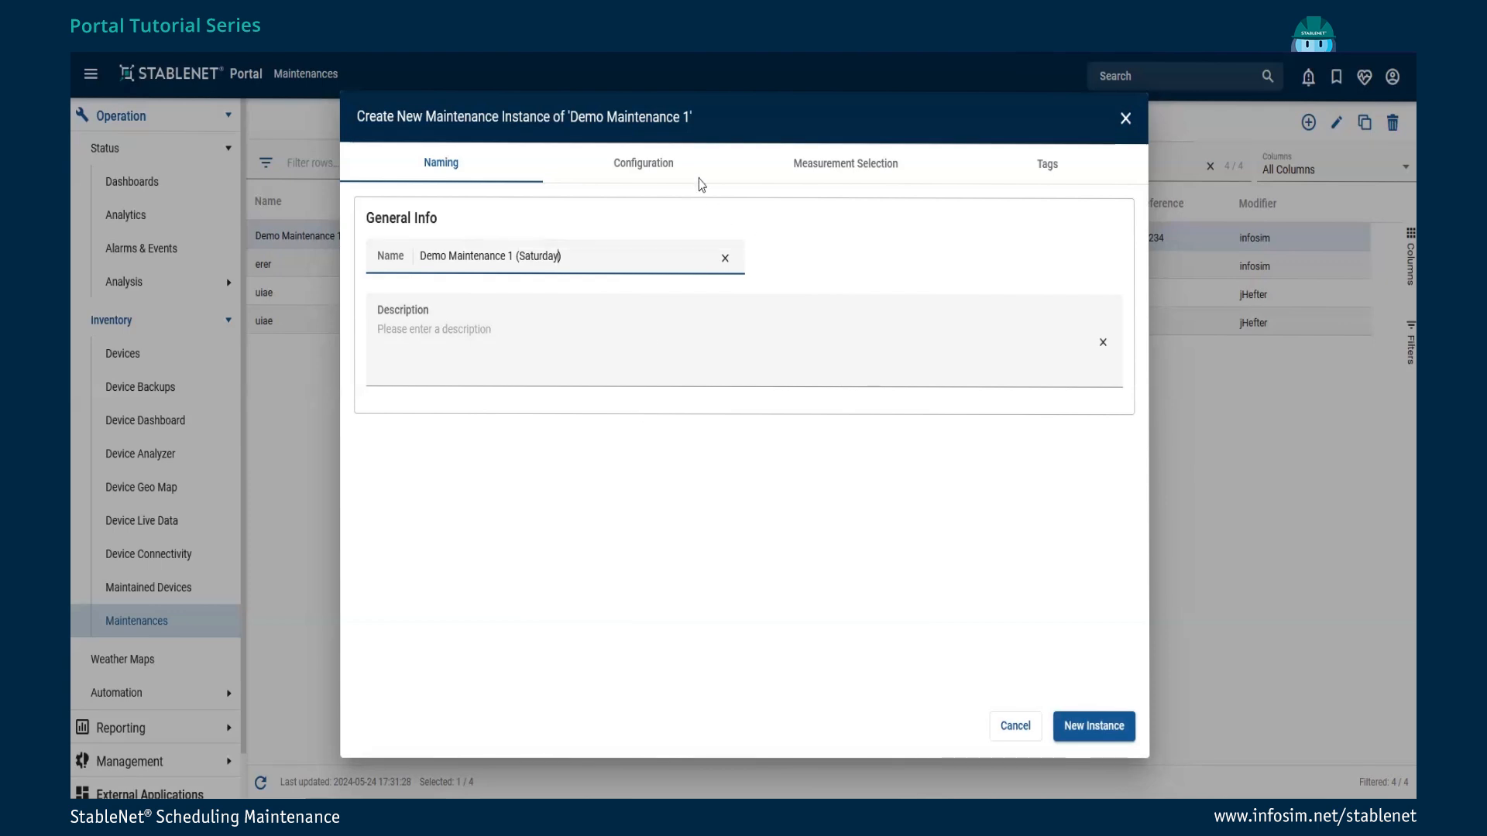
click(660, 160)
click(373, 462)
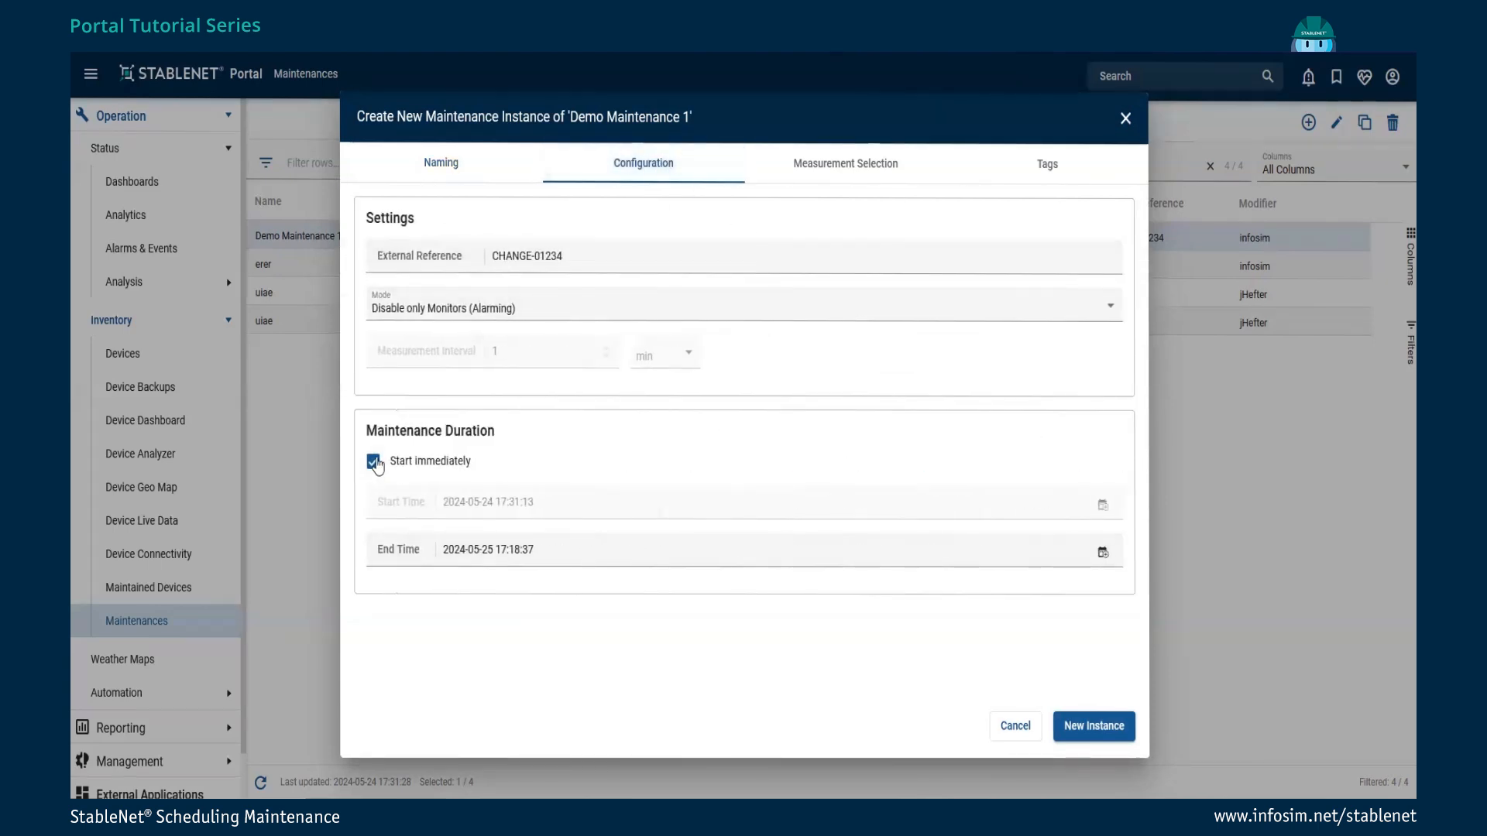
click(1103, 505)
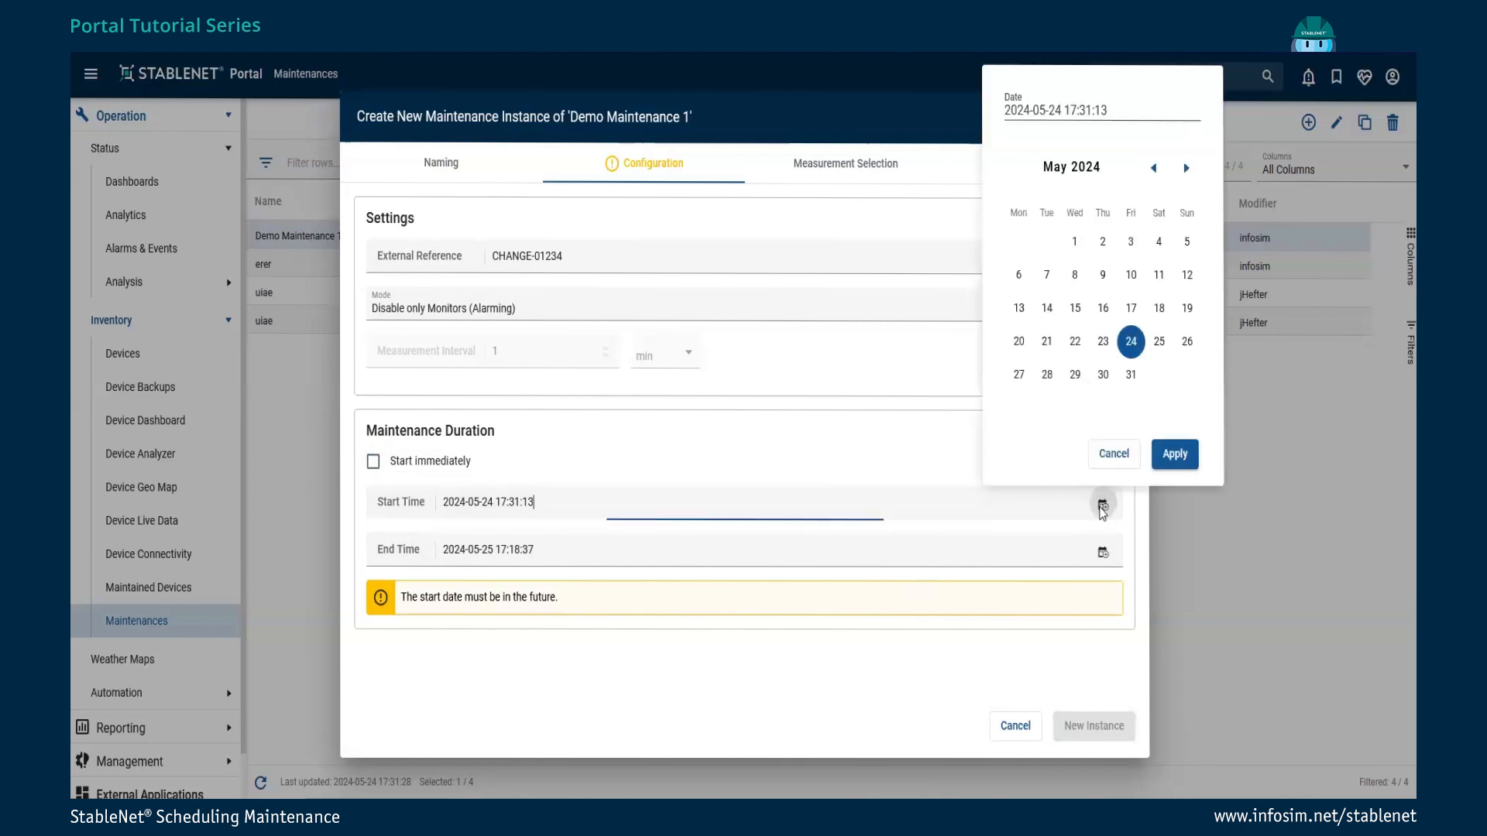
click(1166, 346)
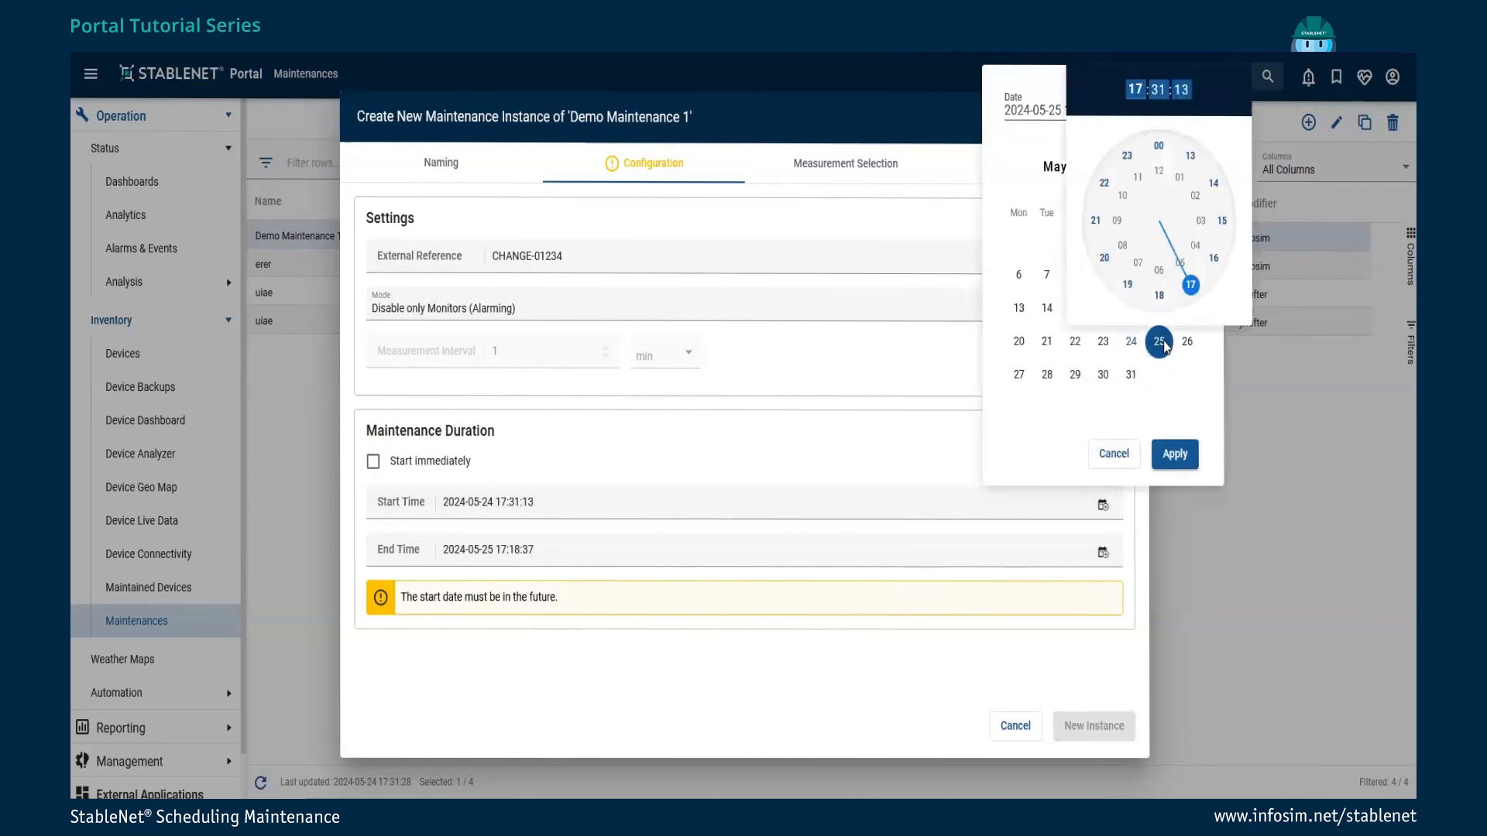
click(1183, 461)
click(1186, 458)
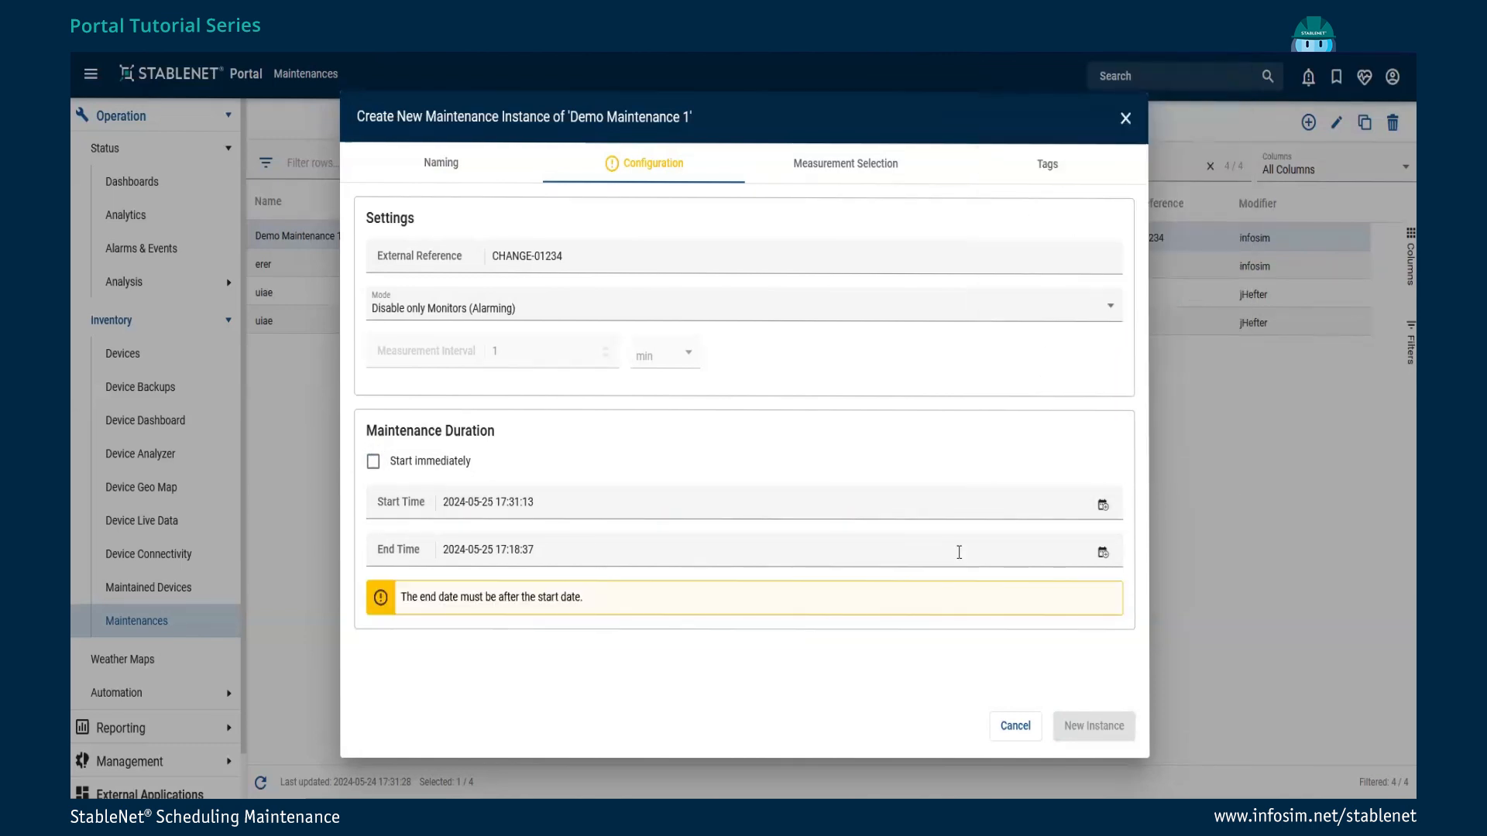
click(1101, 555)
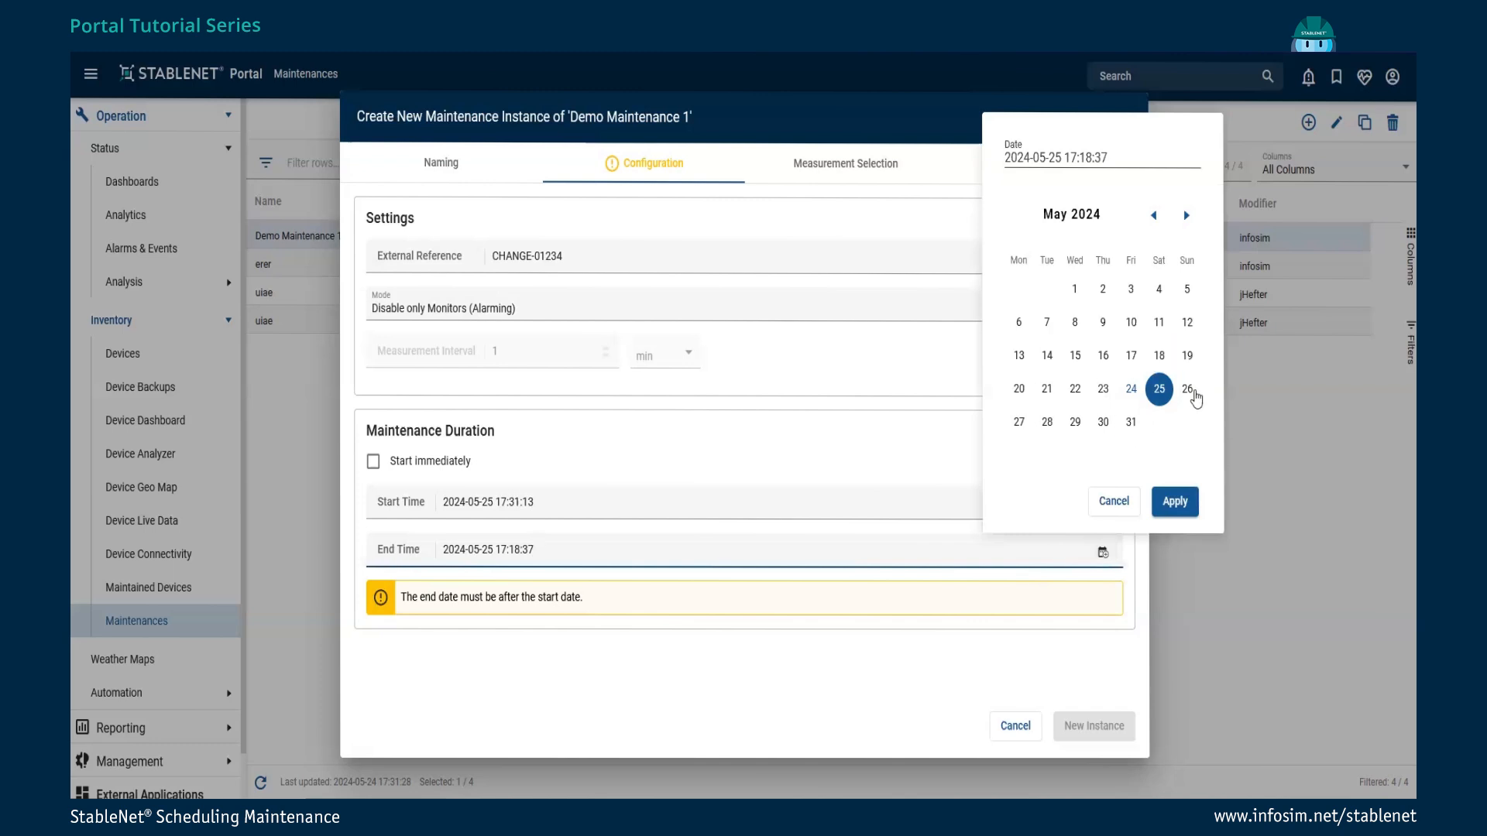
click(1021, 422)
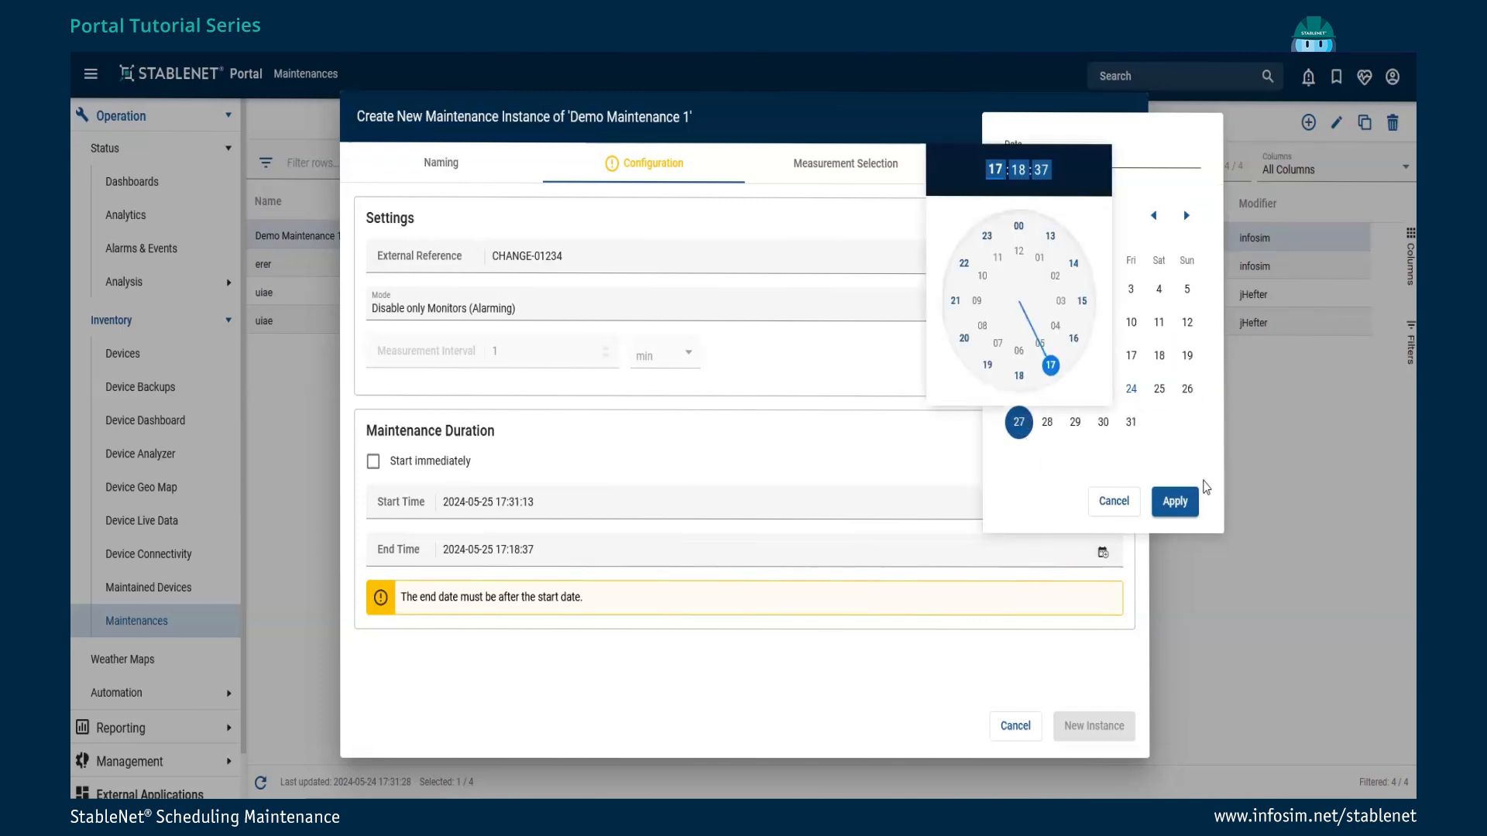
click(1177, 502)
click(1175, 502)
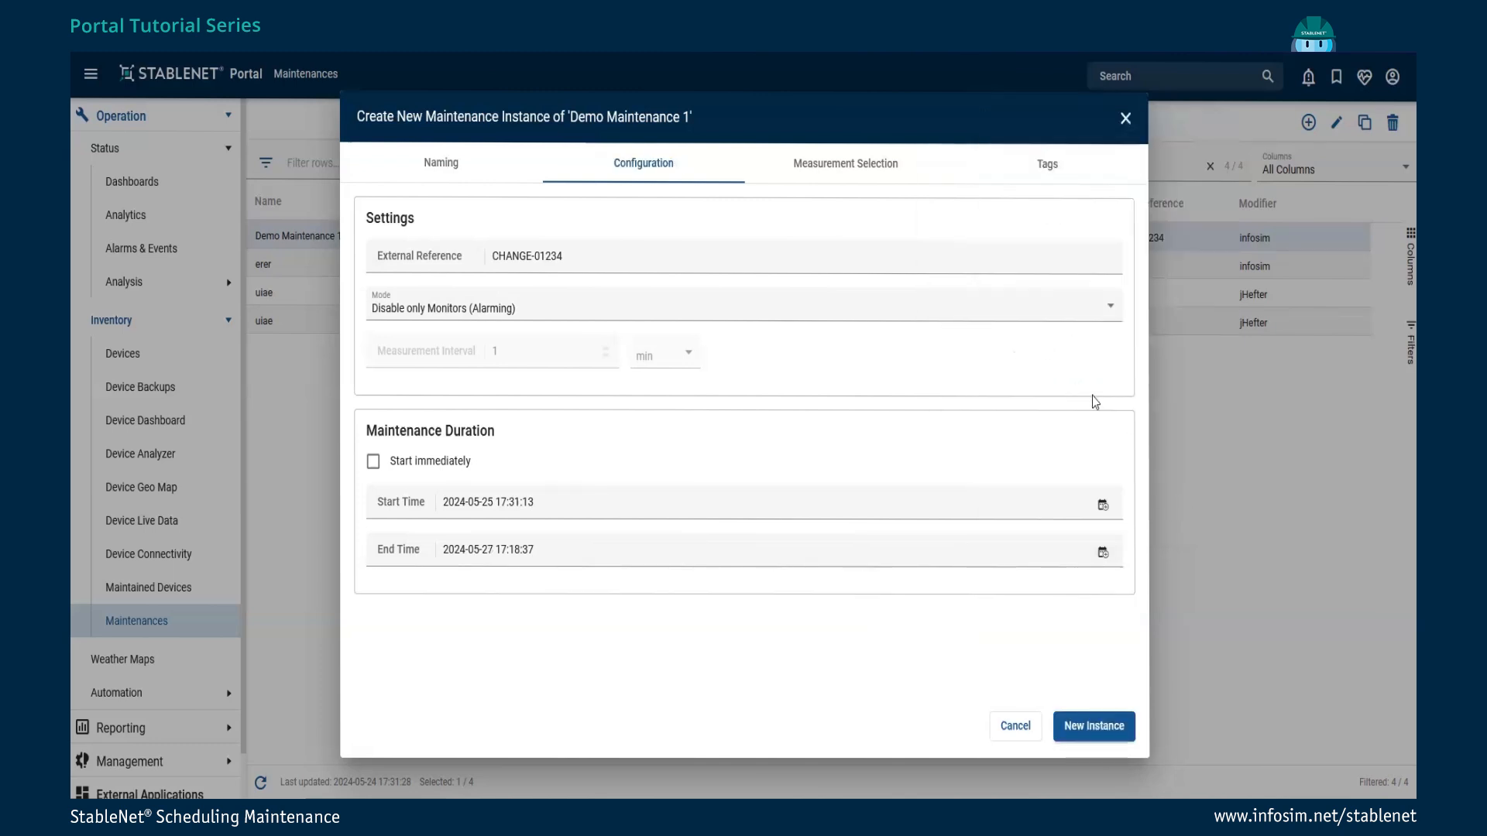
- Review the new instance's measurement selection and tags, and create the instance
click(849, 165)
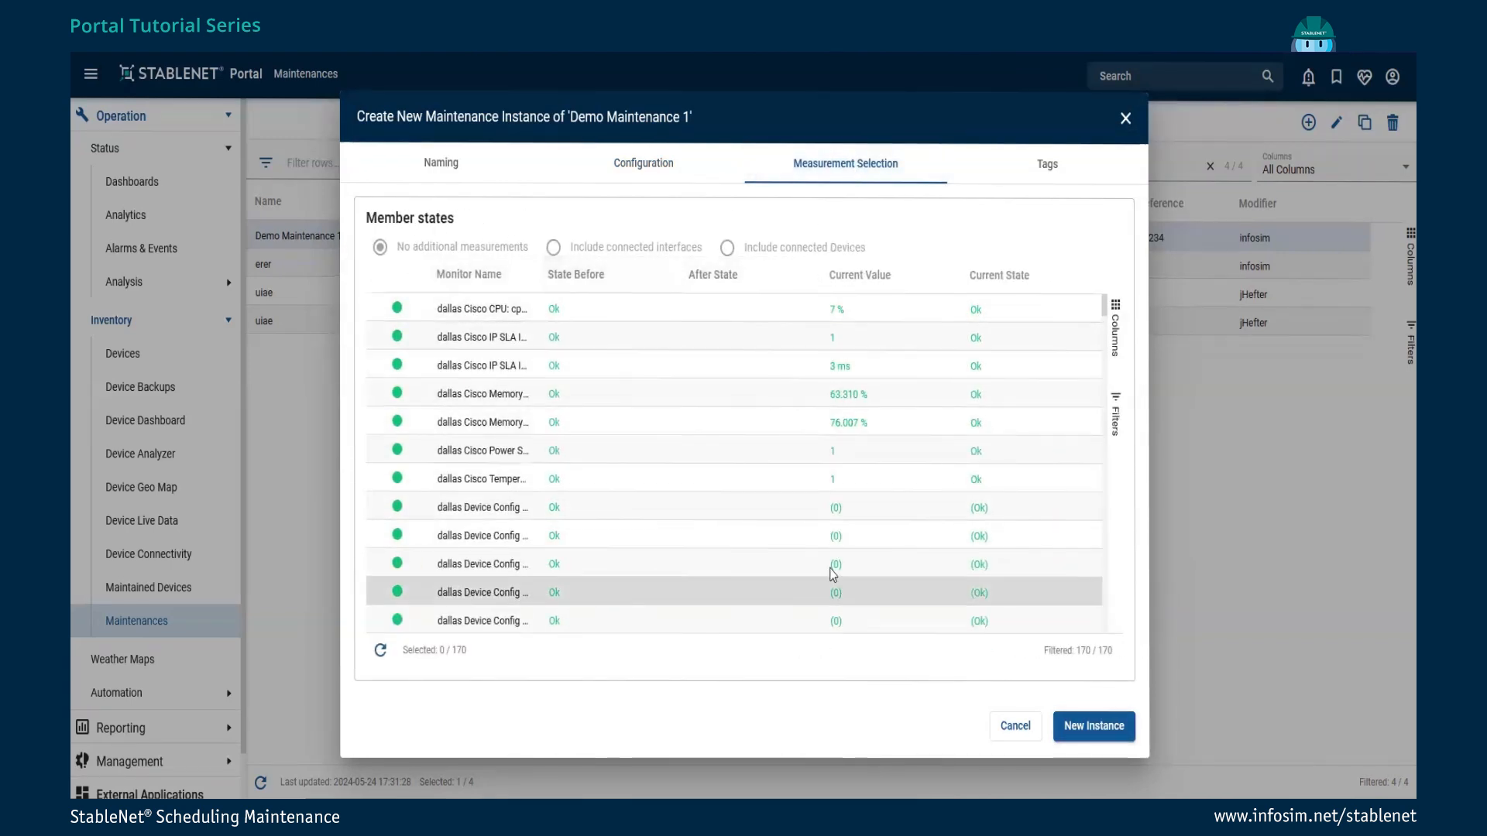
click(1039, 167)
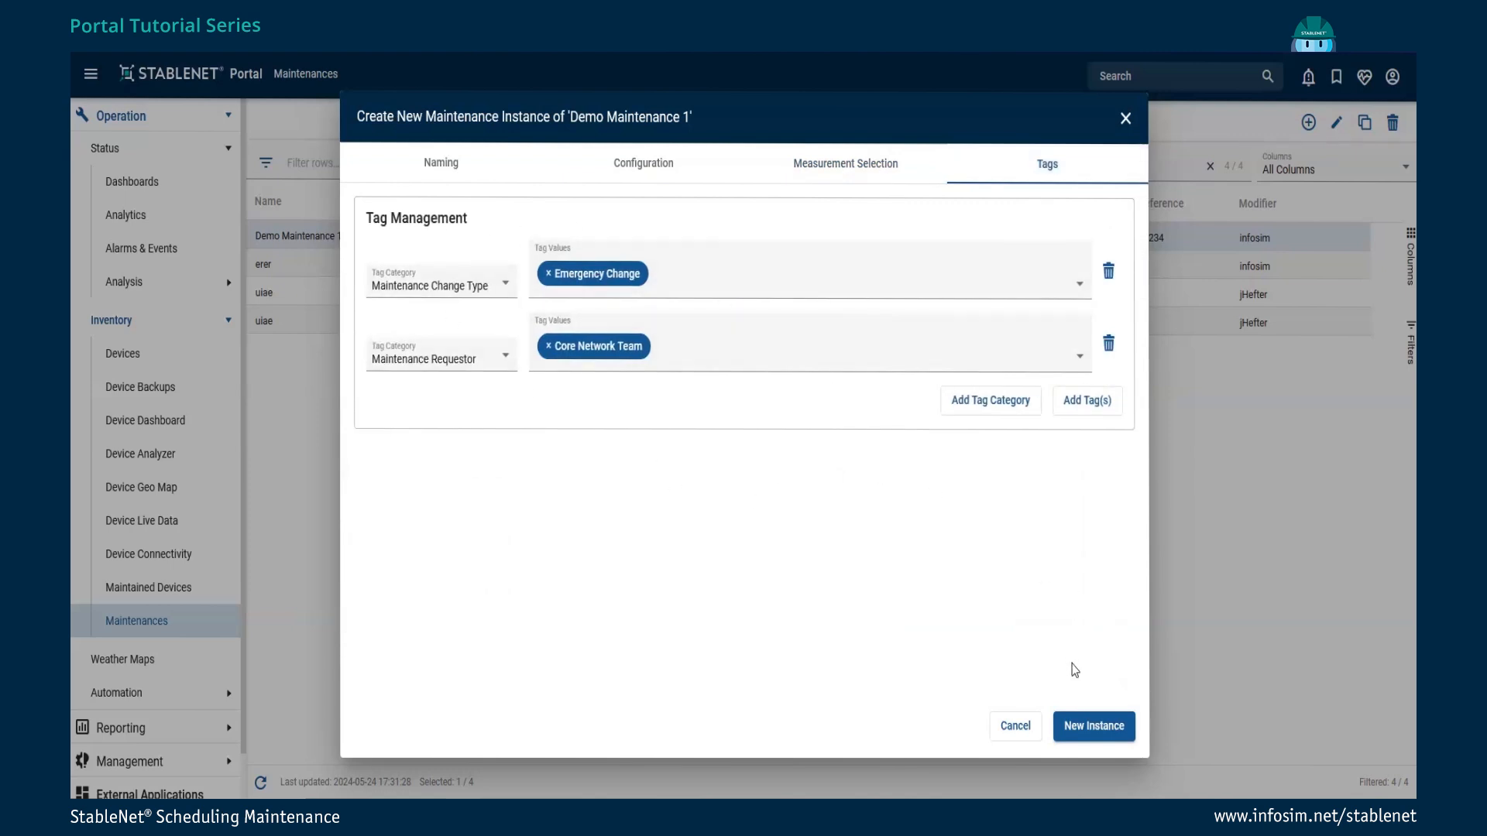
click(1080, 724)
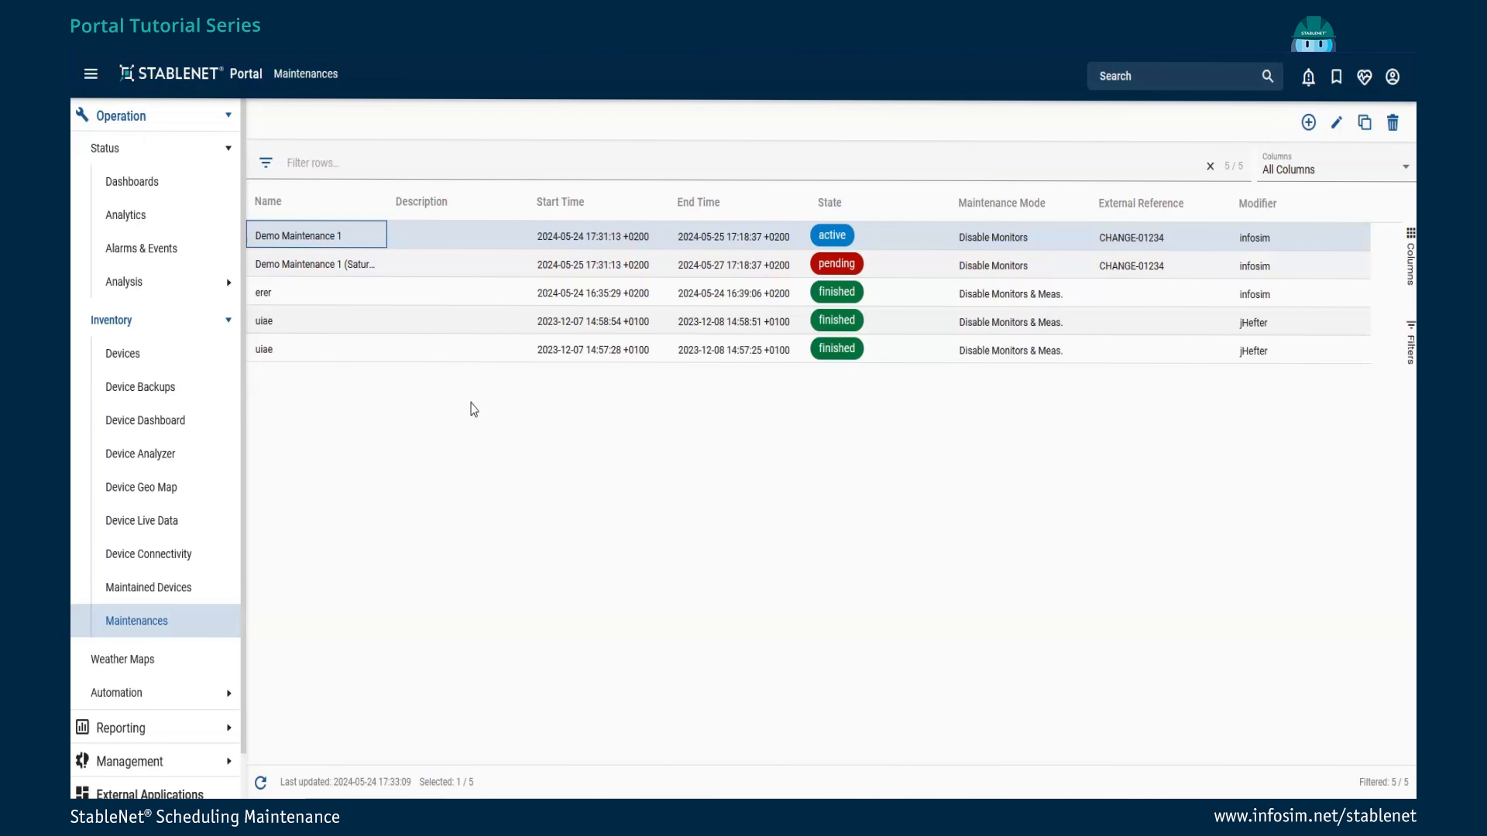
- Delete the pending Saturday instance of Demo Maintenance 1 from the maintenances list
click(325, 271)
right_click(354, 272)
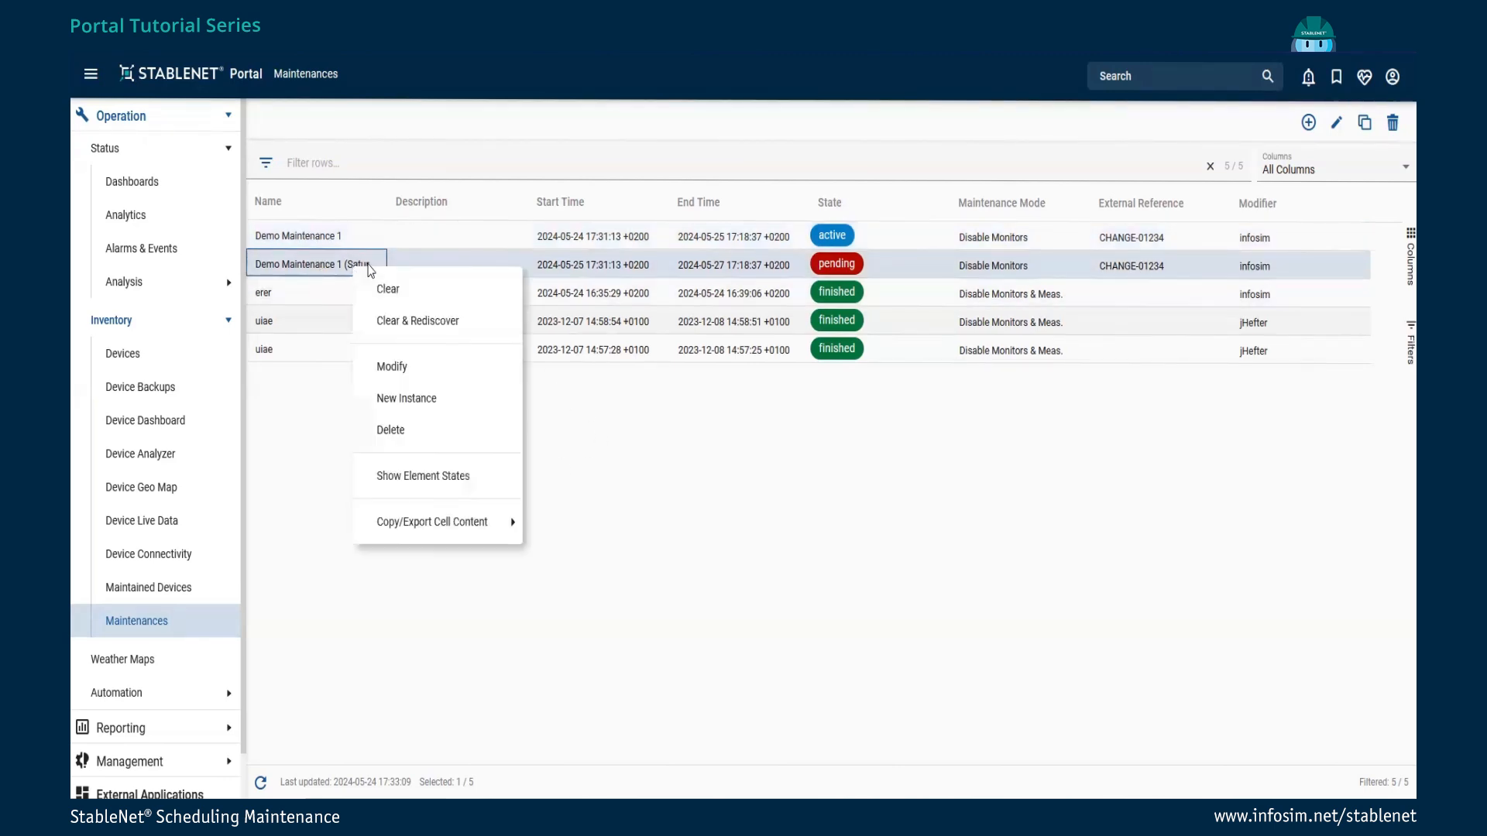
click(398, 435)
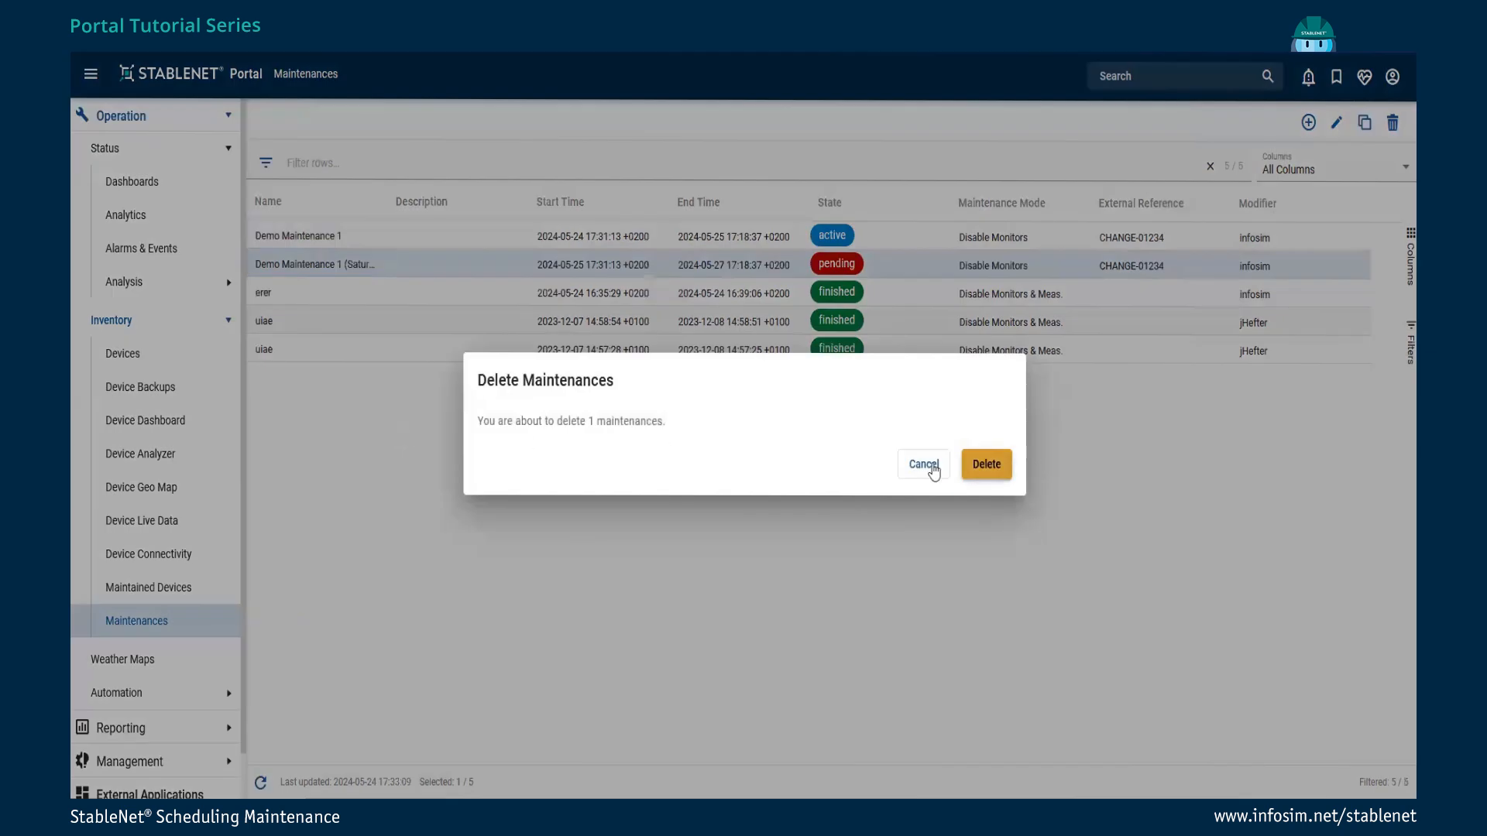
click(992, 465)
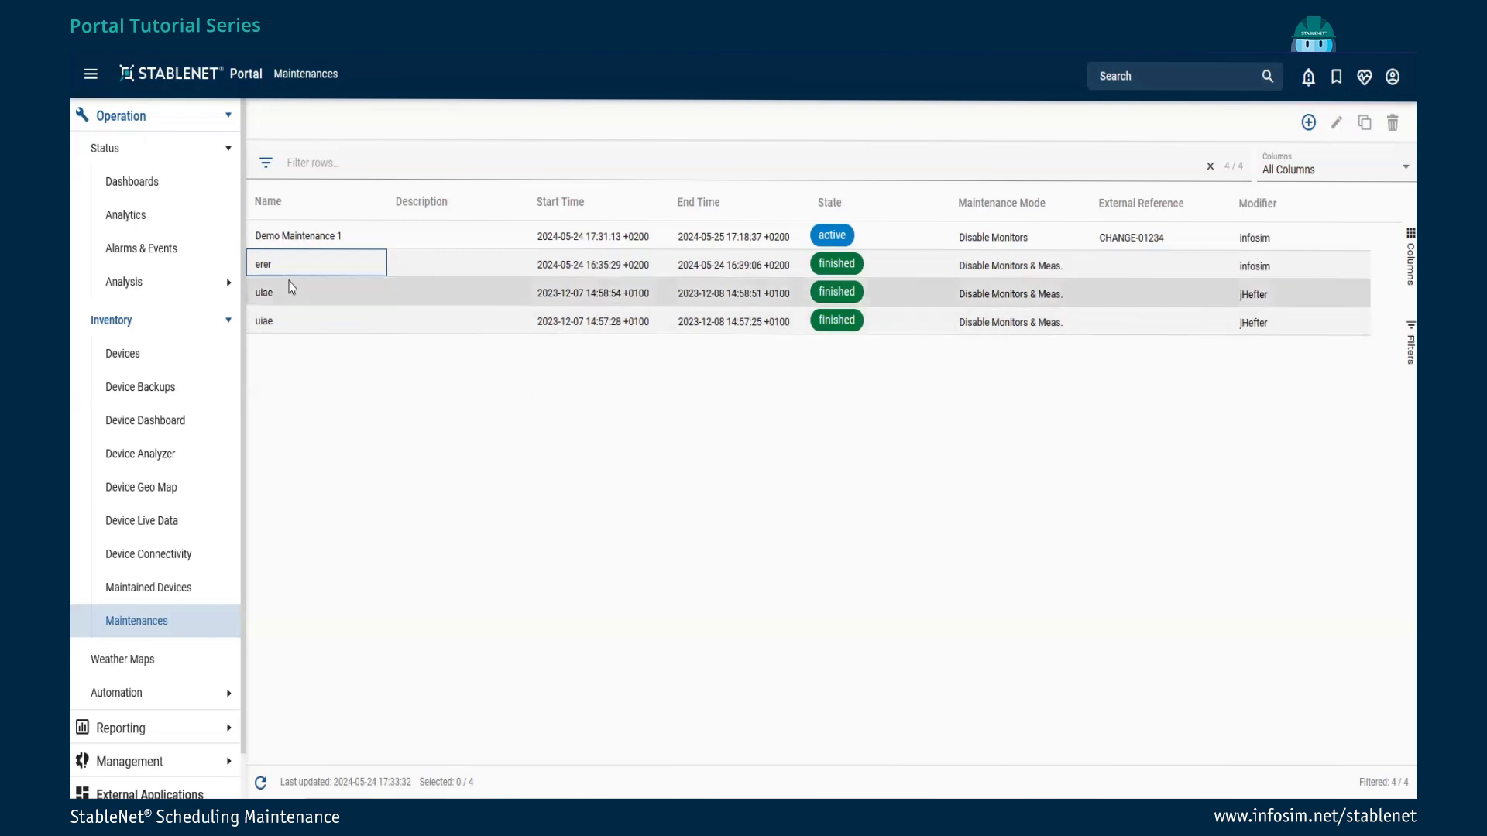
- Clear the active Demo Maintenance 1 without rediscovery to end it early
click(308, 242)
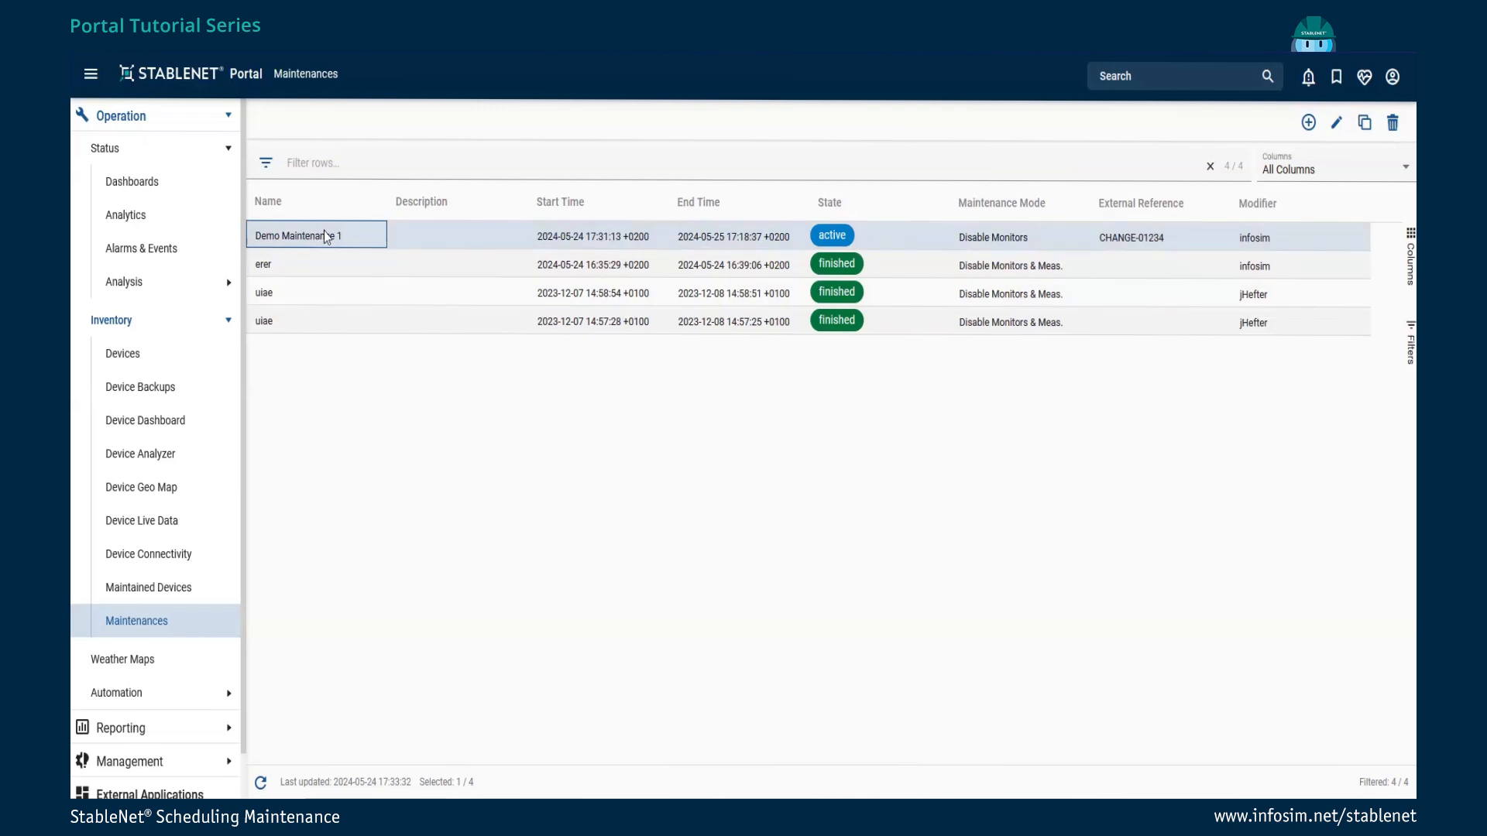
right_click(325, 231)
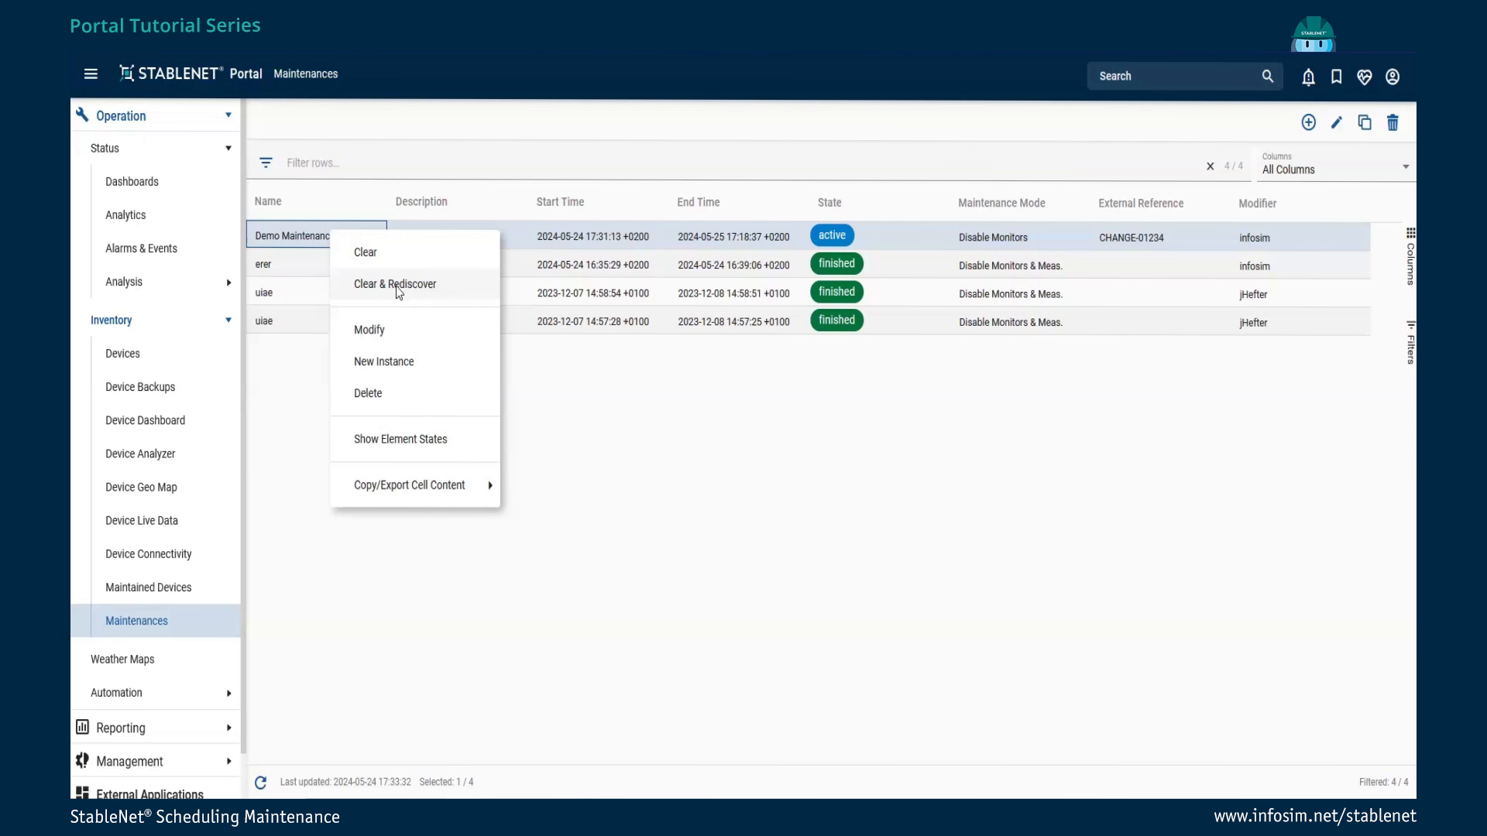
click(366, 253)
click(989, 464)
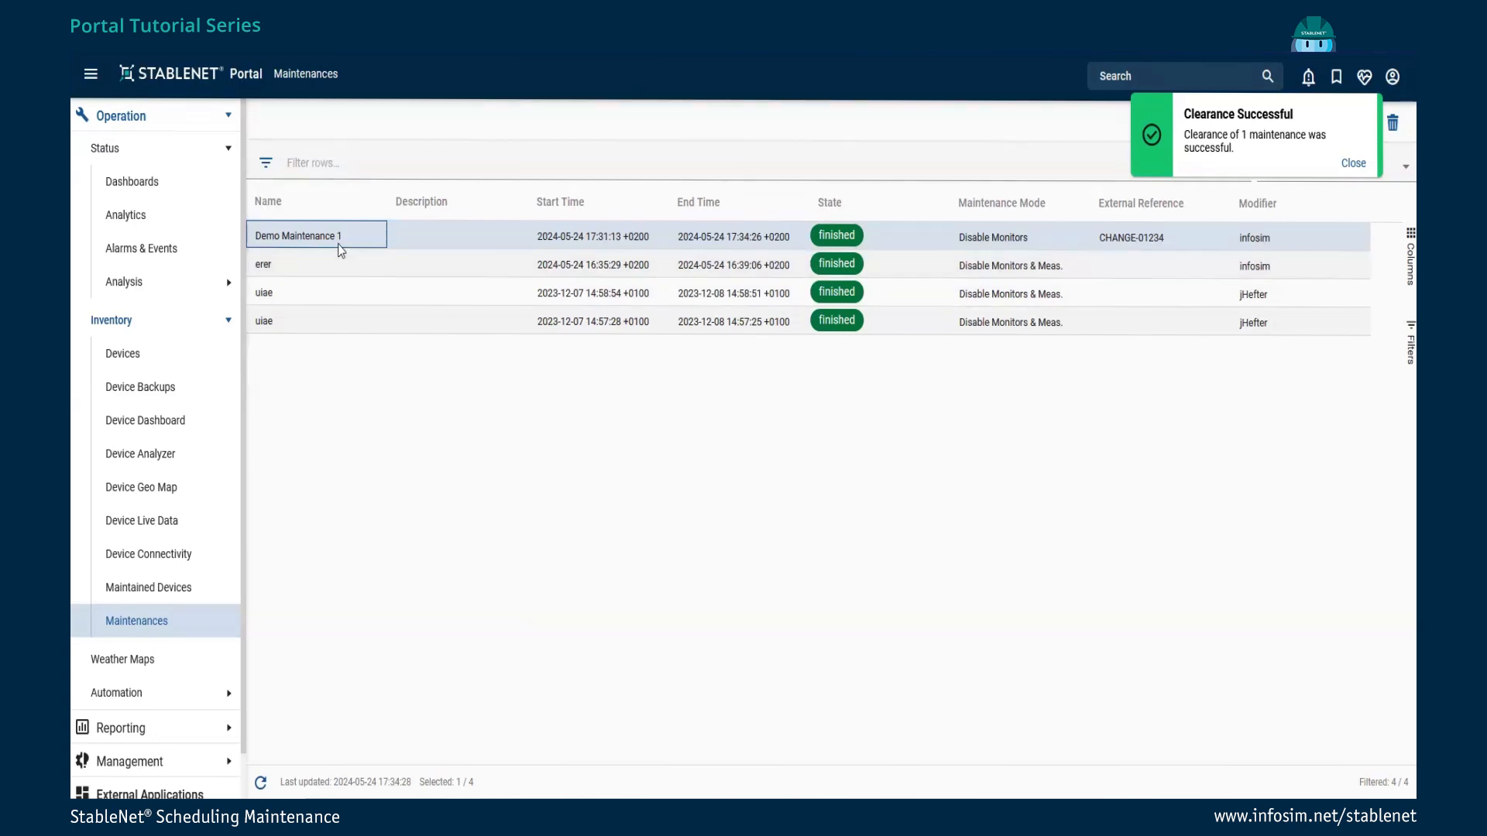
- Examine the element states of the cleared Demo Maintenance 1 and close the list
right_click(300, 235)
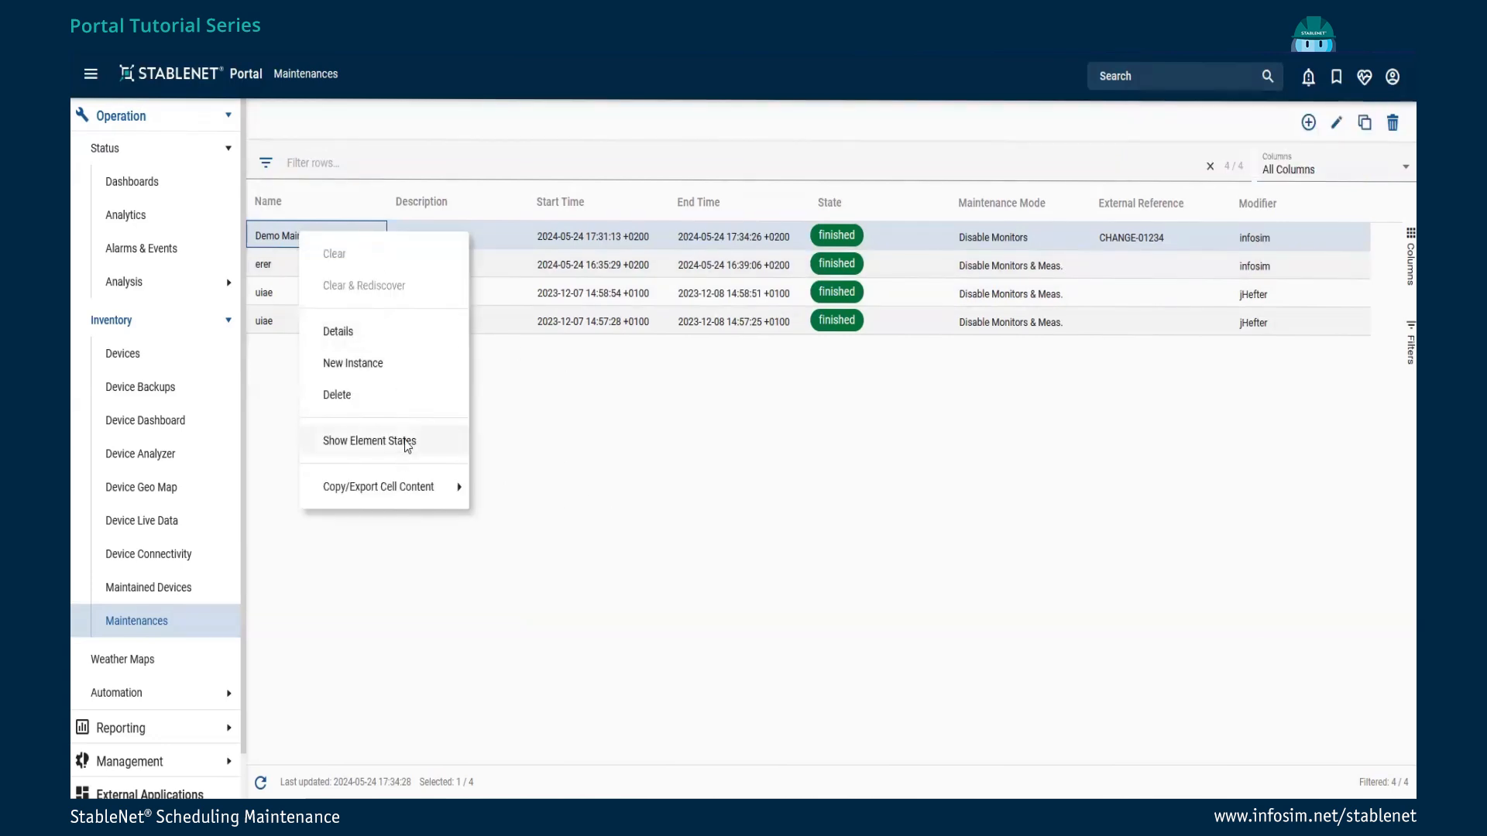
click(370, 441)
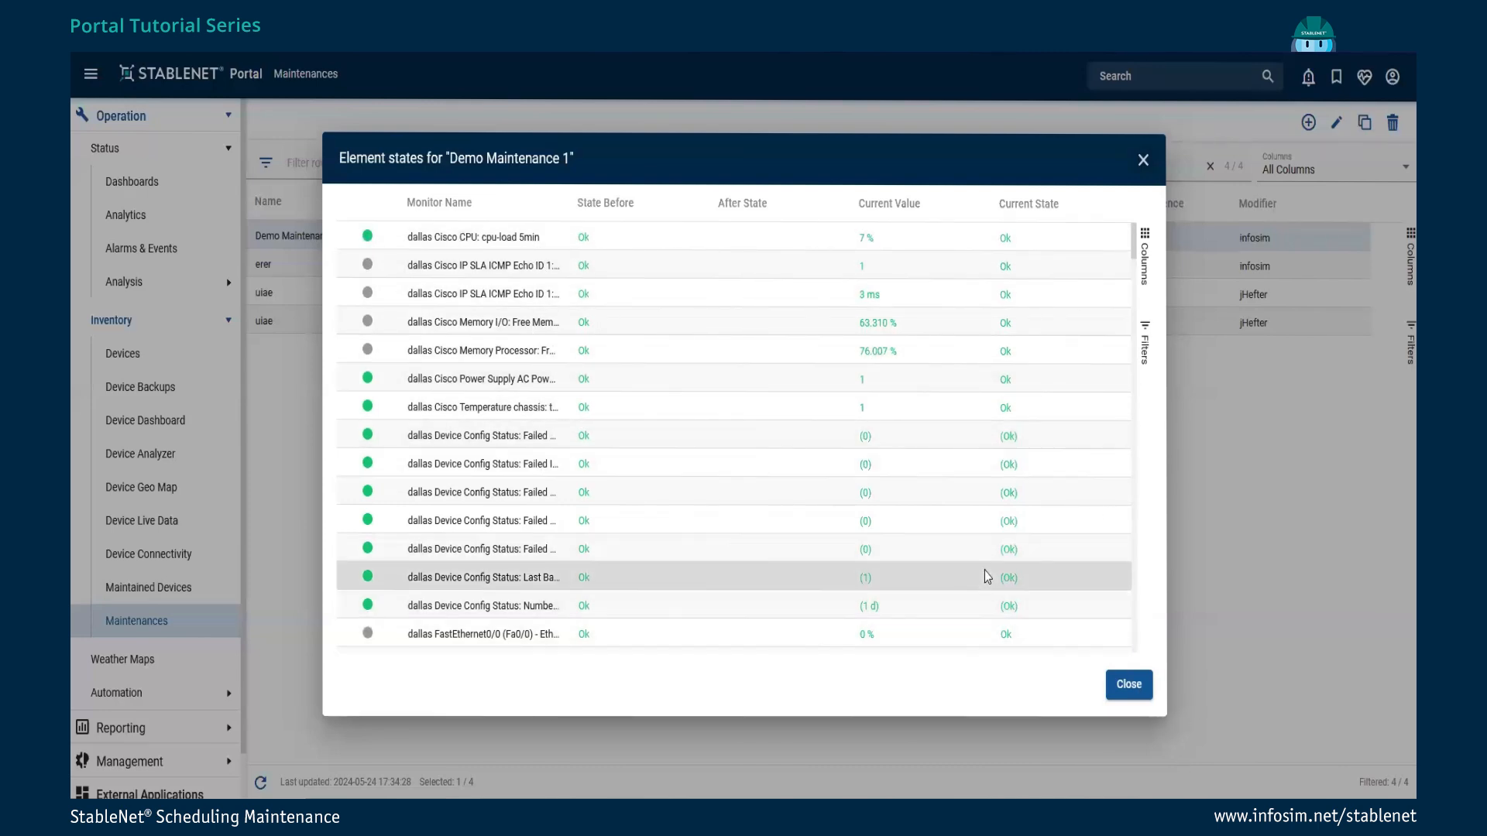
click(1133, 684)
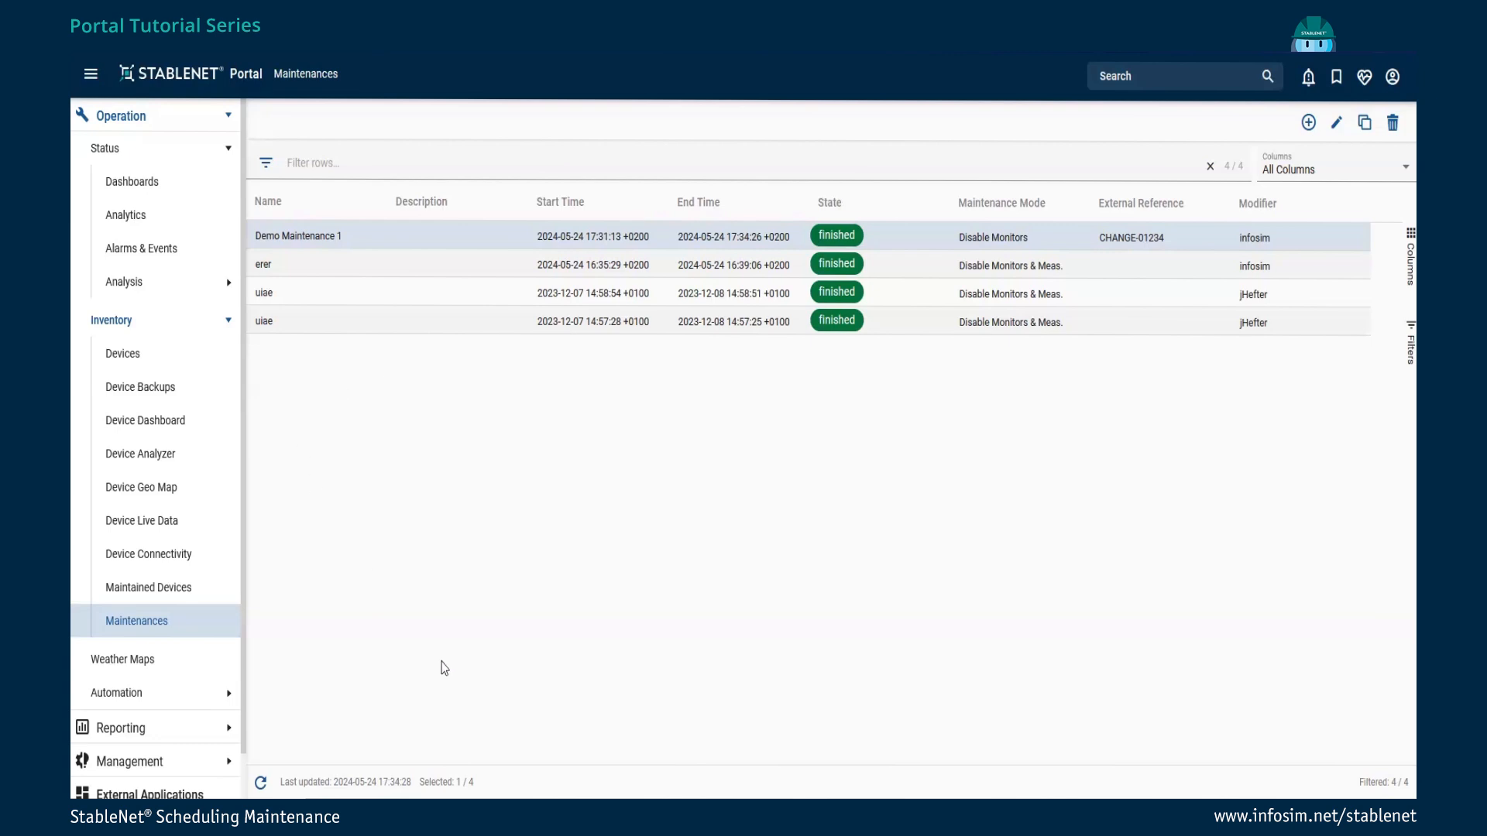
- Open the Maintained Devices overview to check which devices had maintenance
click(159, 590)
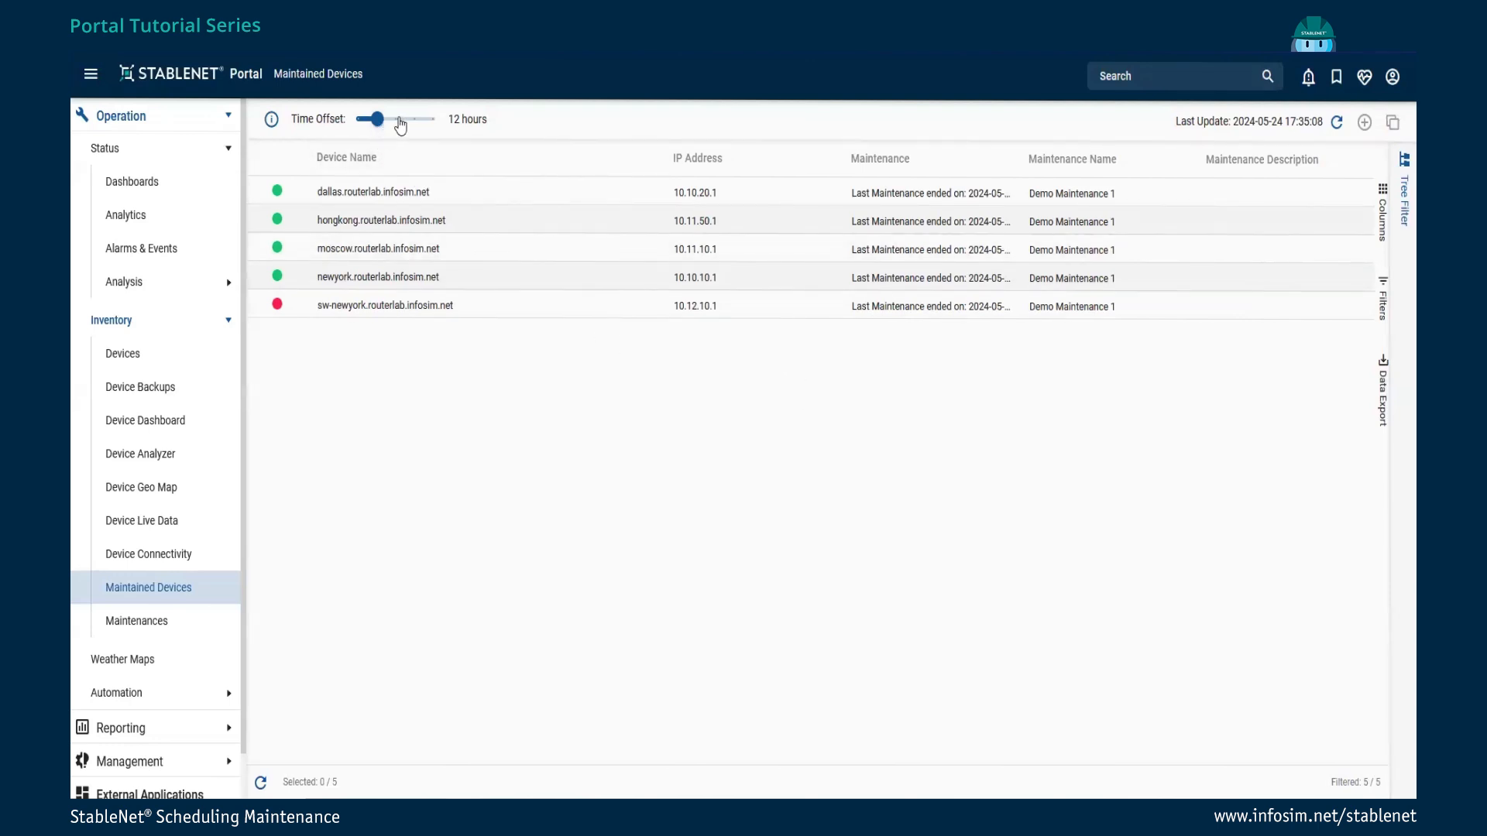
- Set the time offset of the Maintained Devices overview to 0 hours
mouse_move(381, 128)
mouse_down()
mouse_move(440, 128)
mouse_move(358, 120)
mouse_up()
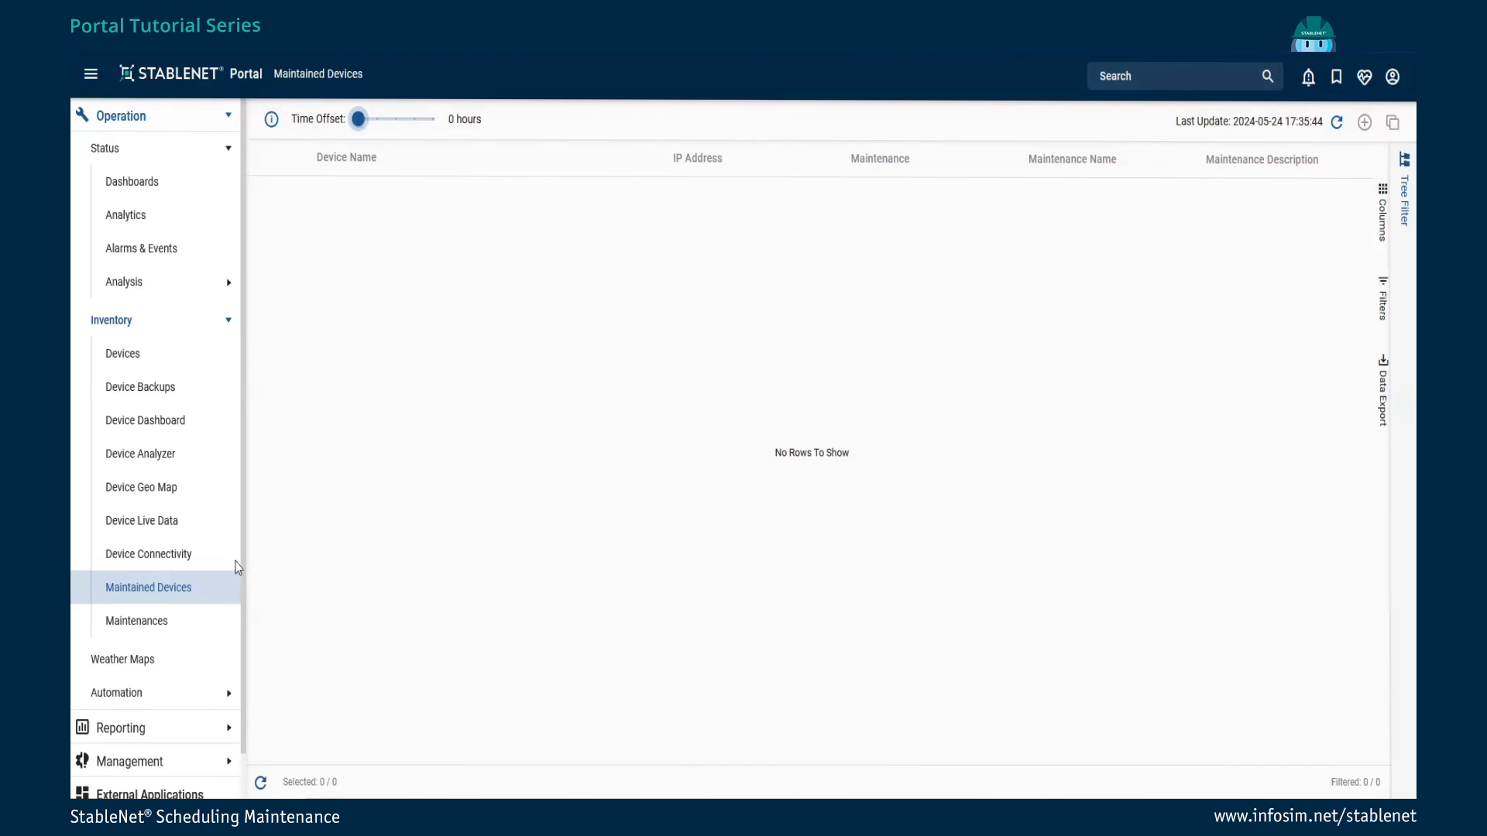
- Create a new instance of the finished Demo Maintenance 1 that starts immediately and ends on 2024-05-25 at 17:34:26
click(137, 621)
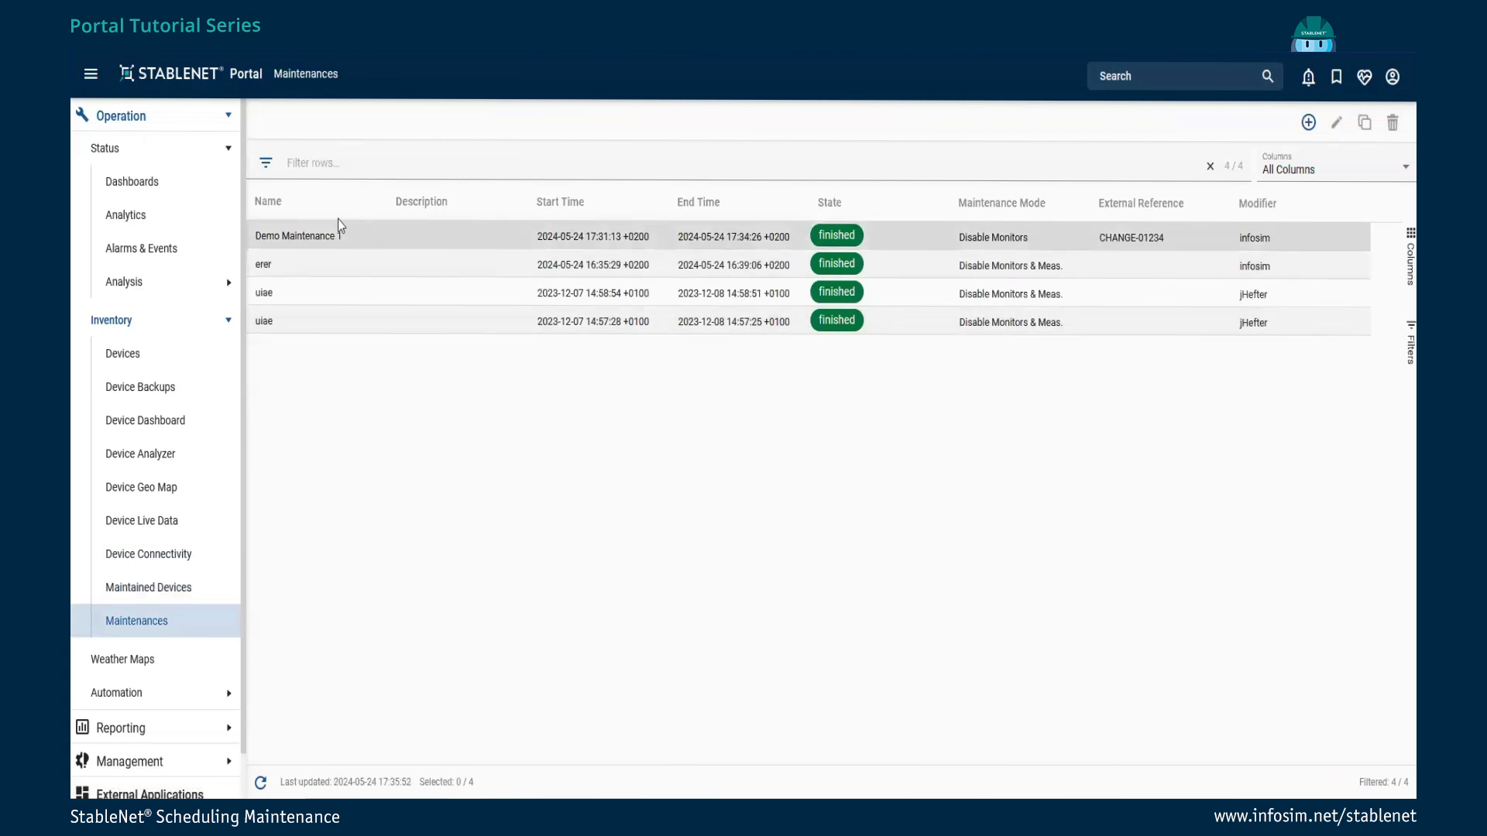
right_click(331, 239)
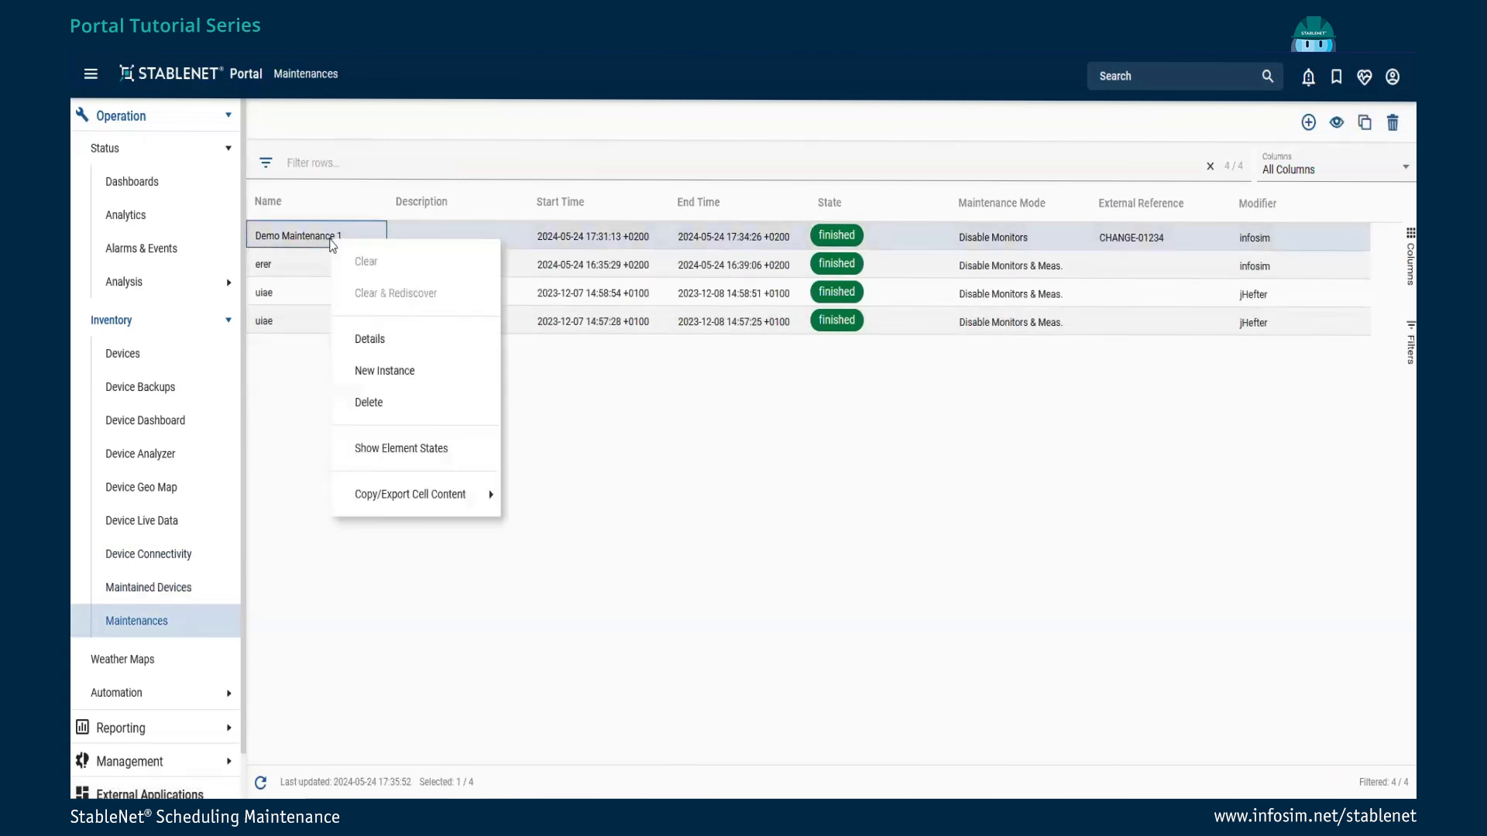
click(411, 378)
click(663, 163)
click(387, 470)
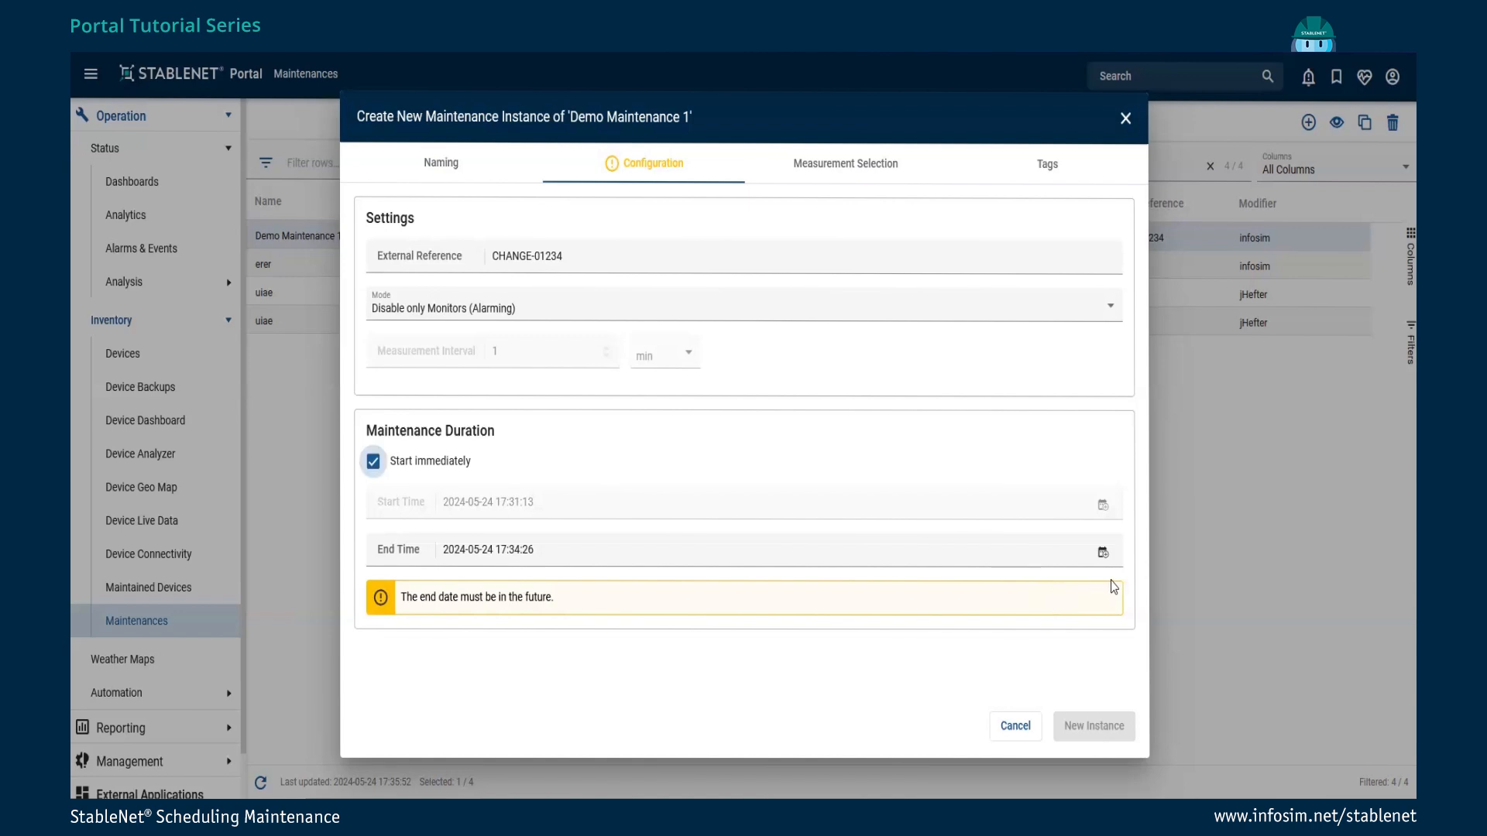
click(1103, 552)
click(1158, 389)
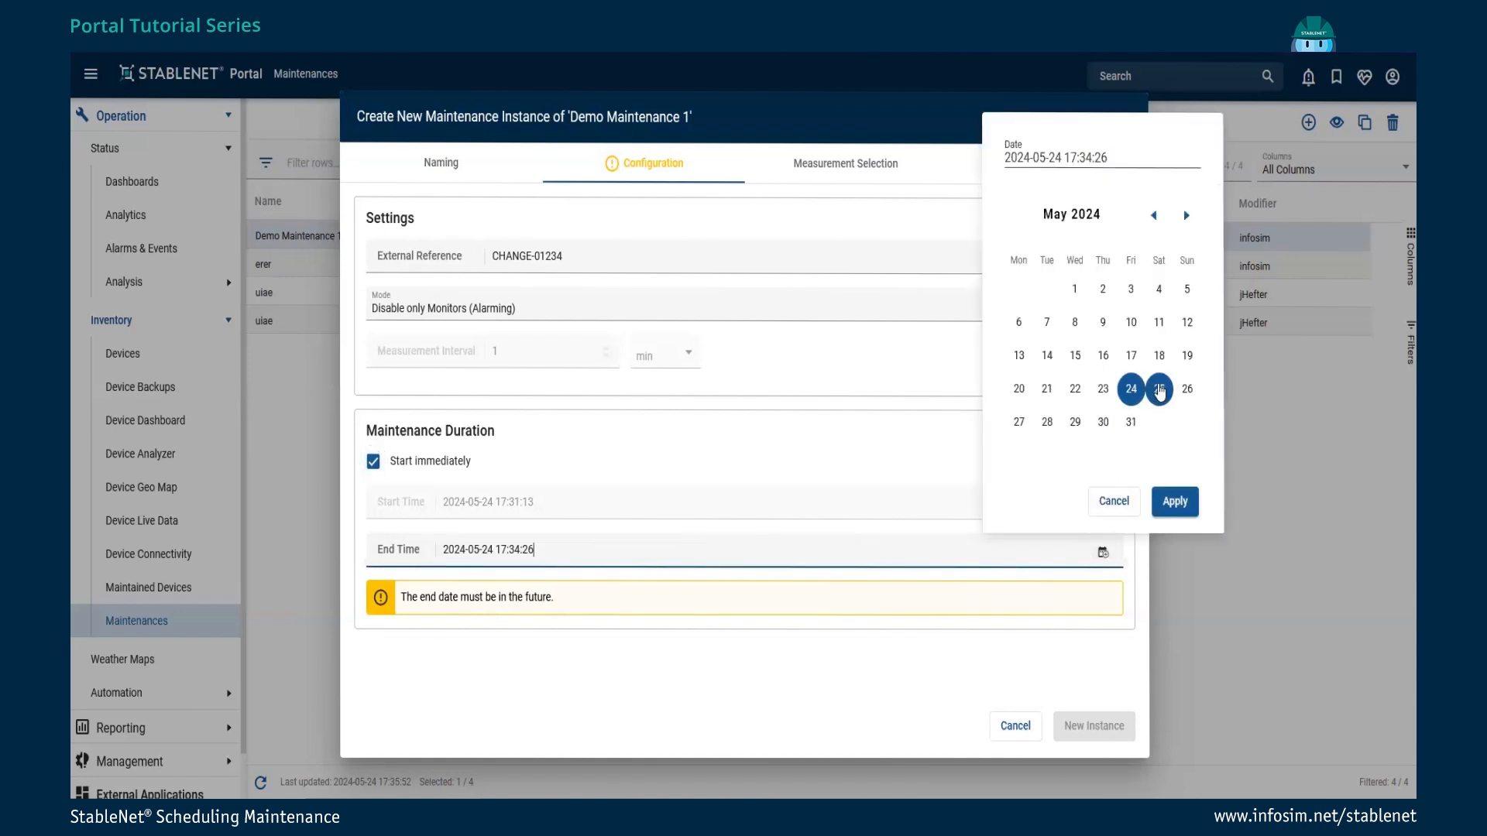
click(1174, 501)
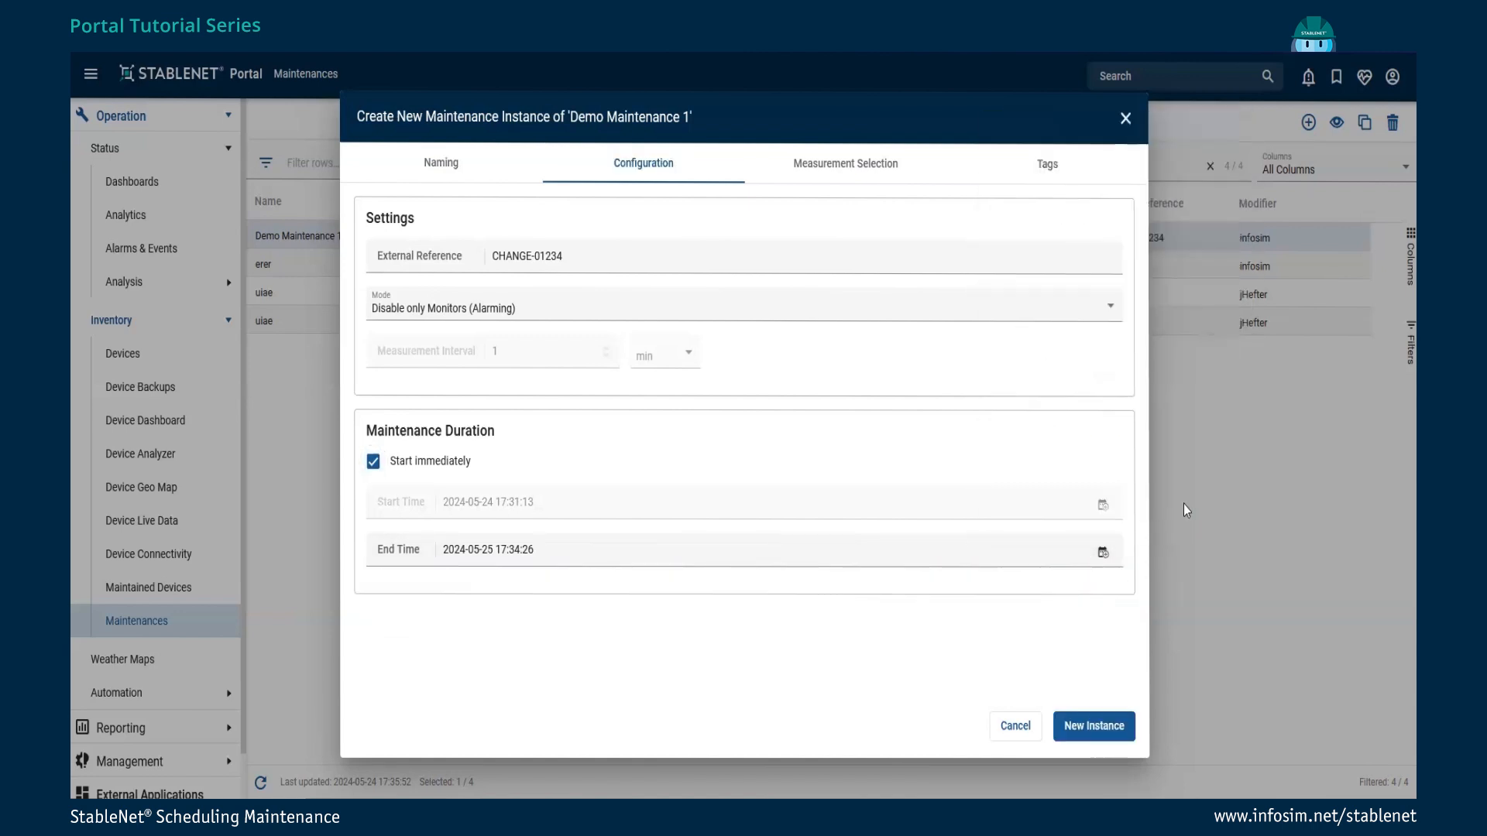
click(1106, 730)
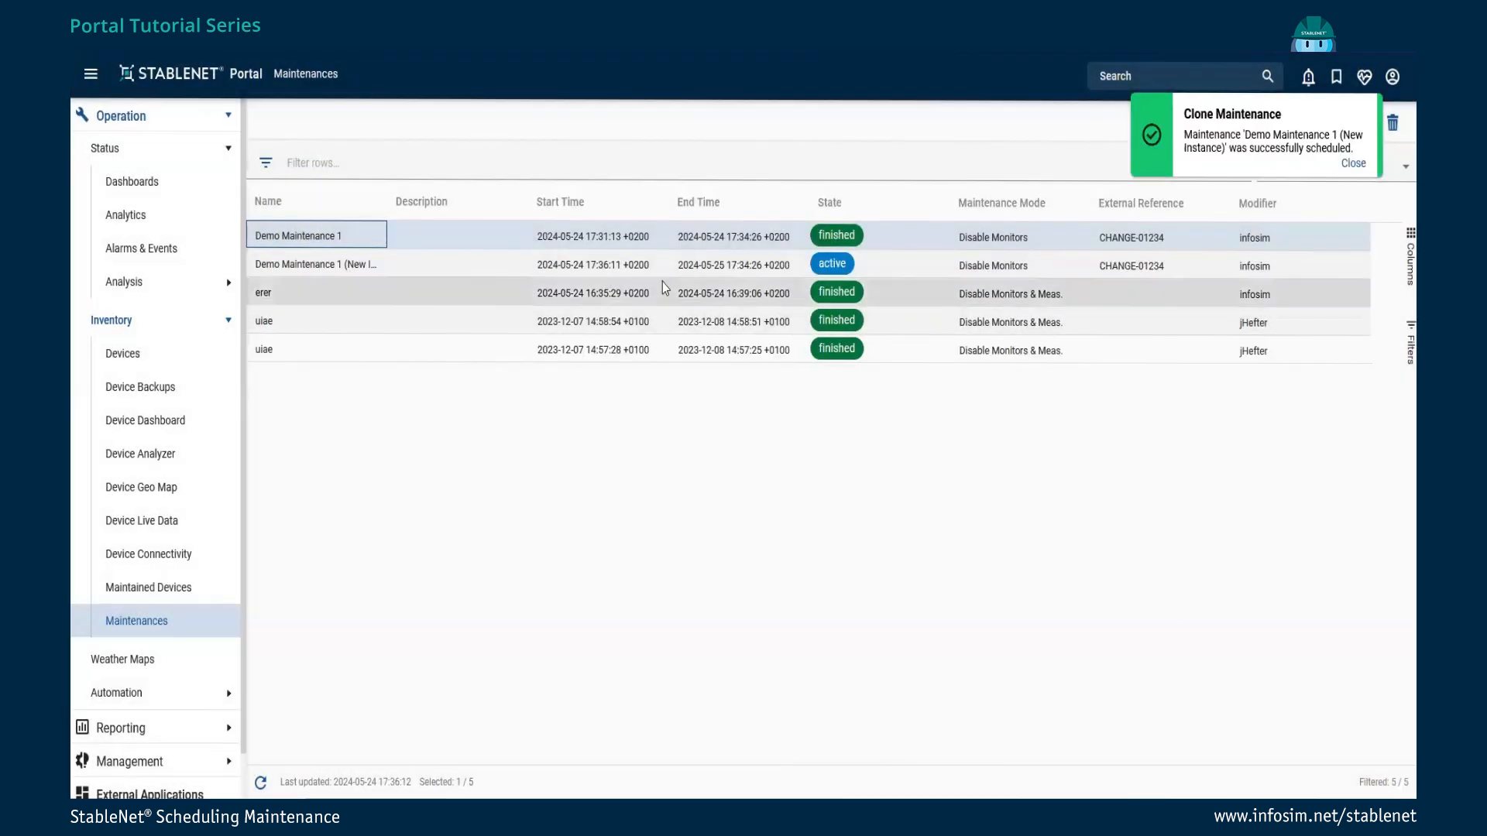
- Check the Maintained Devices overview for the new instance with the time offset set to 0 hours
click(155, 587)
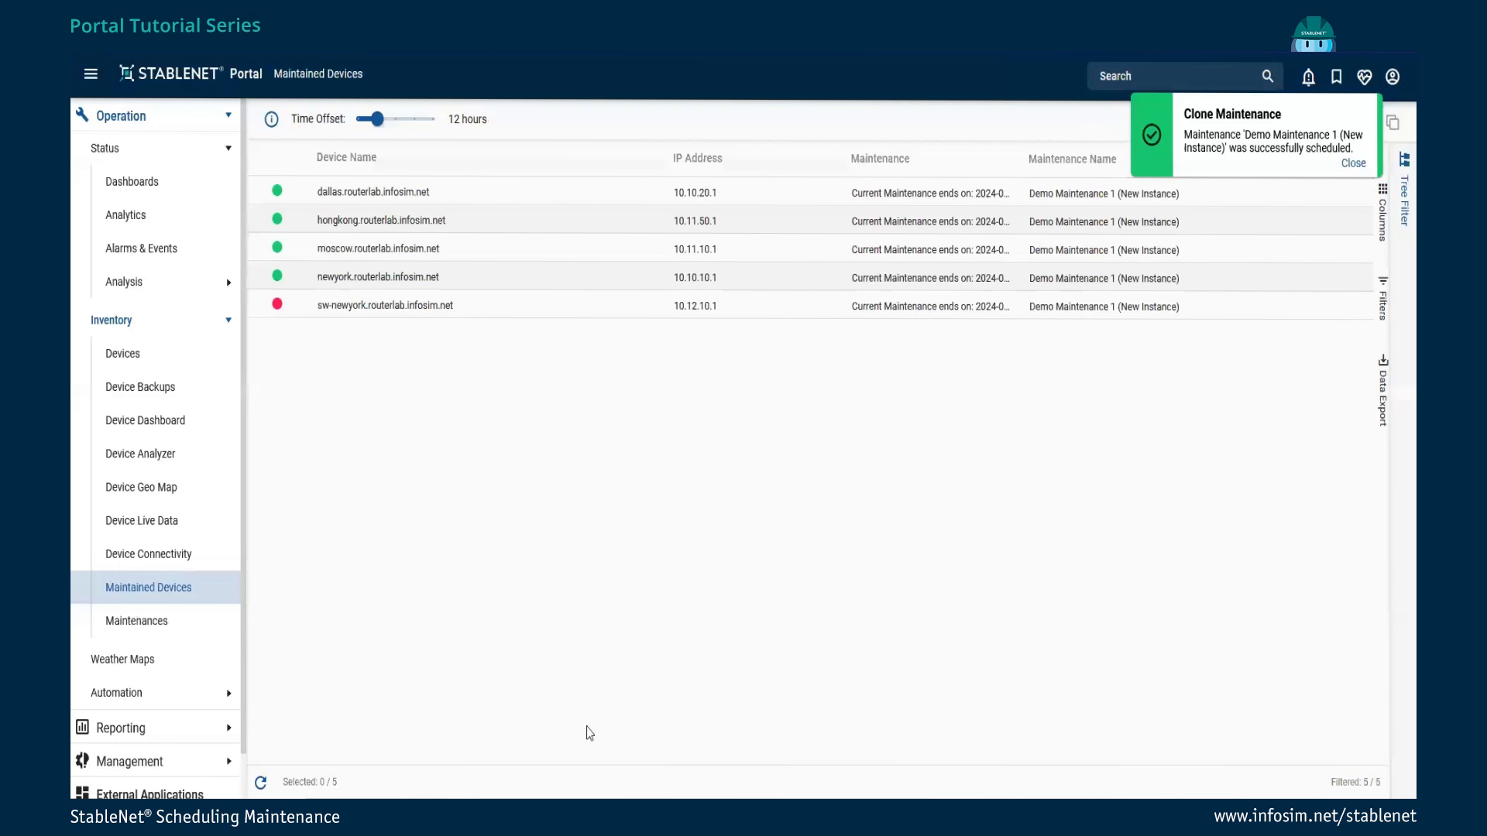
drag(377, 121, 359, 123)
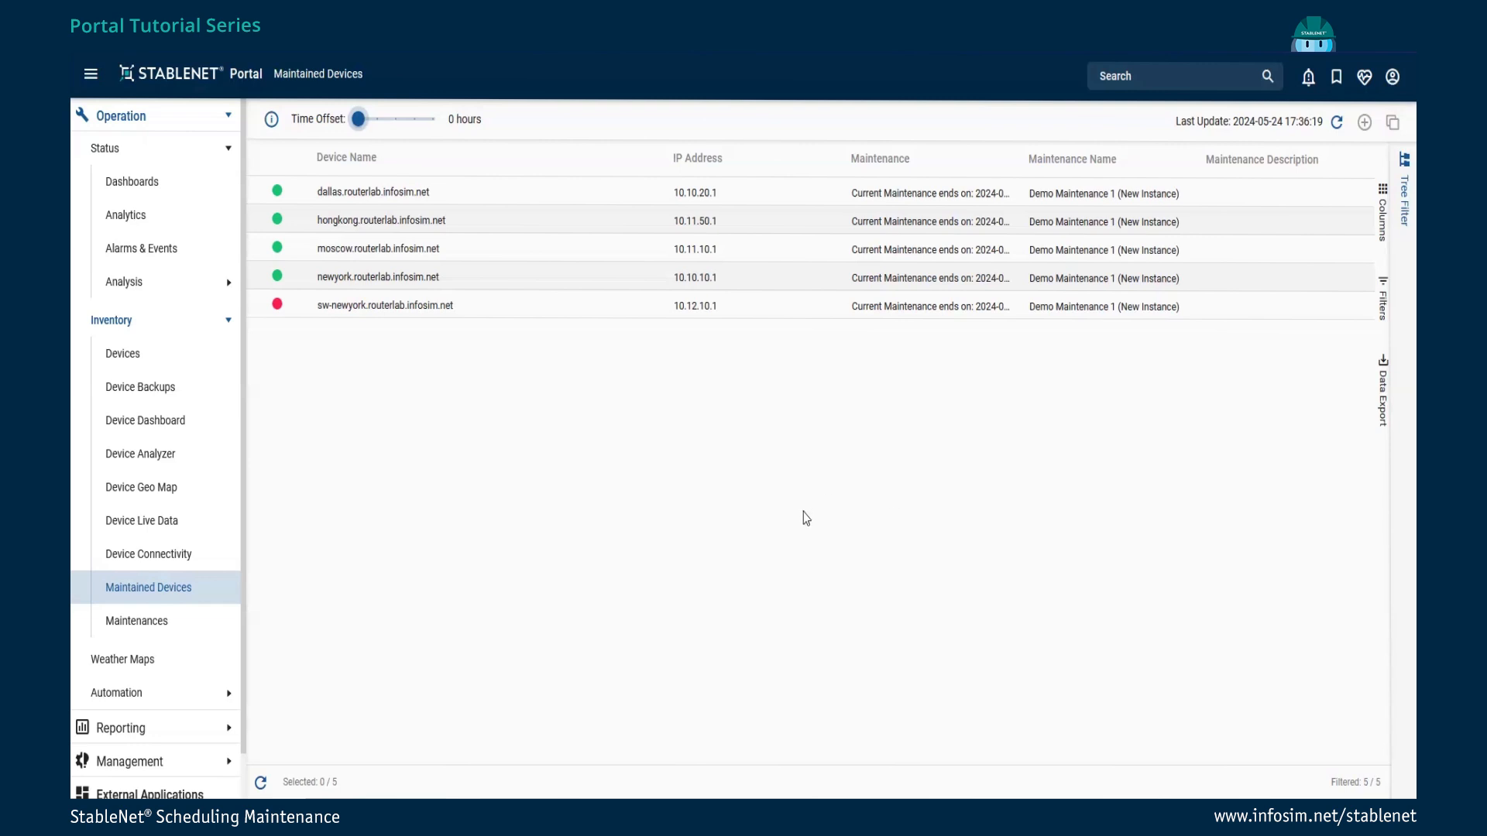
- Open the Devices inventory and filter its rows by "newyork"
click(123, 355)
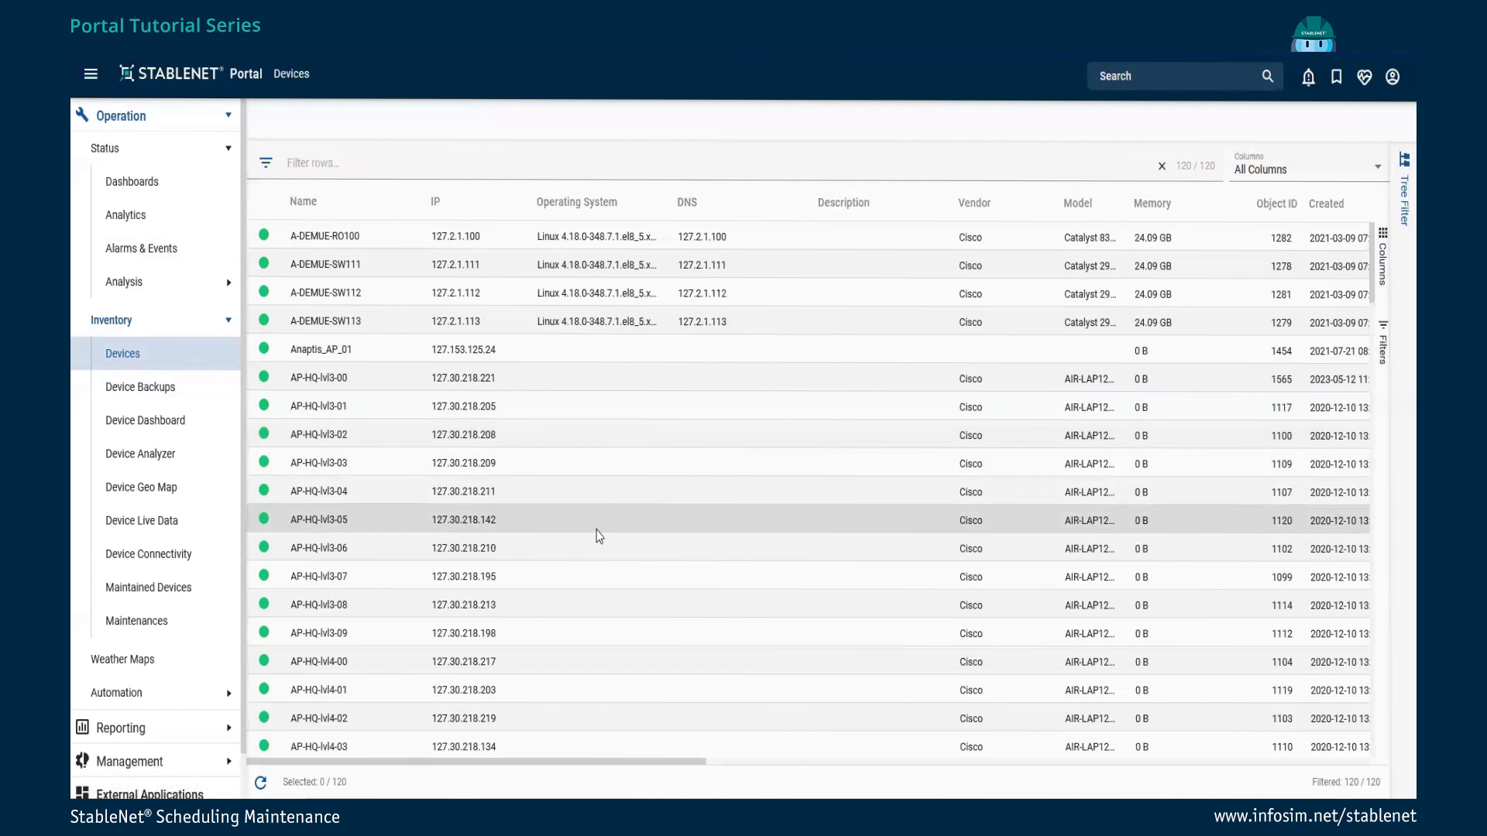
click(429, 164)
text(newyork)
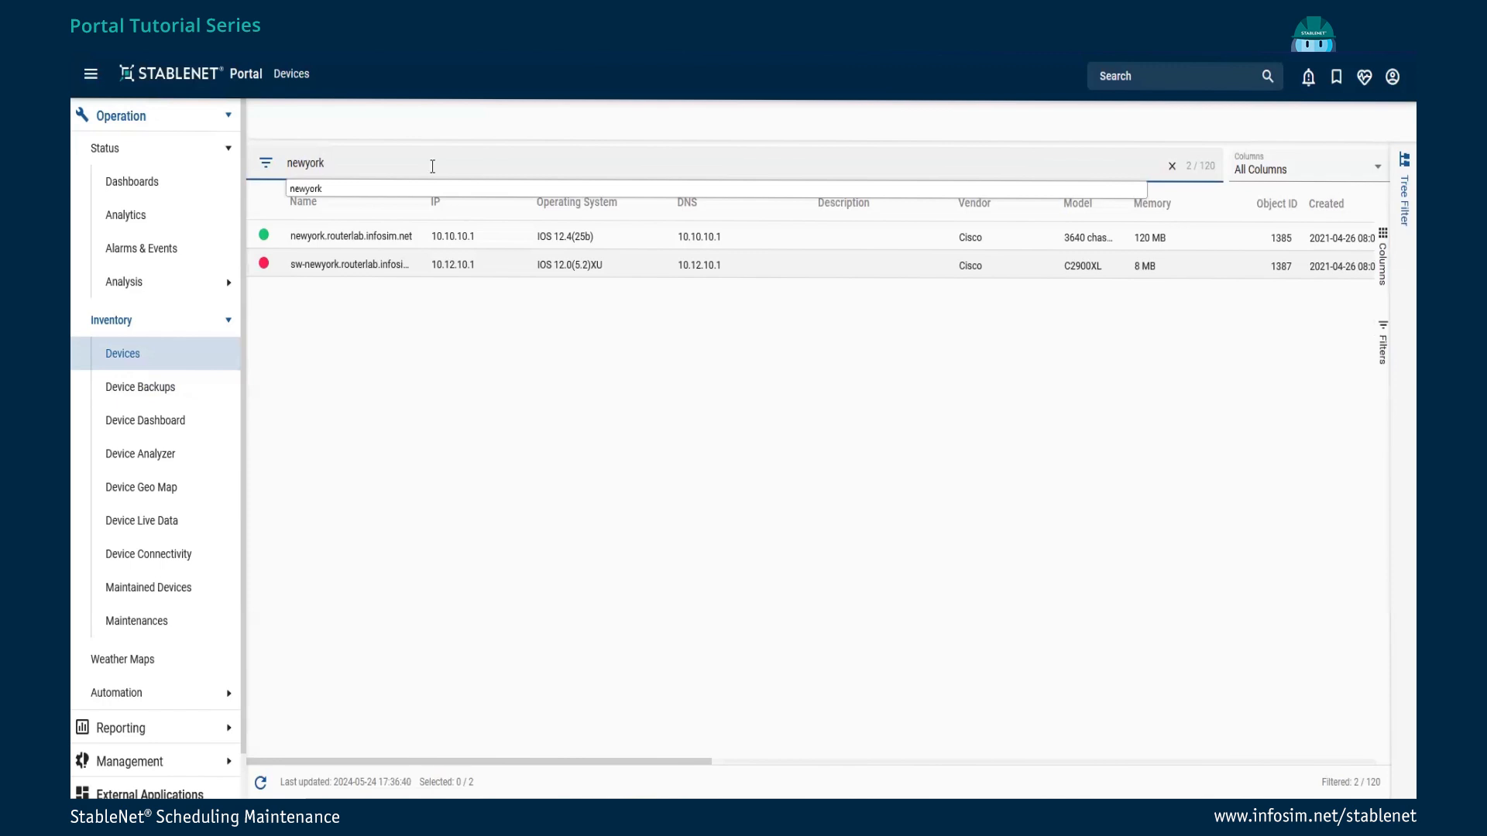
- Open the maintenance management list for the device newyork.routerlab.infosim.net
click(364, 238)
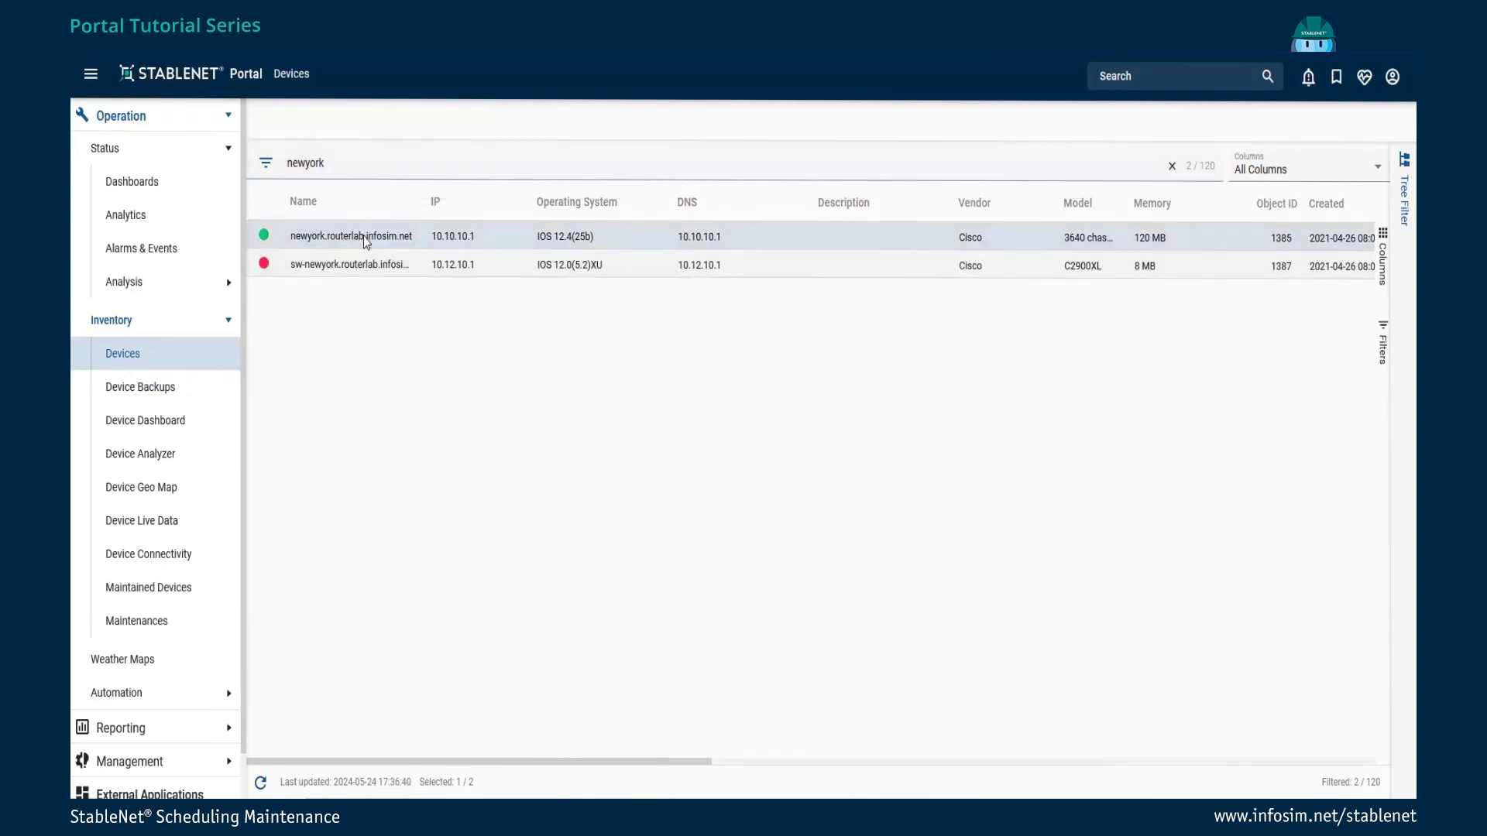
right_click(364, 236)
mouse_move(449, 418)
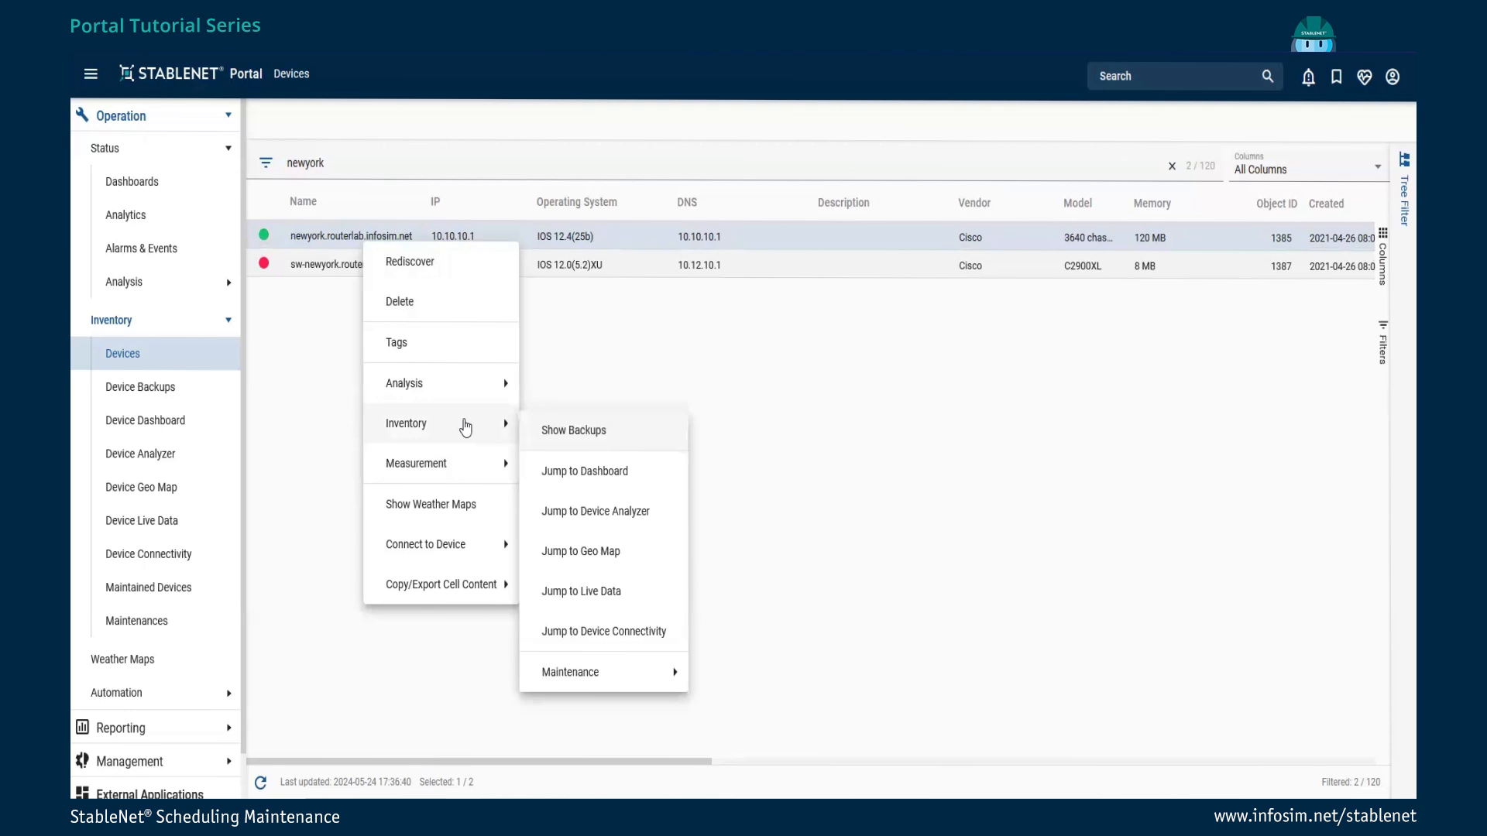
mouse_move(667, 674)
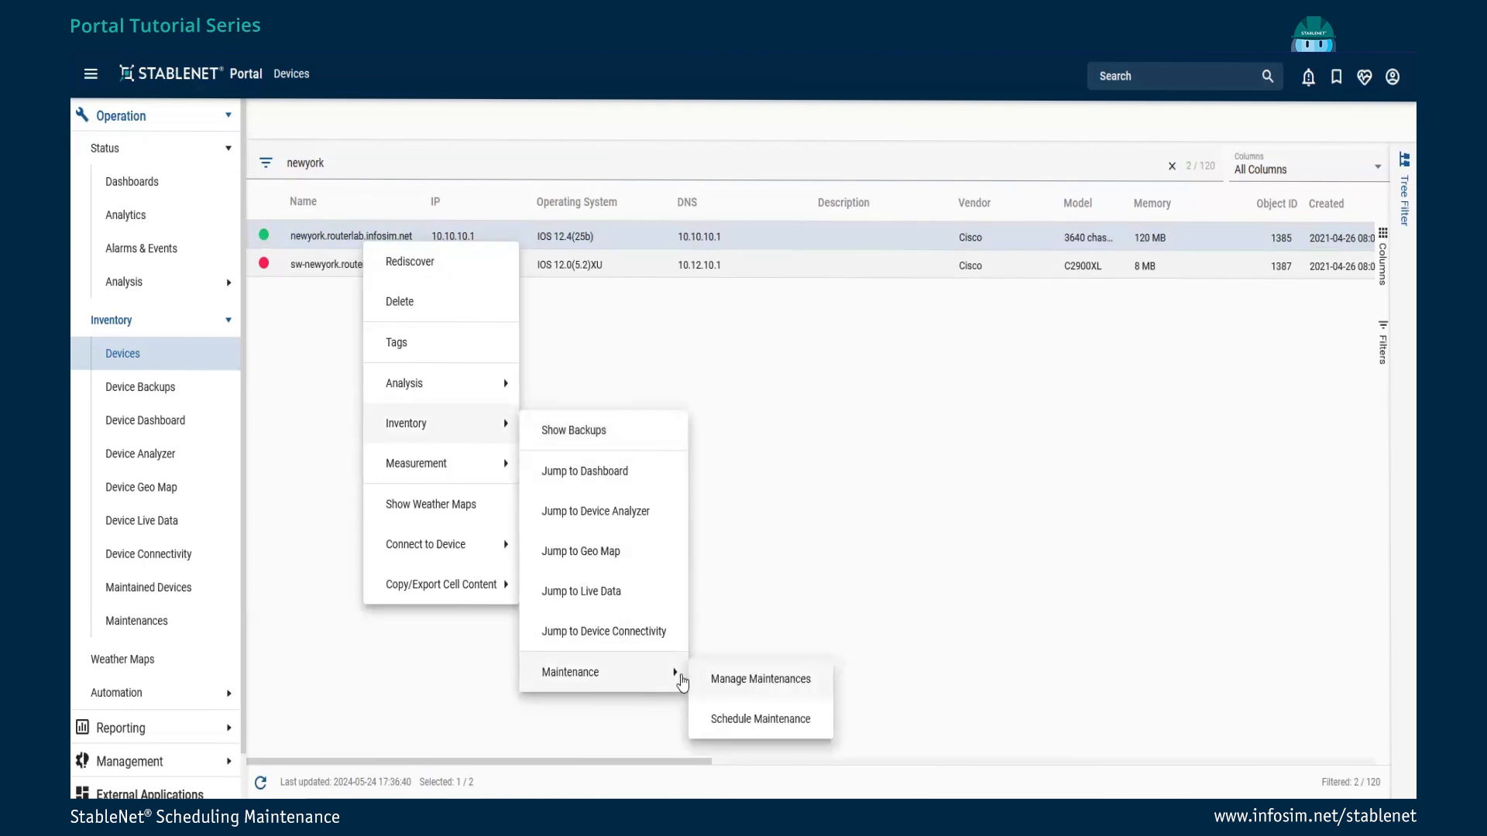
click(753, 681)
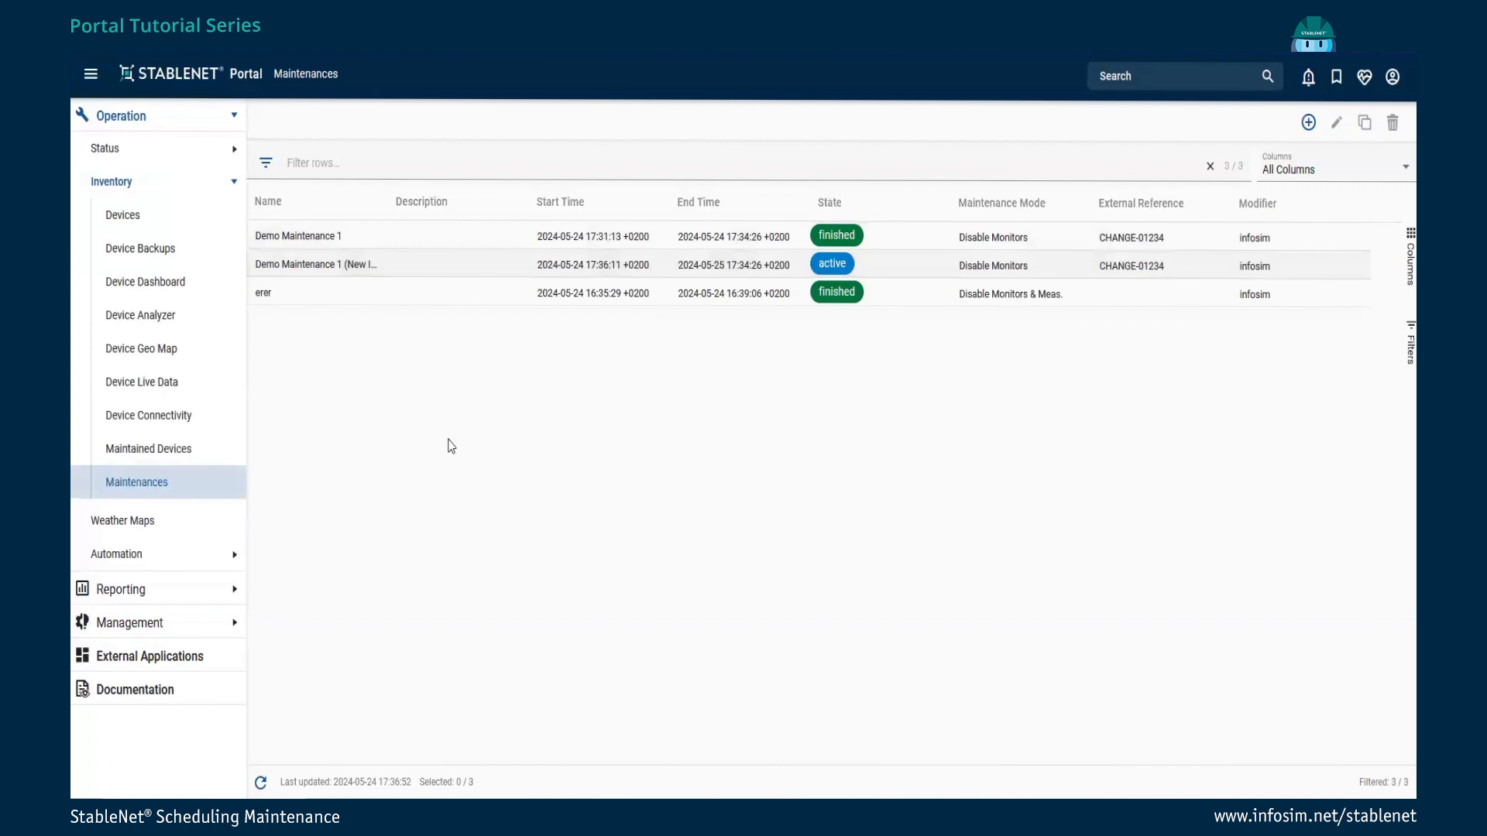
- Clear the active new instance of Demo Maintenance 1 without rediscovery
click(323, 263)
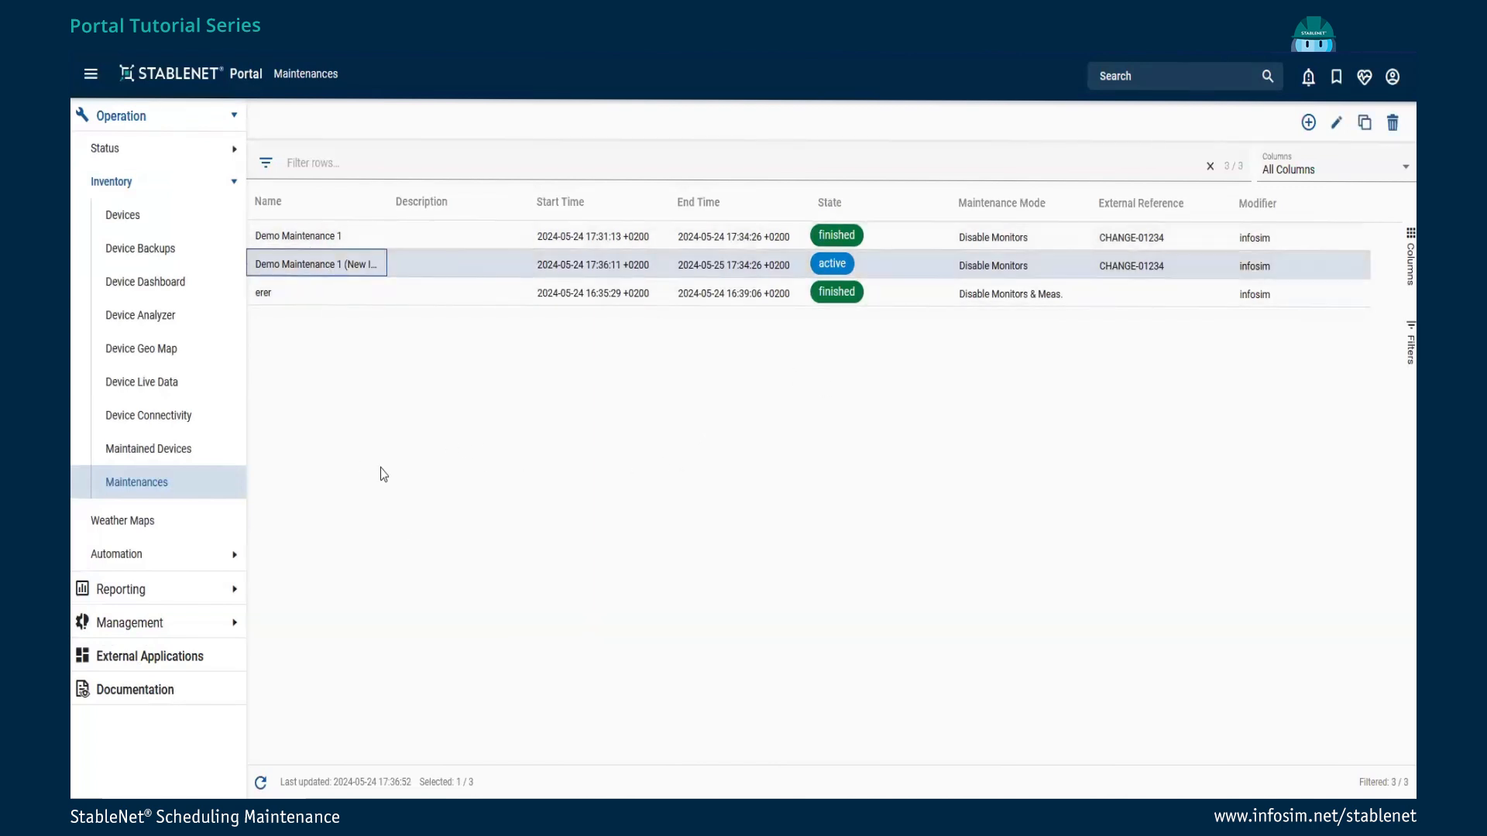
right_click(309, 262)
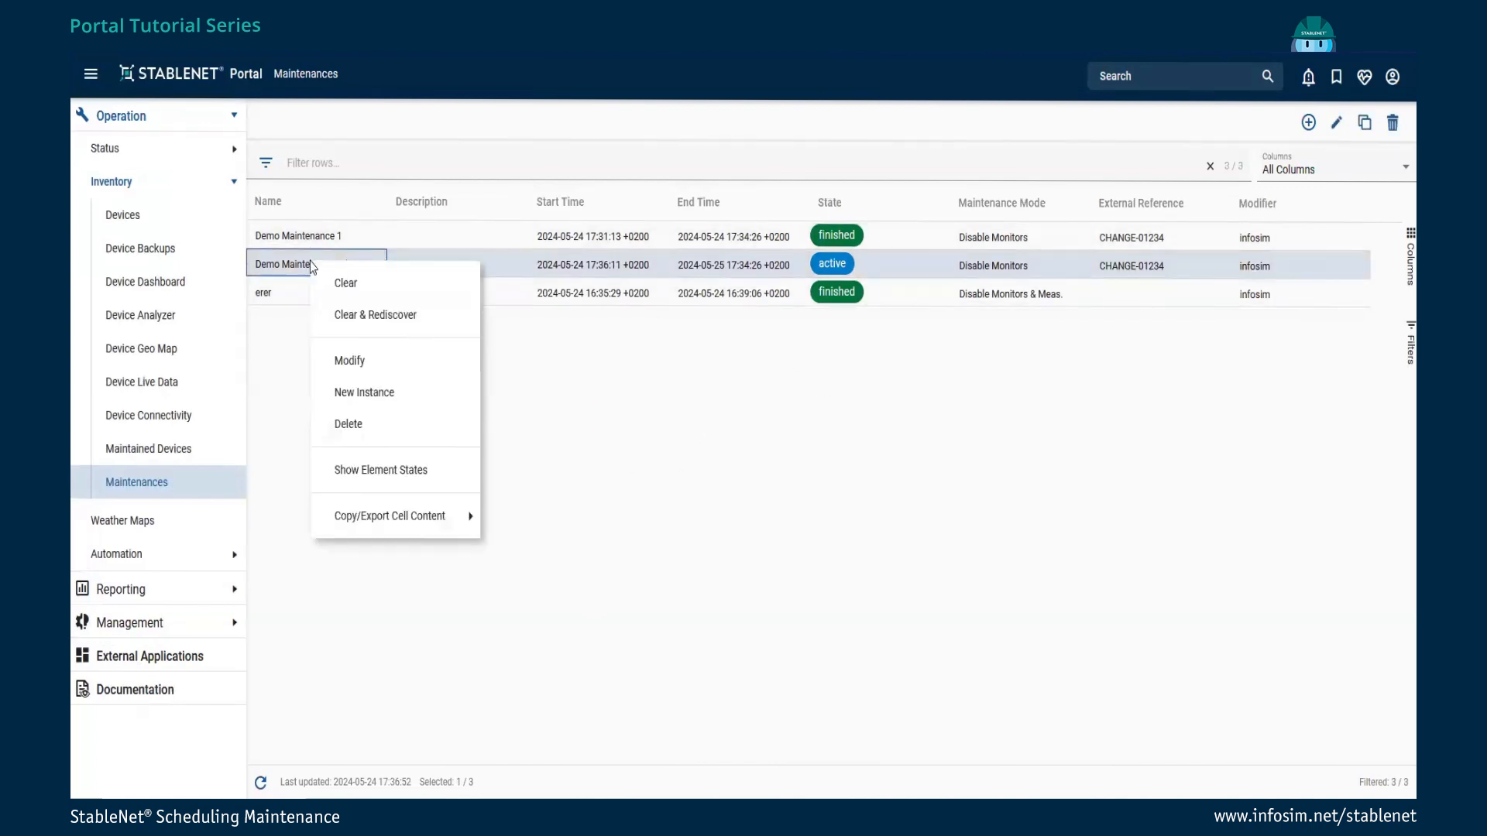
click(346, 284)
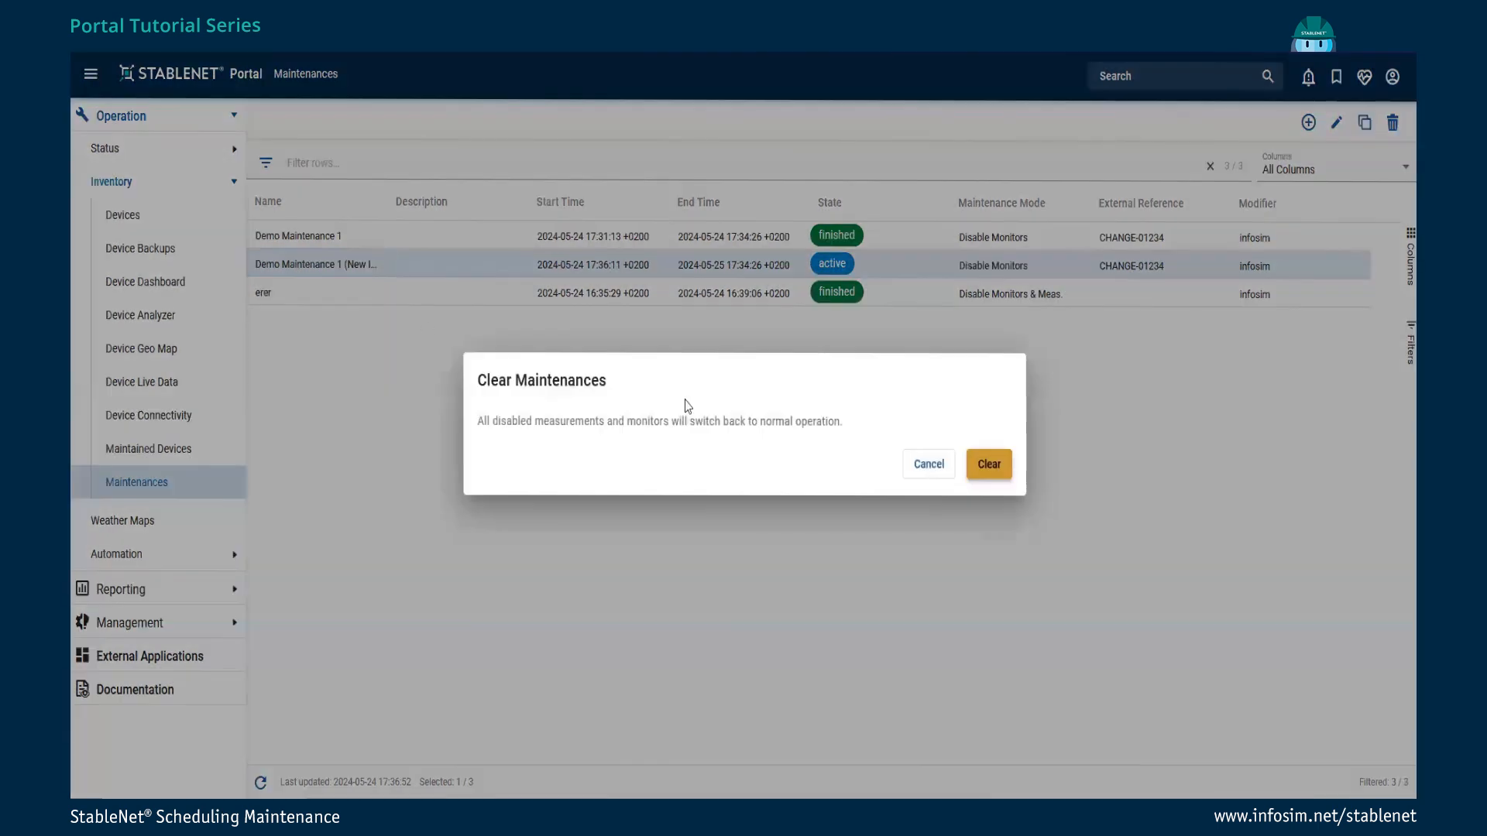
click(989, 468)
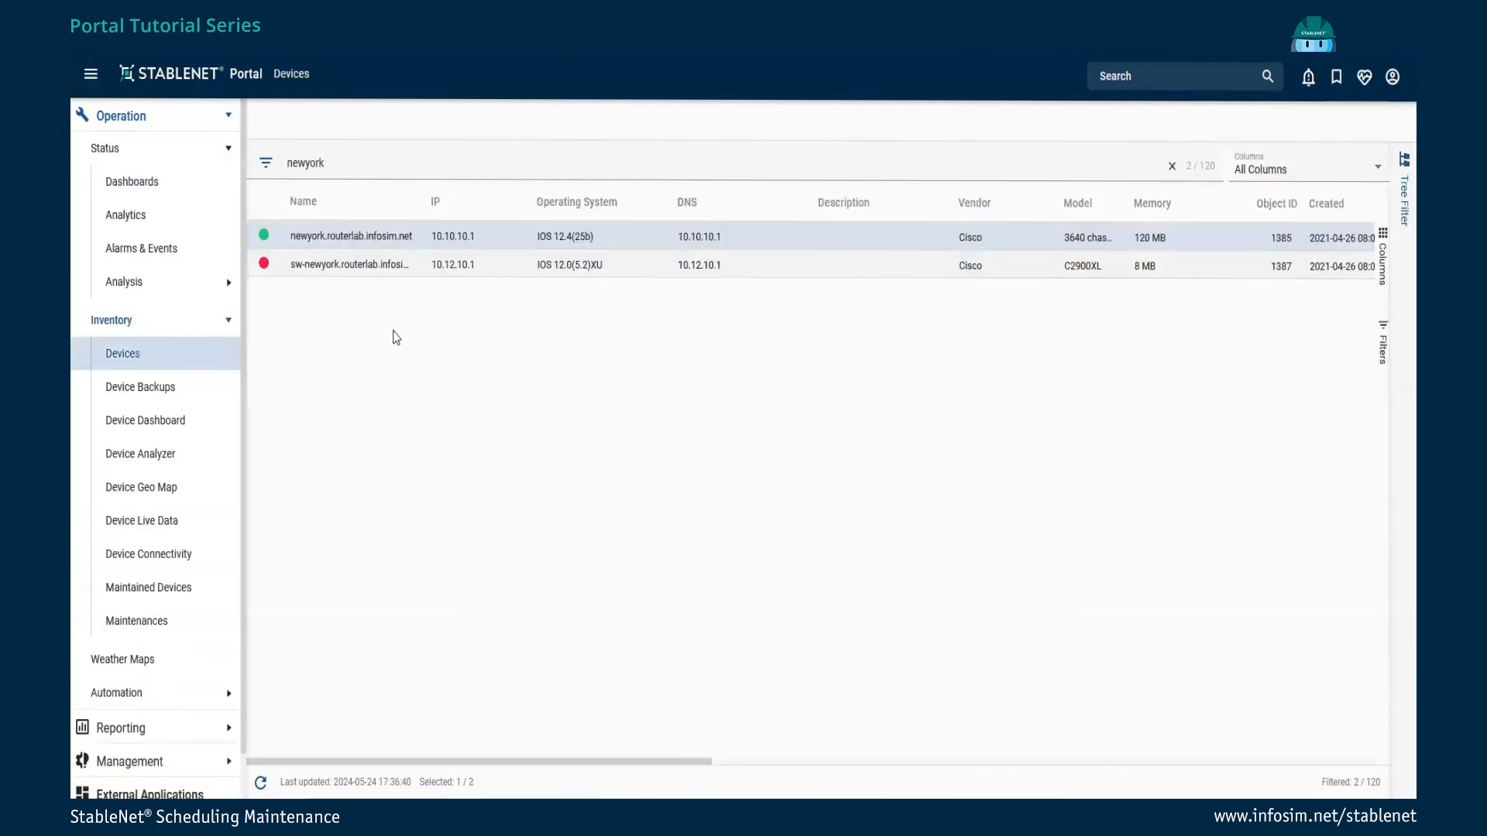
- View the form for scheduling a maintenance on newyork.routerlab.infosim.net and close it without creating one
right_click(366, 236)
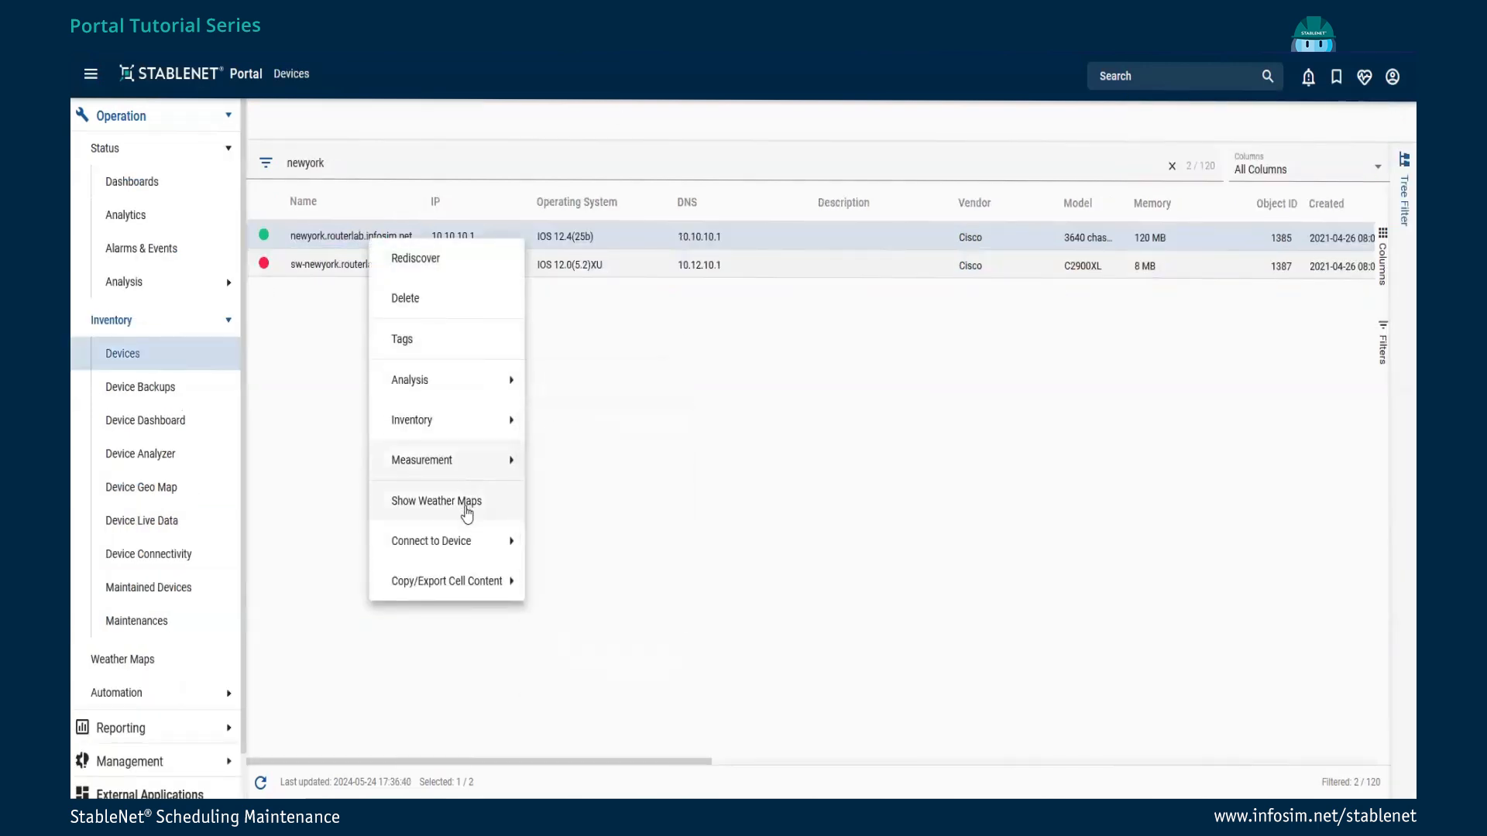
mouse_move(467, 421)
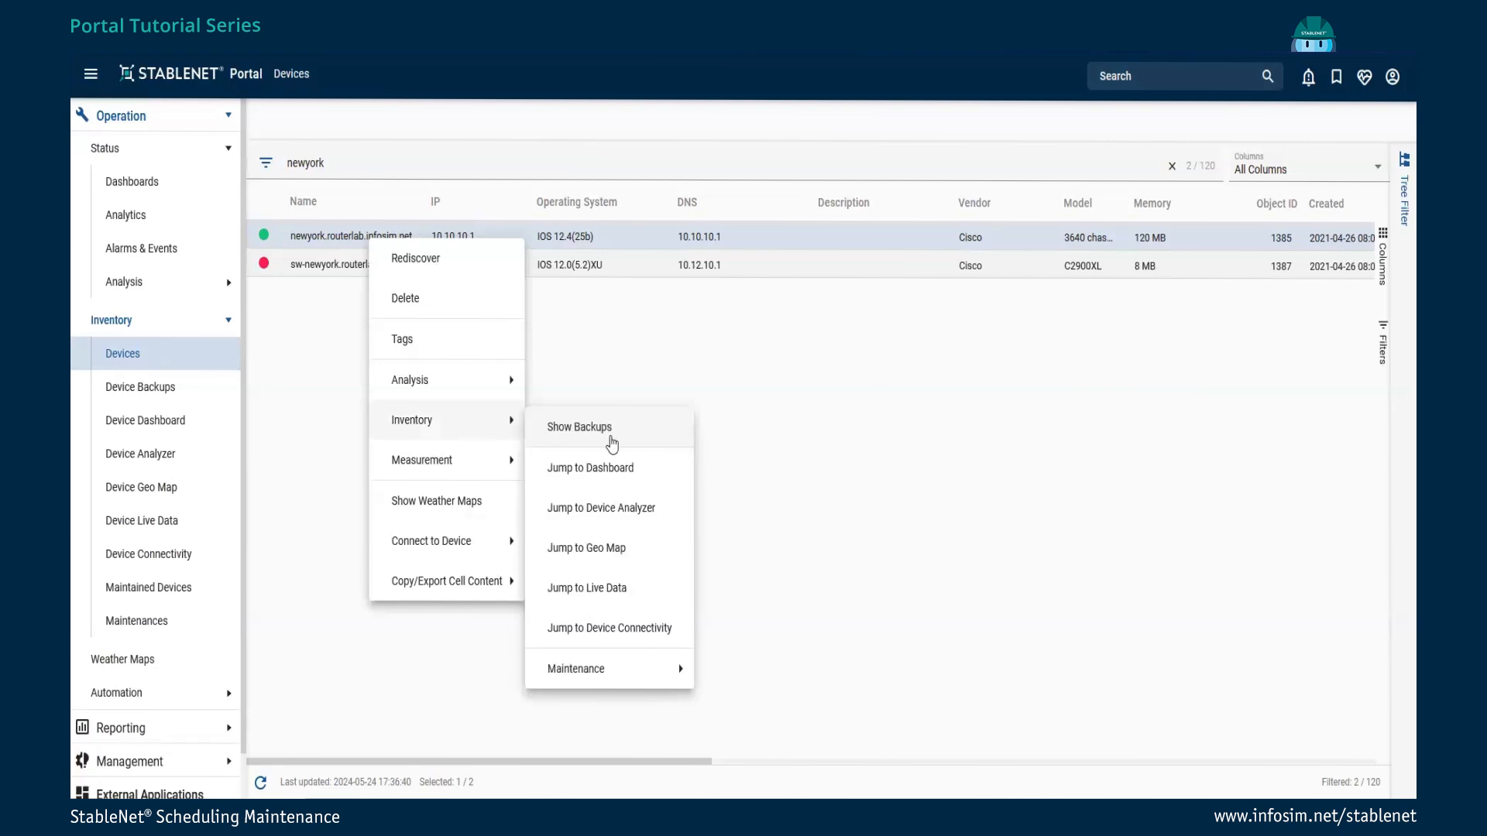
mouse_move(649, 678)
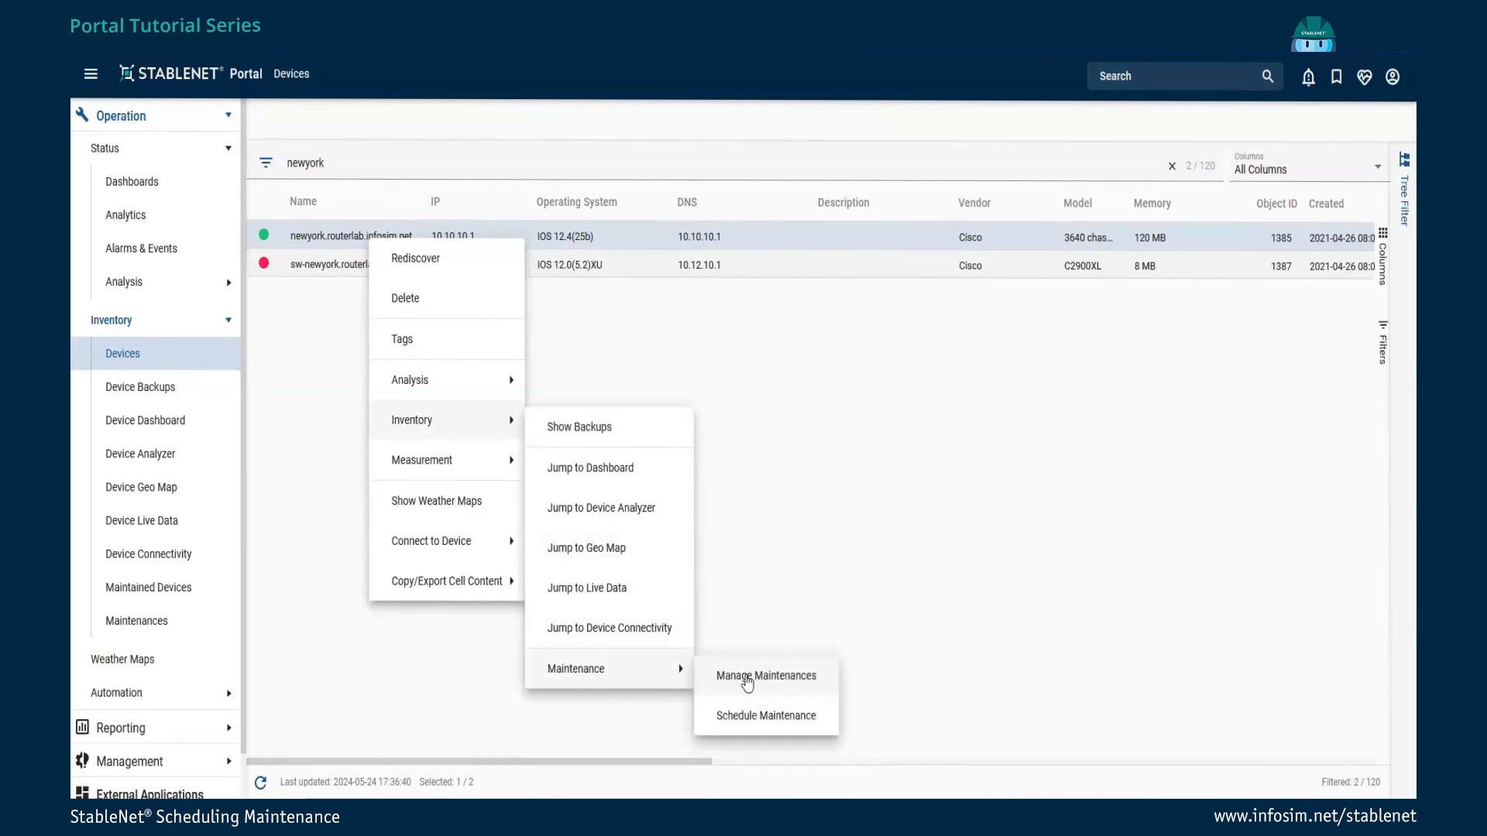
click(754, 717)
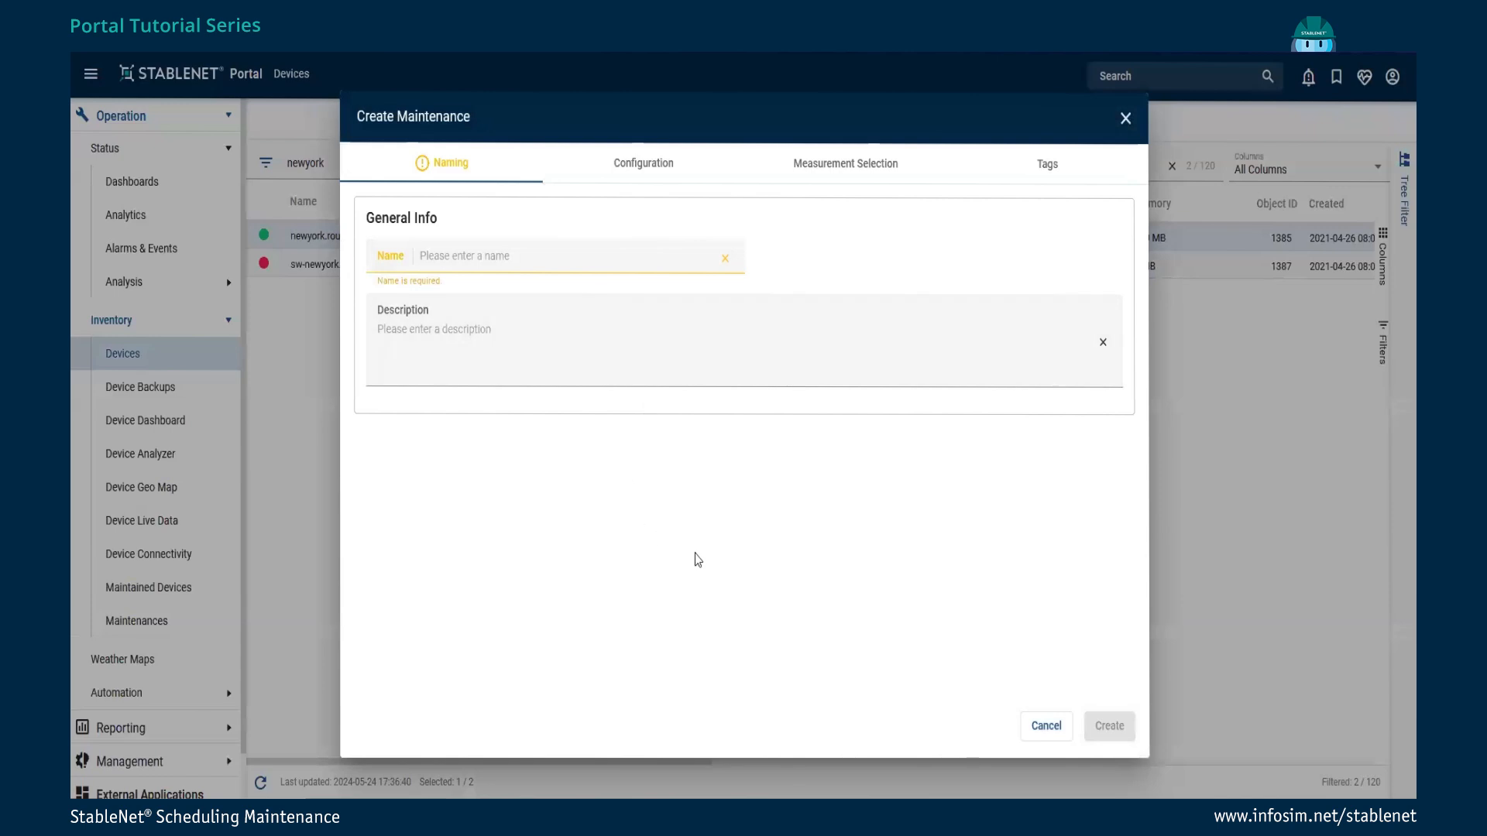
click(1045, 730)
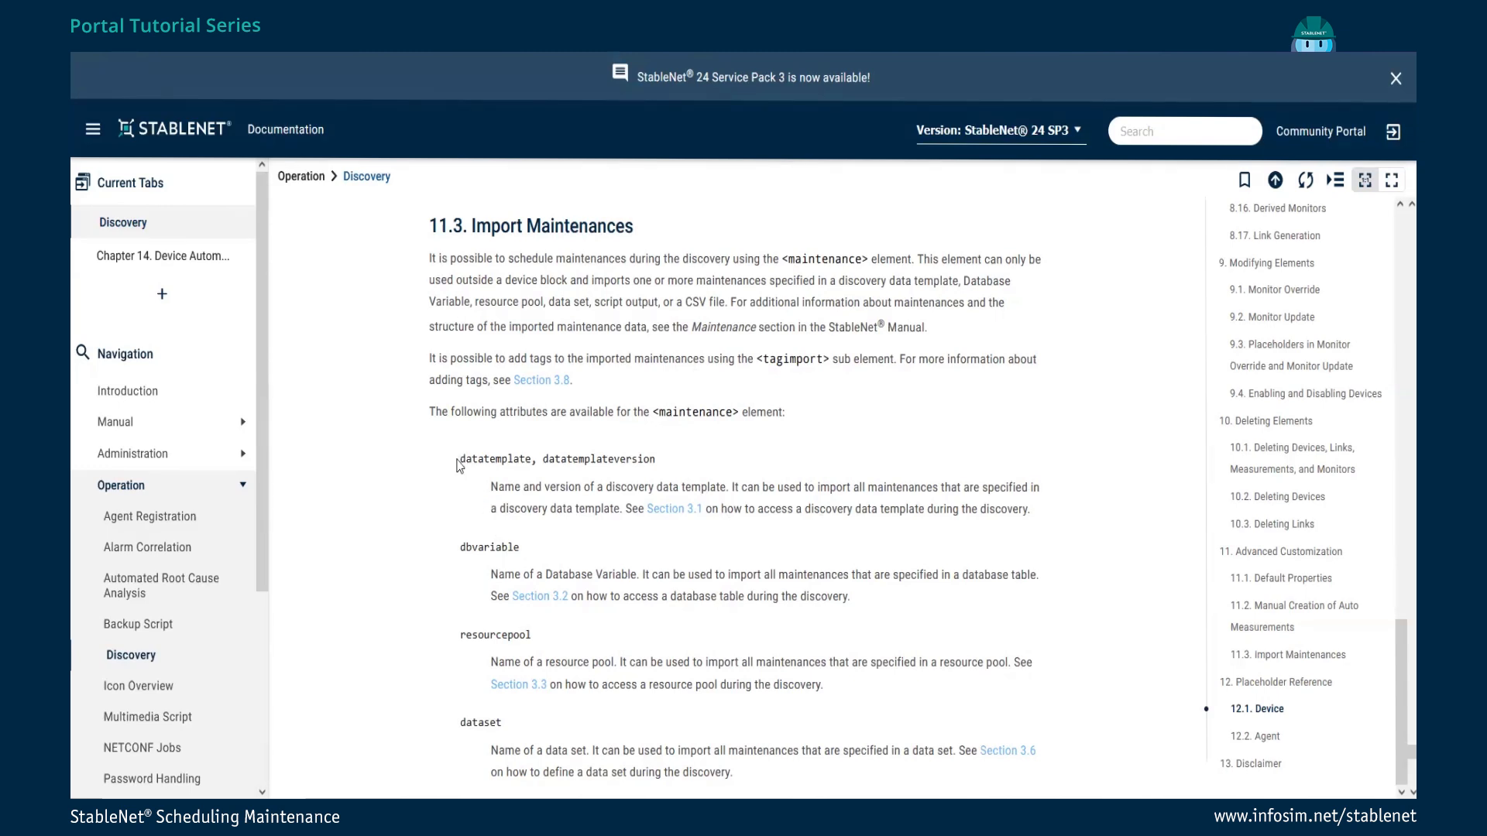
- Examine the Import Maintenances section of the Discovery documentation, including the datatemplate, dbvariable and resourcepool attributes and the supported data sources
scroll(488, 465, down, 1)
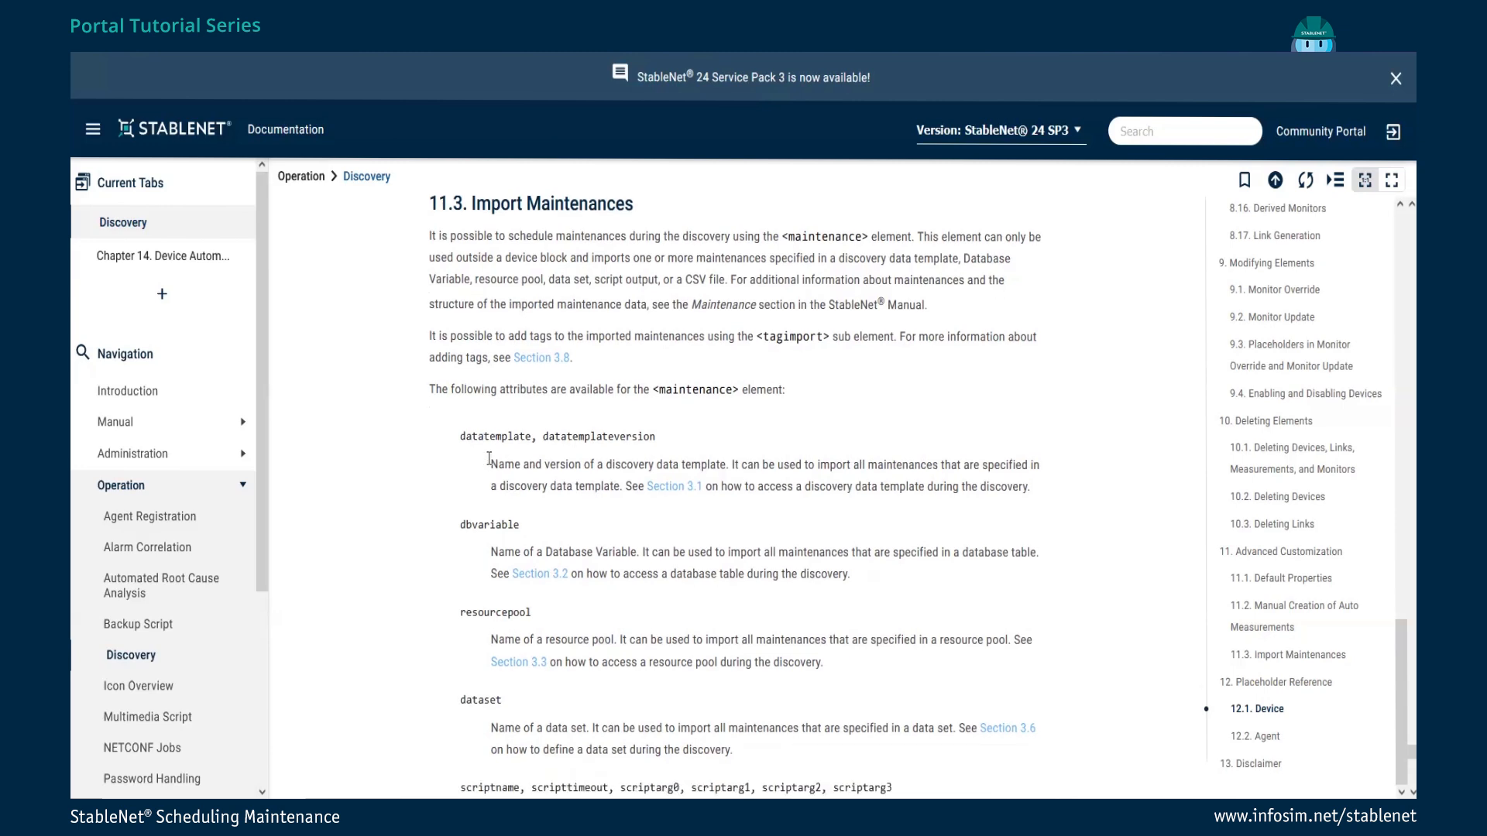
double_click(499, 365)
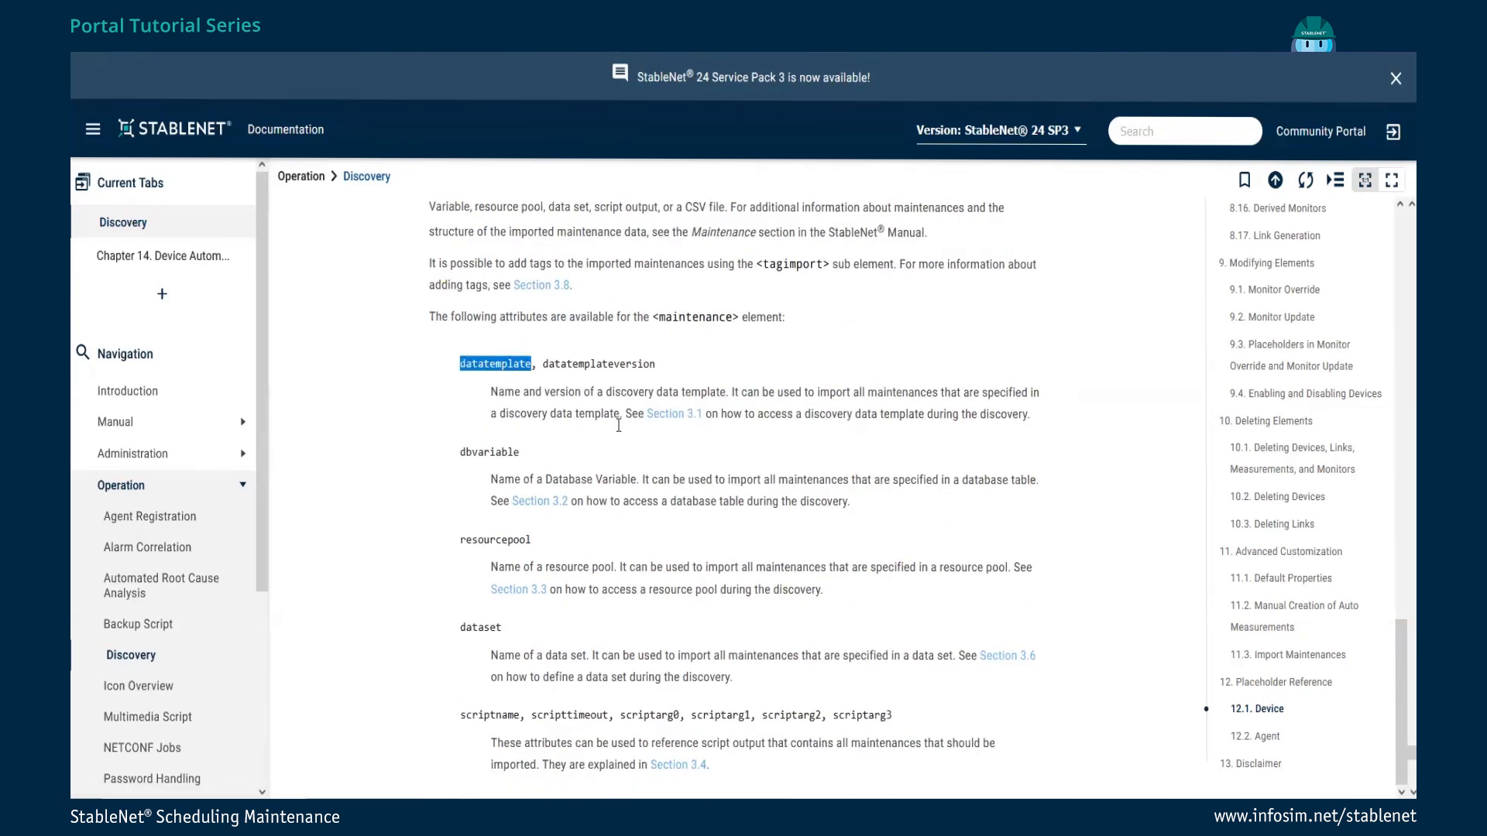
double_click(487, 452)
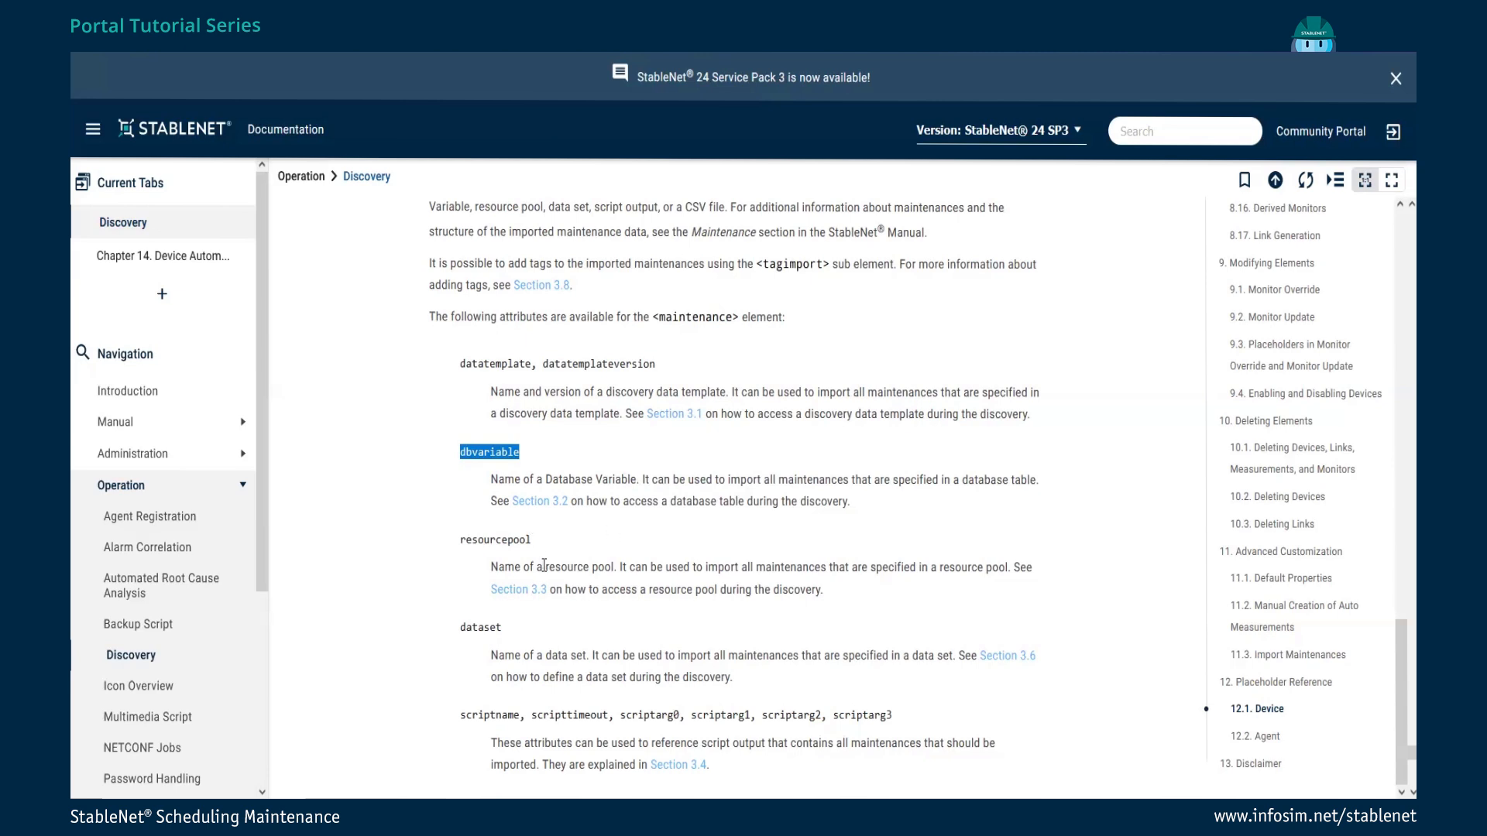
double_click(507, 540)
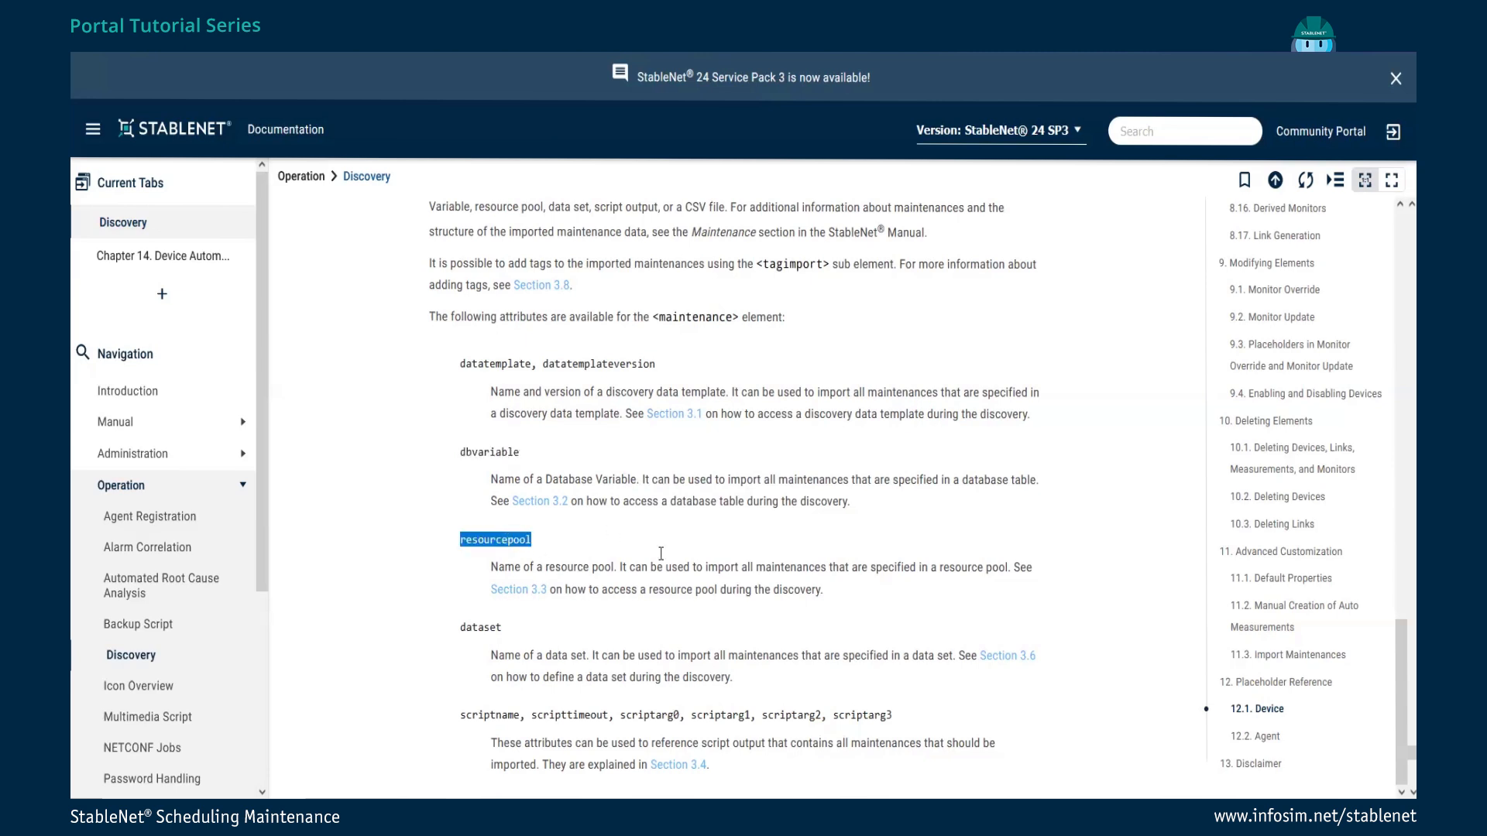
scroll(658, 542, down, 1)
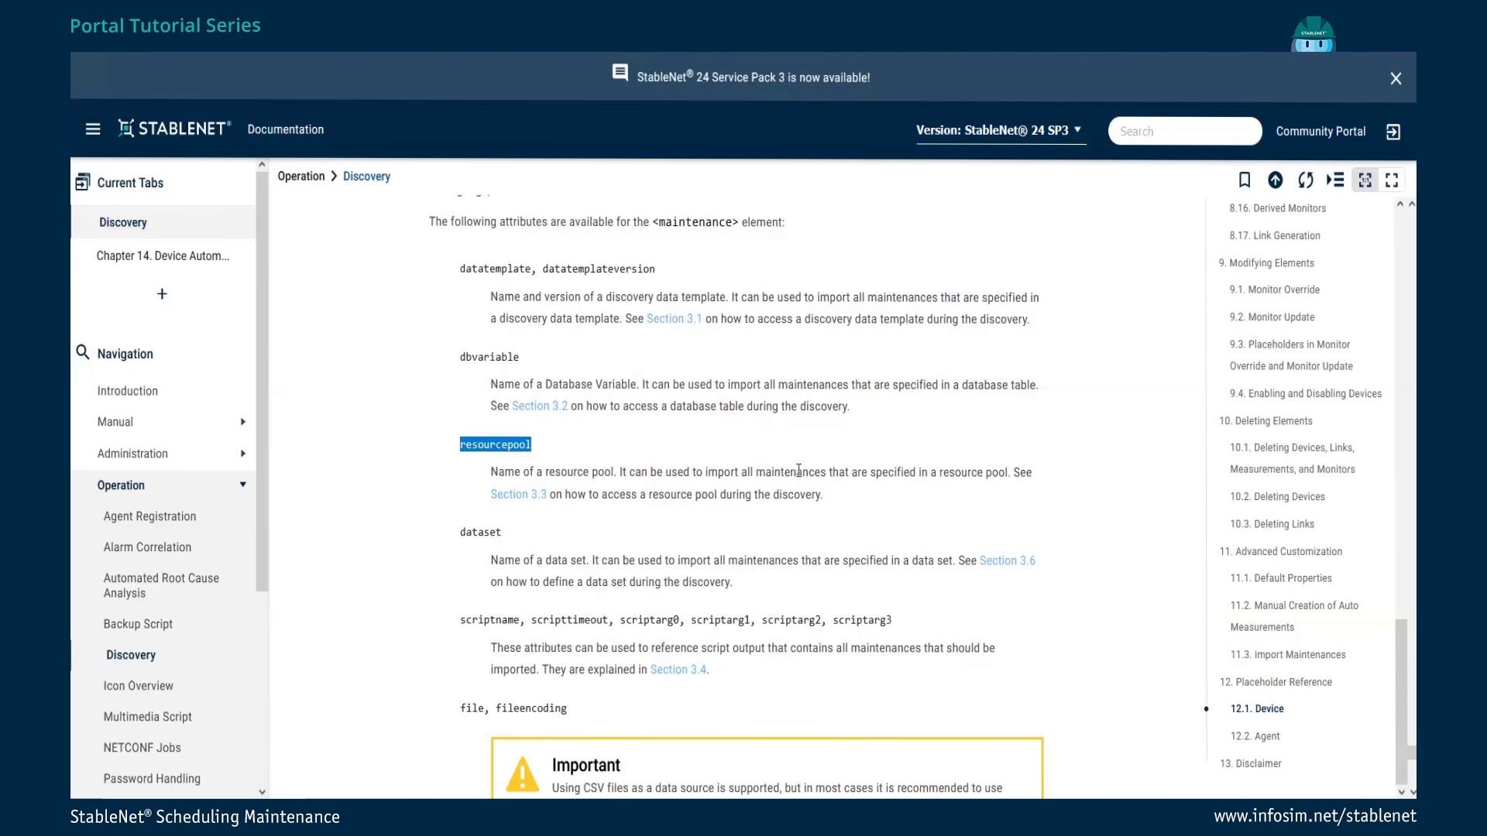
scroll(793, 474, up, 1)
scroll(775, 449, up, 2)
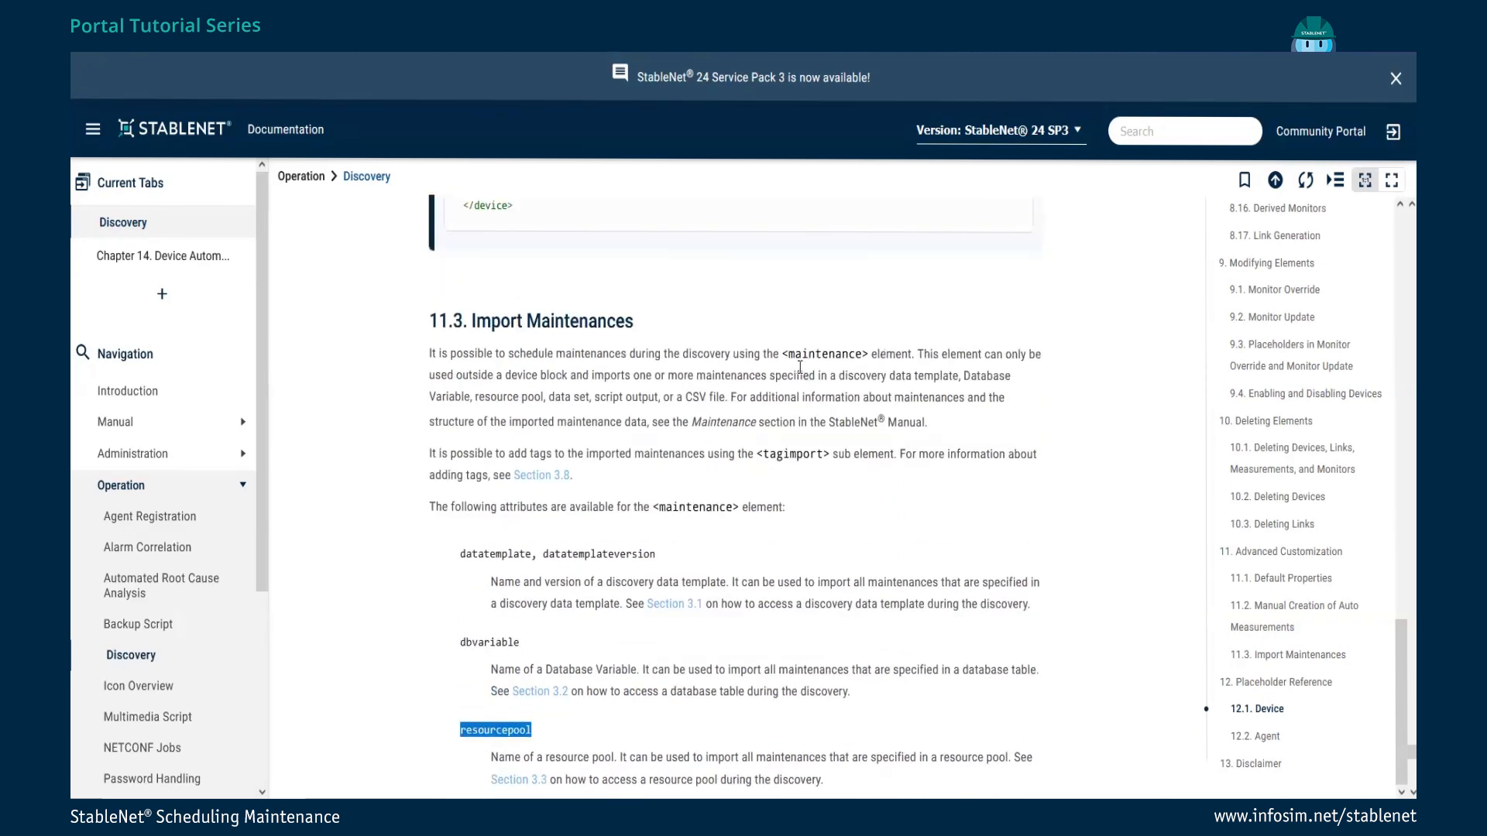
scroll(728, 350, down, 2)
scroll(728, 354, up, 1)
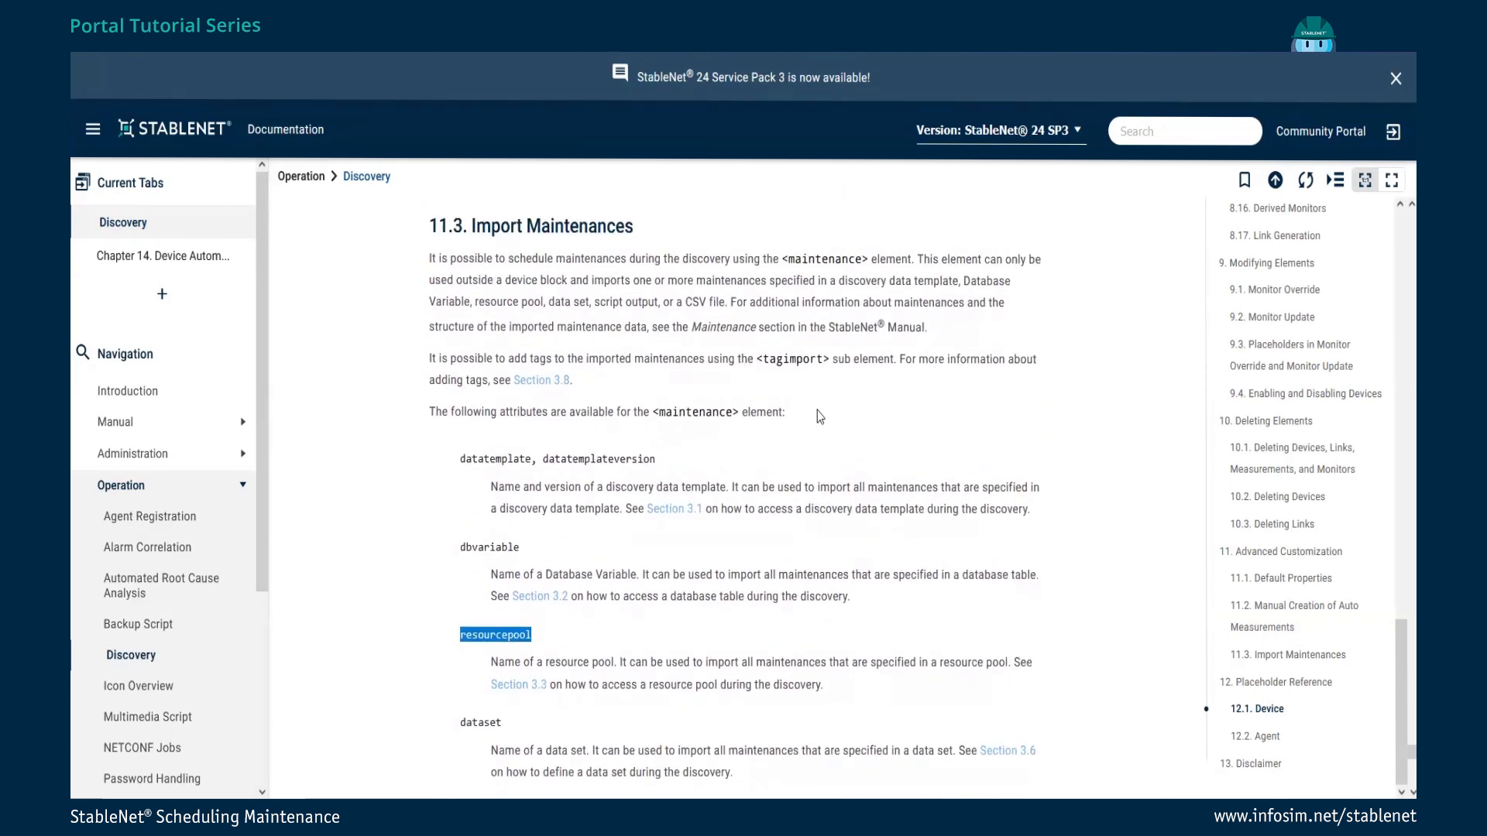
double_click(695, 302)
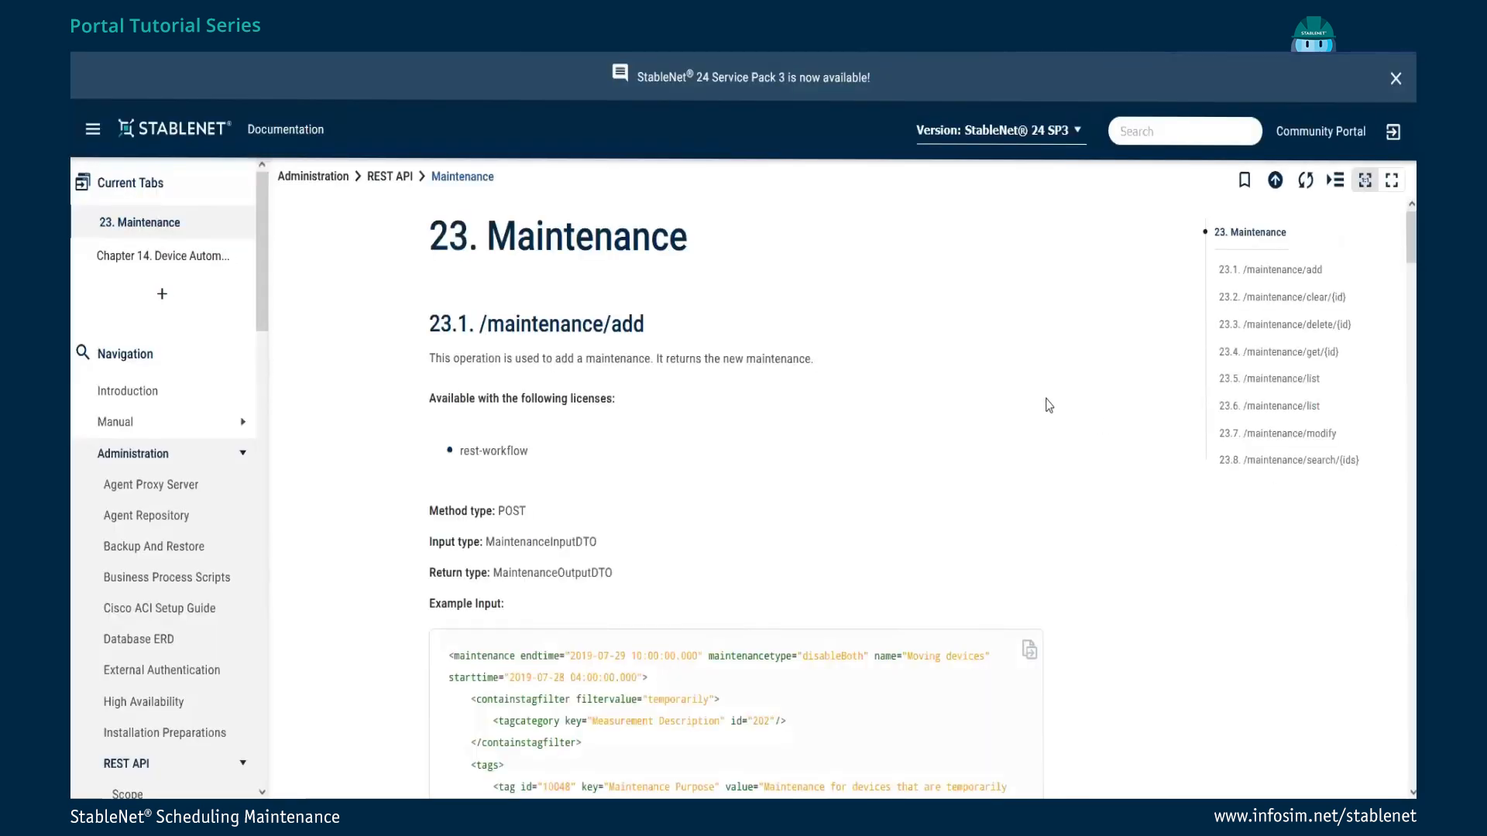
- Examine the /maintenance/add operation in the Maintenance chapter of the REST API documentation
scroll(1059, 398, down, 1)
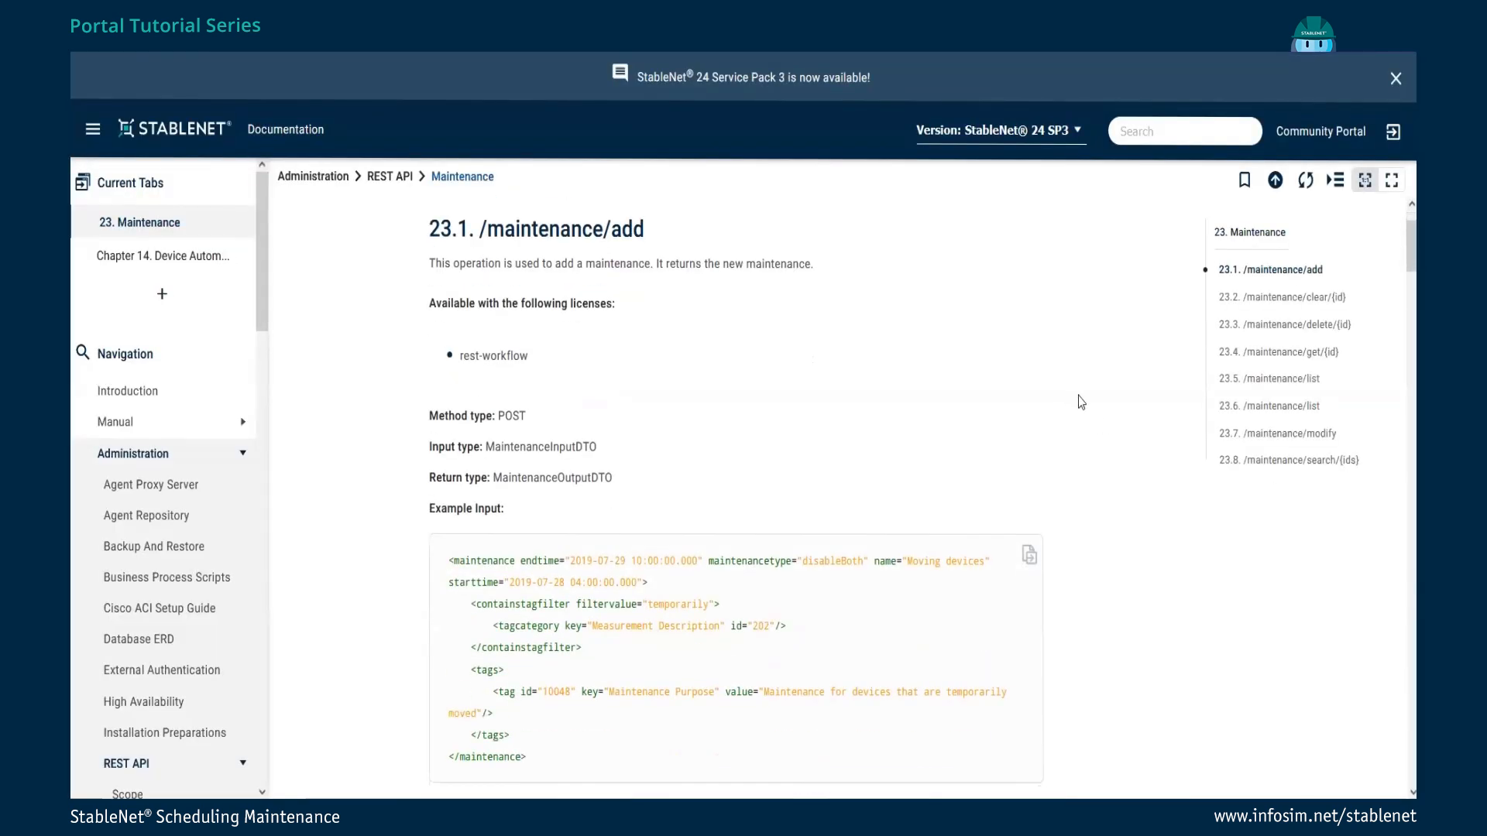
scroll(800, 314, up, 1)
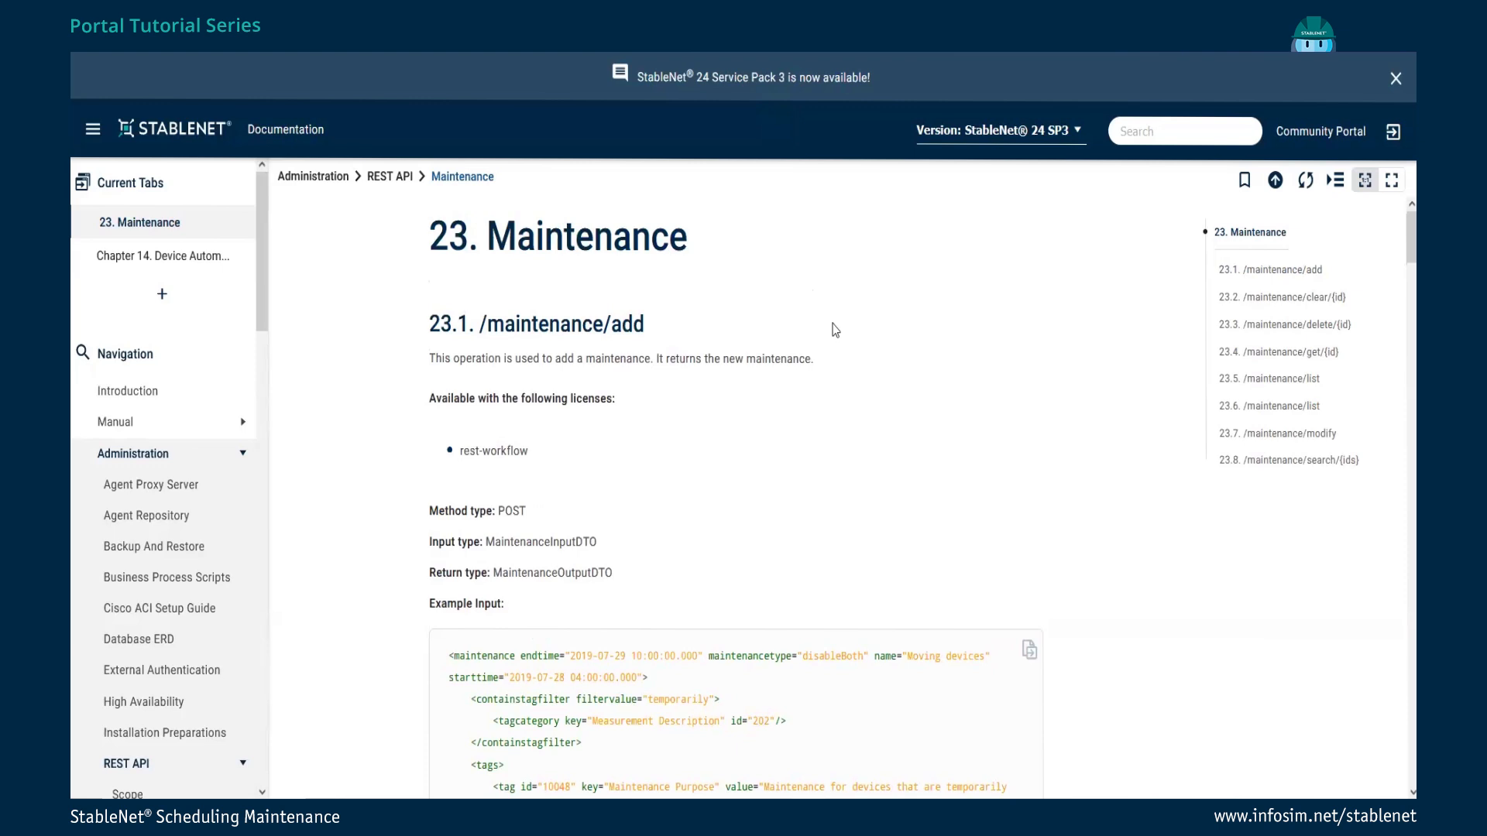